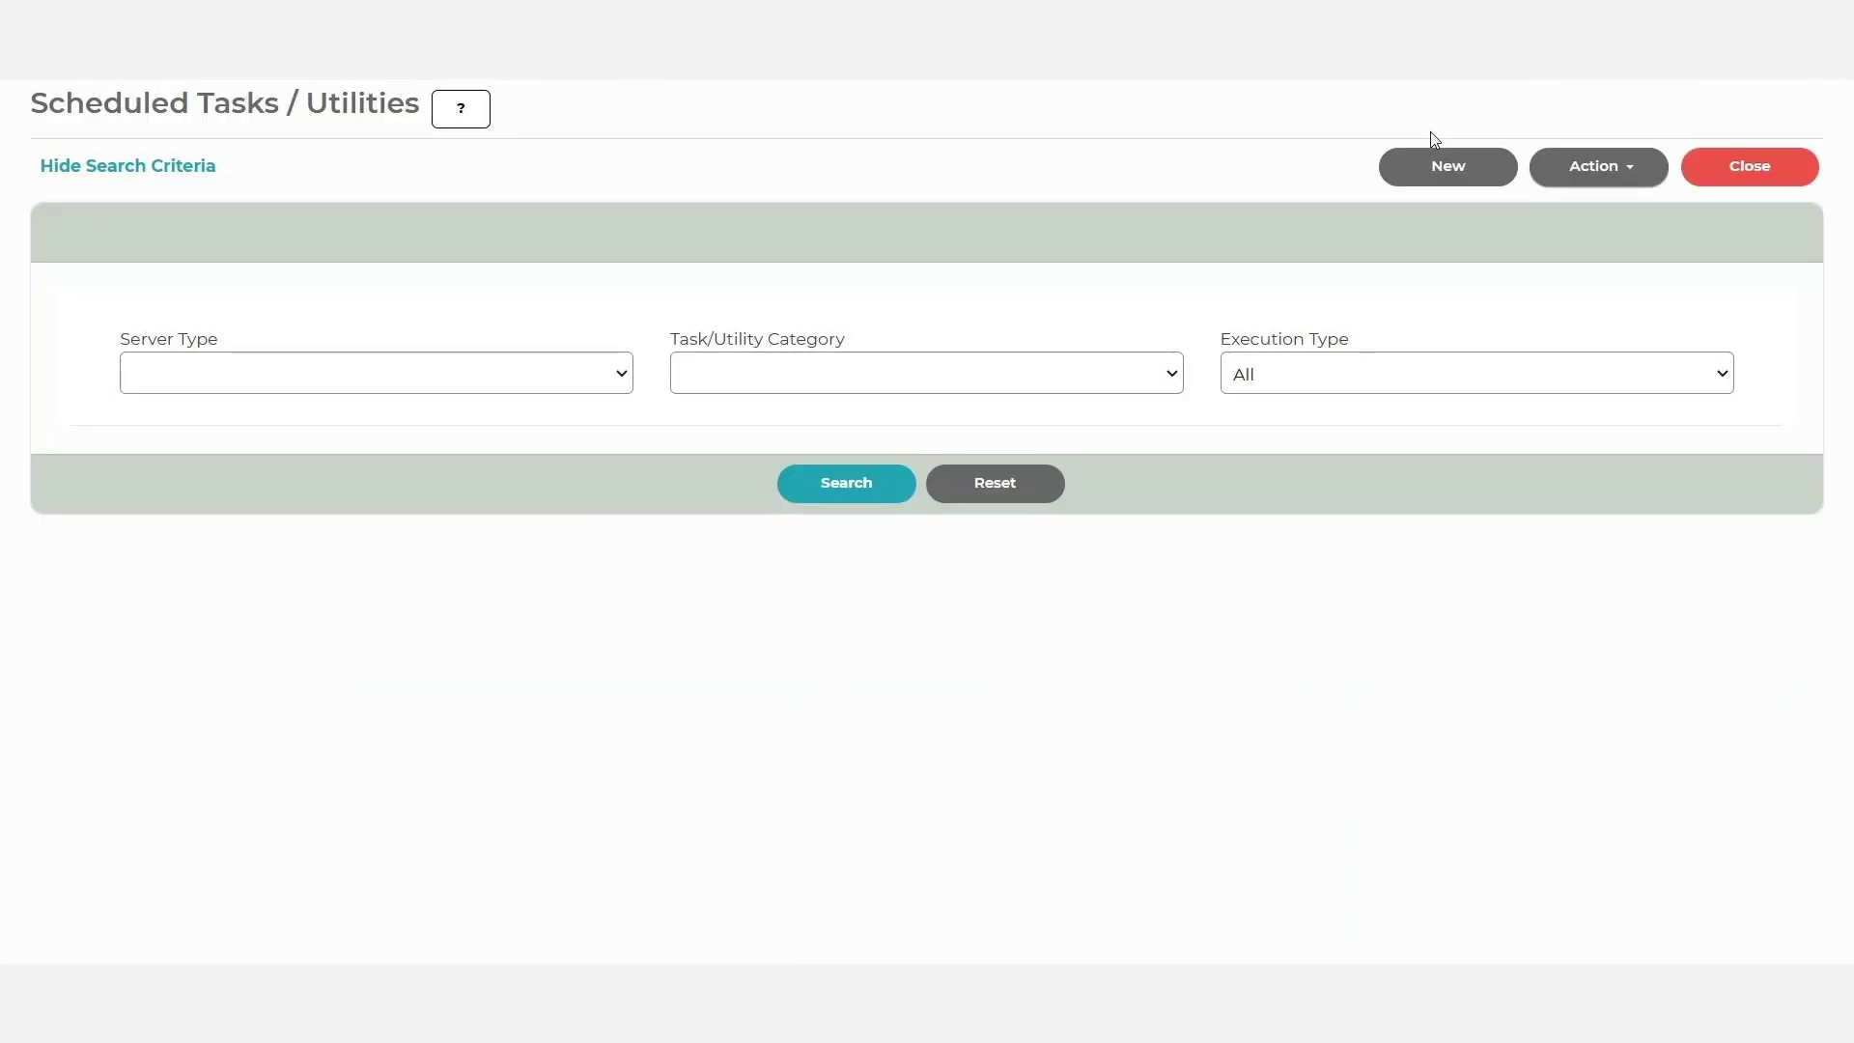
Create a new scheduled task for Create Shelf Tag Records When Price Changes and mark it as active.
left_click(1435, 170)
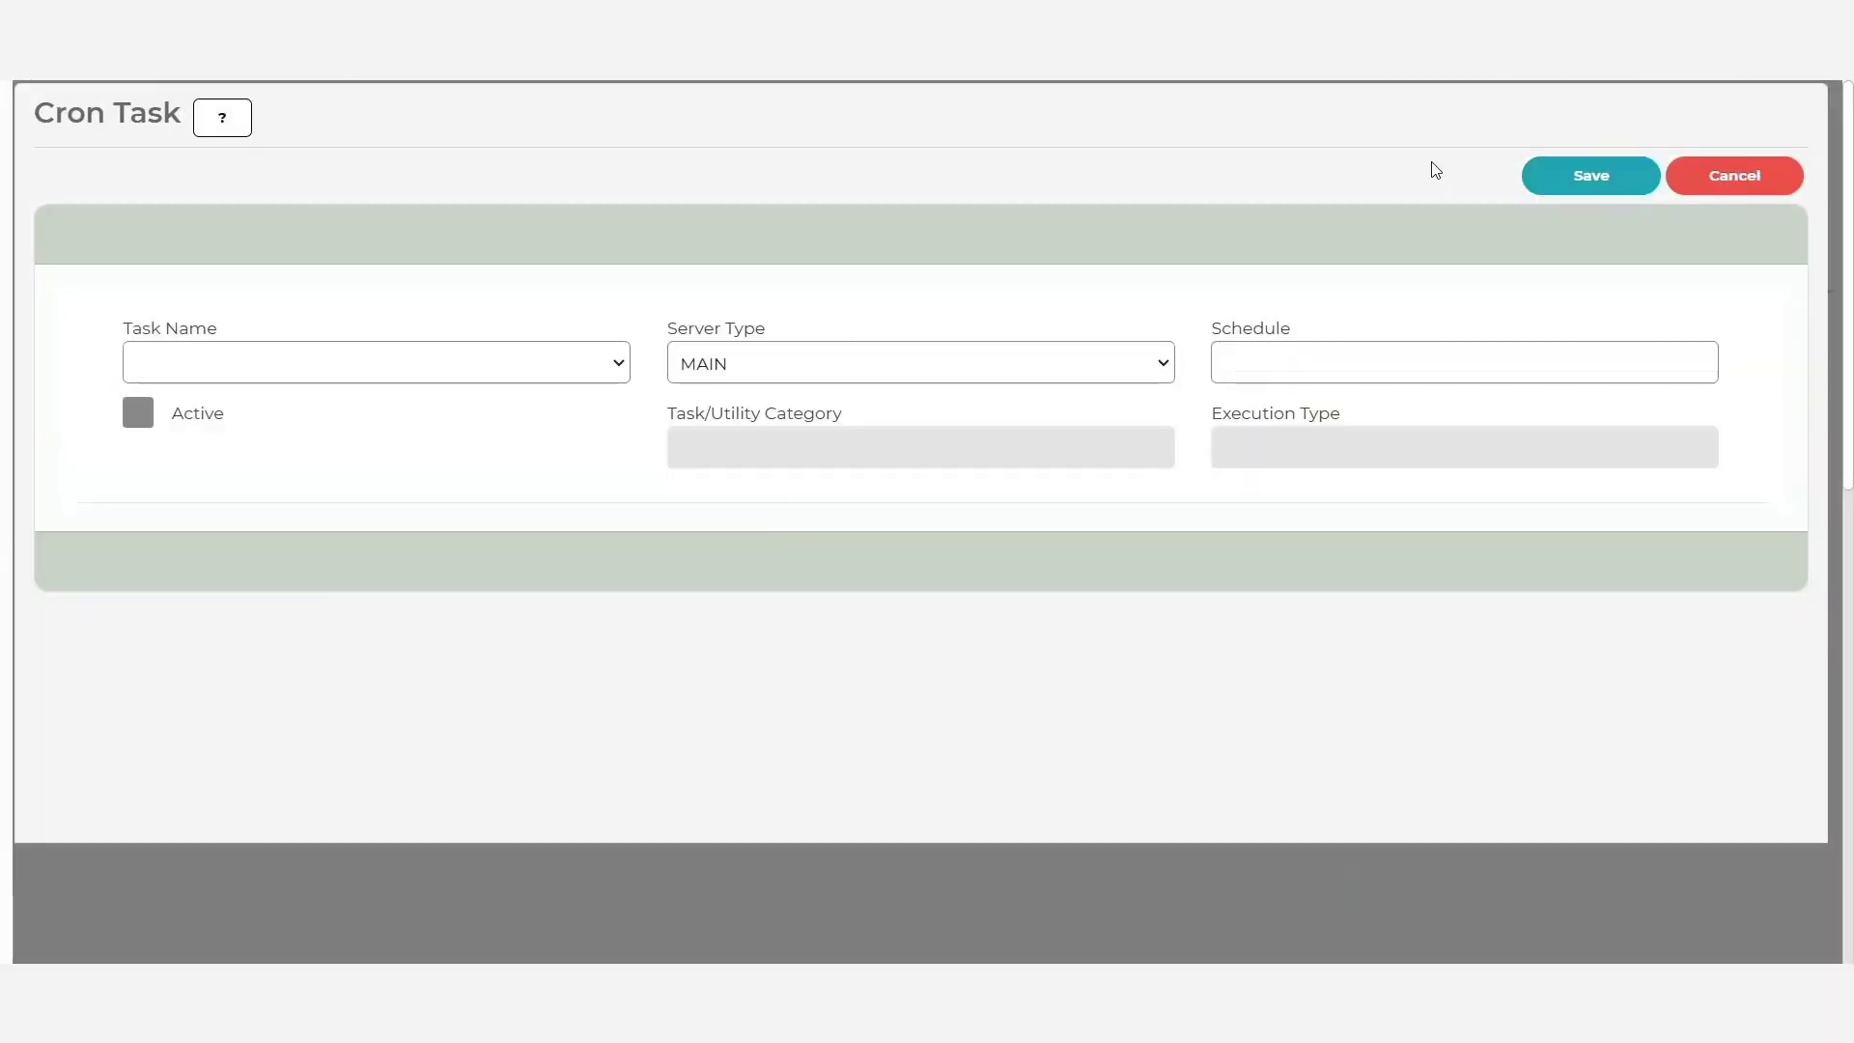
left_click(537, 369)
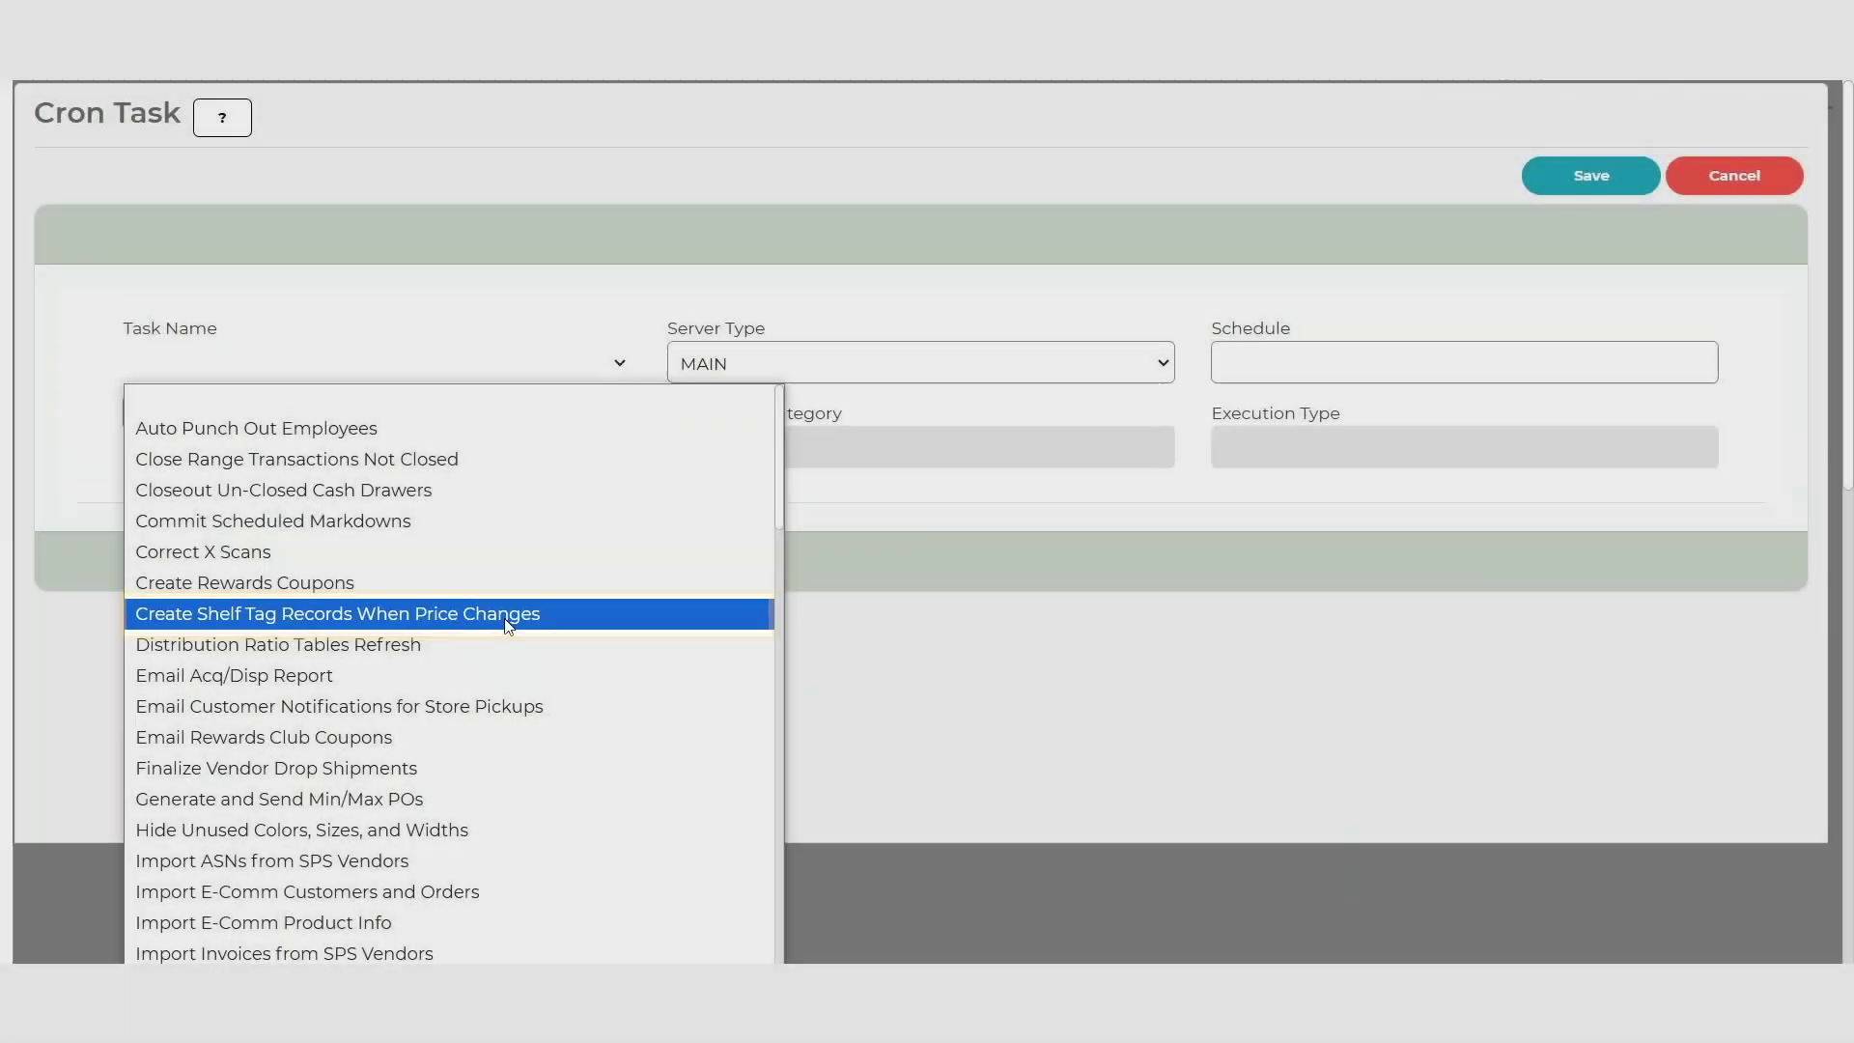
left_click(506, 623)
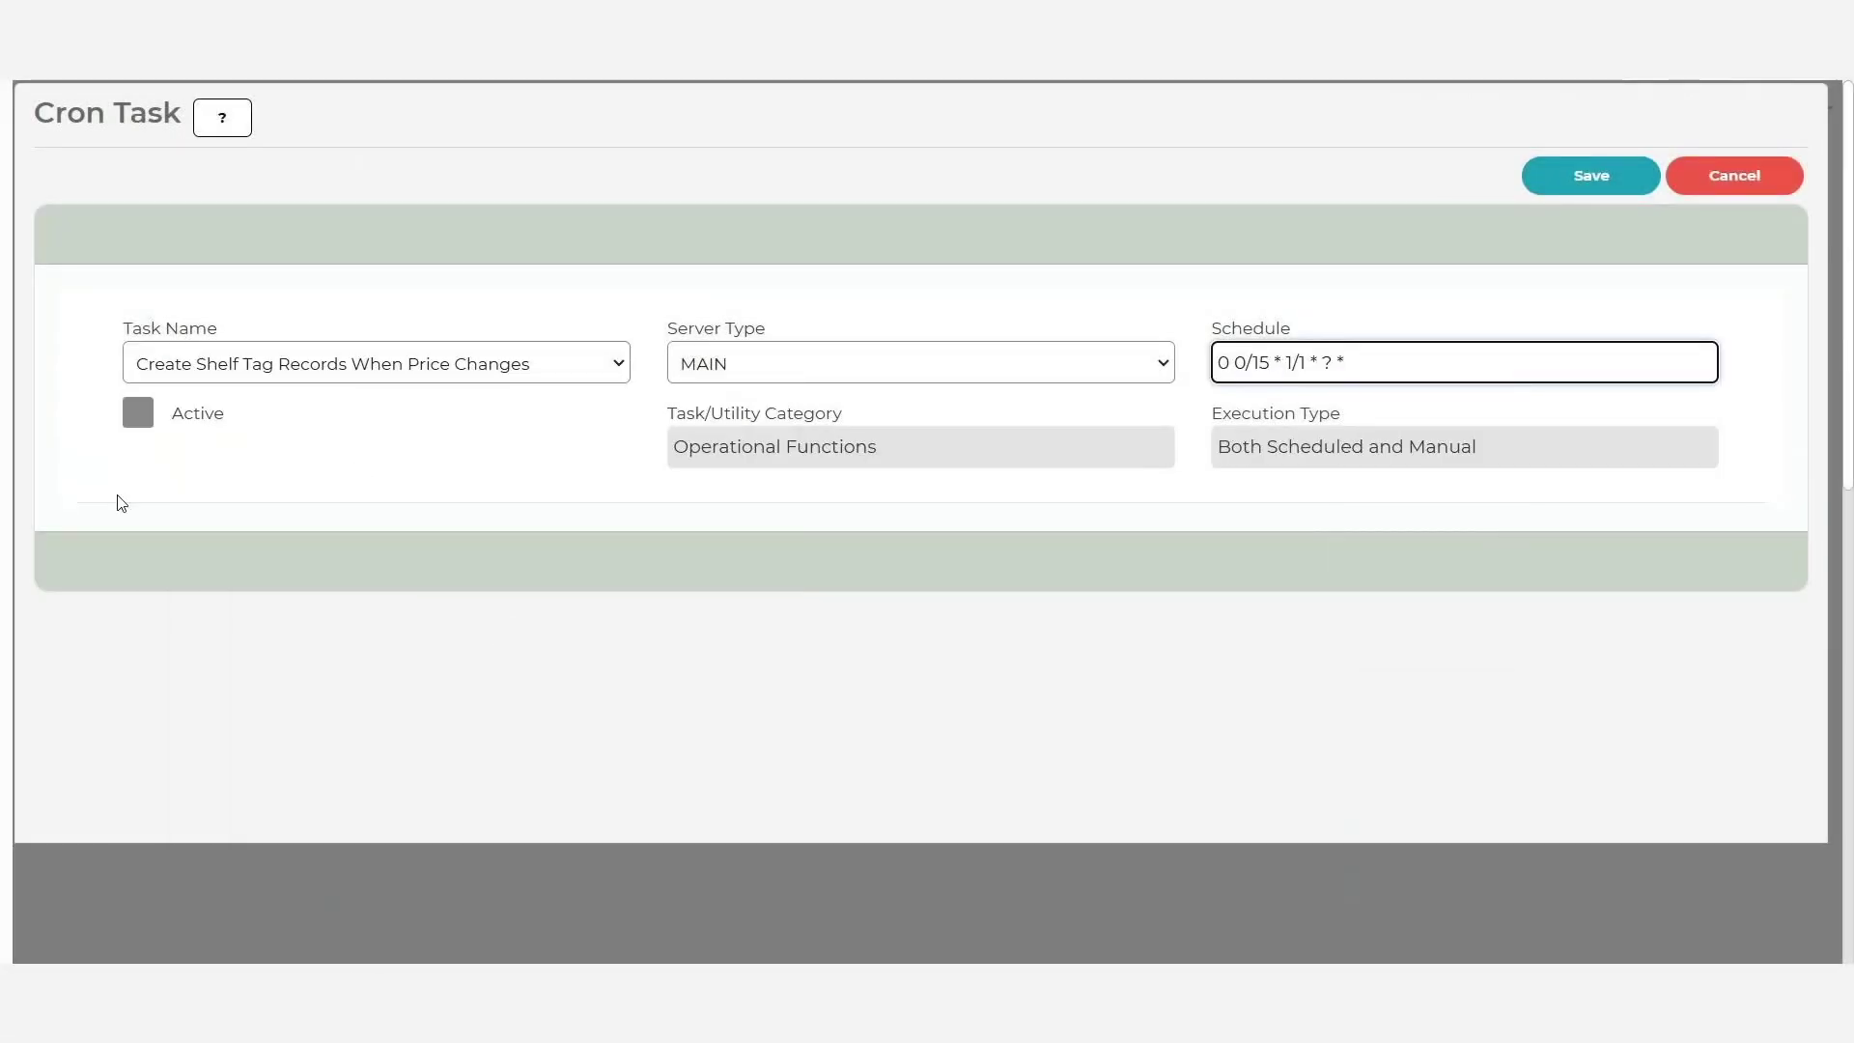
left_click(142, 413)
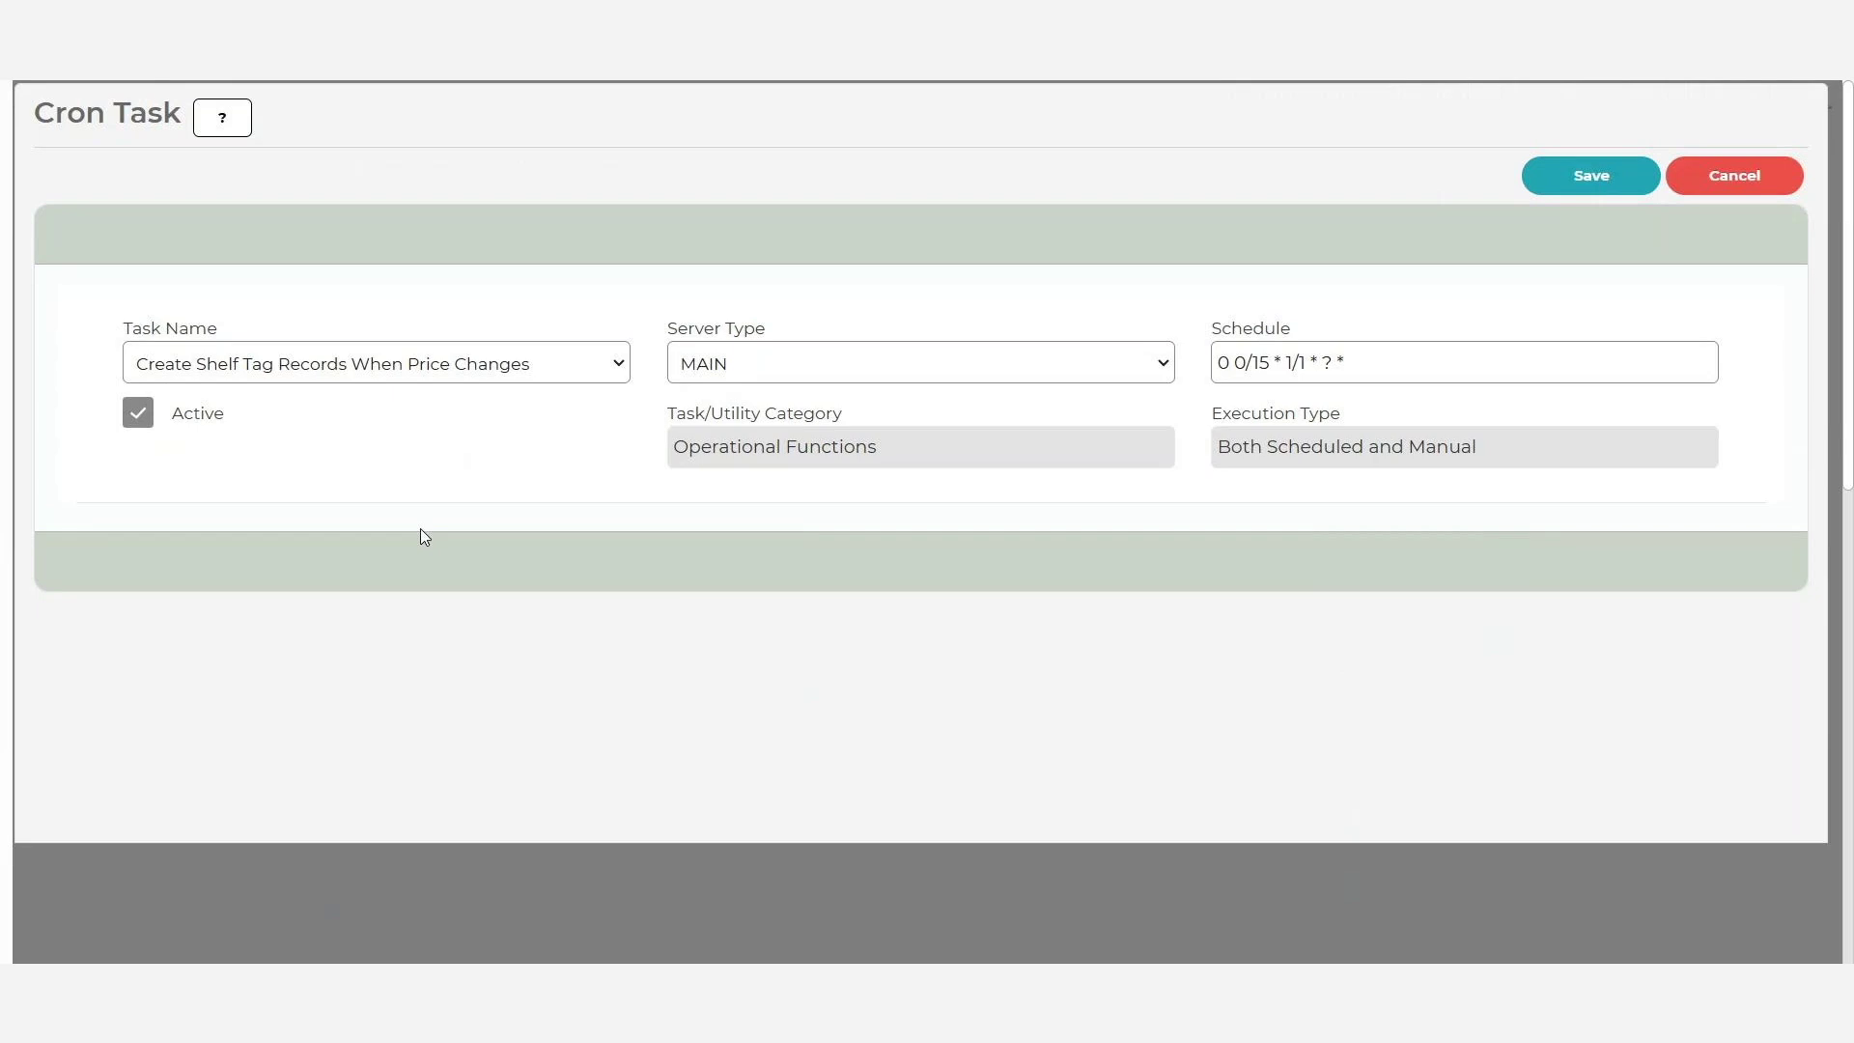
Change the scheduled task to Purge Shelf Tags Over 1 Year Old.
left_click(619, 364)
scroll(563, 641, "down", 8)
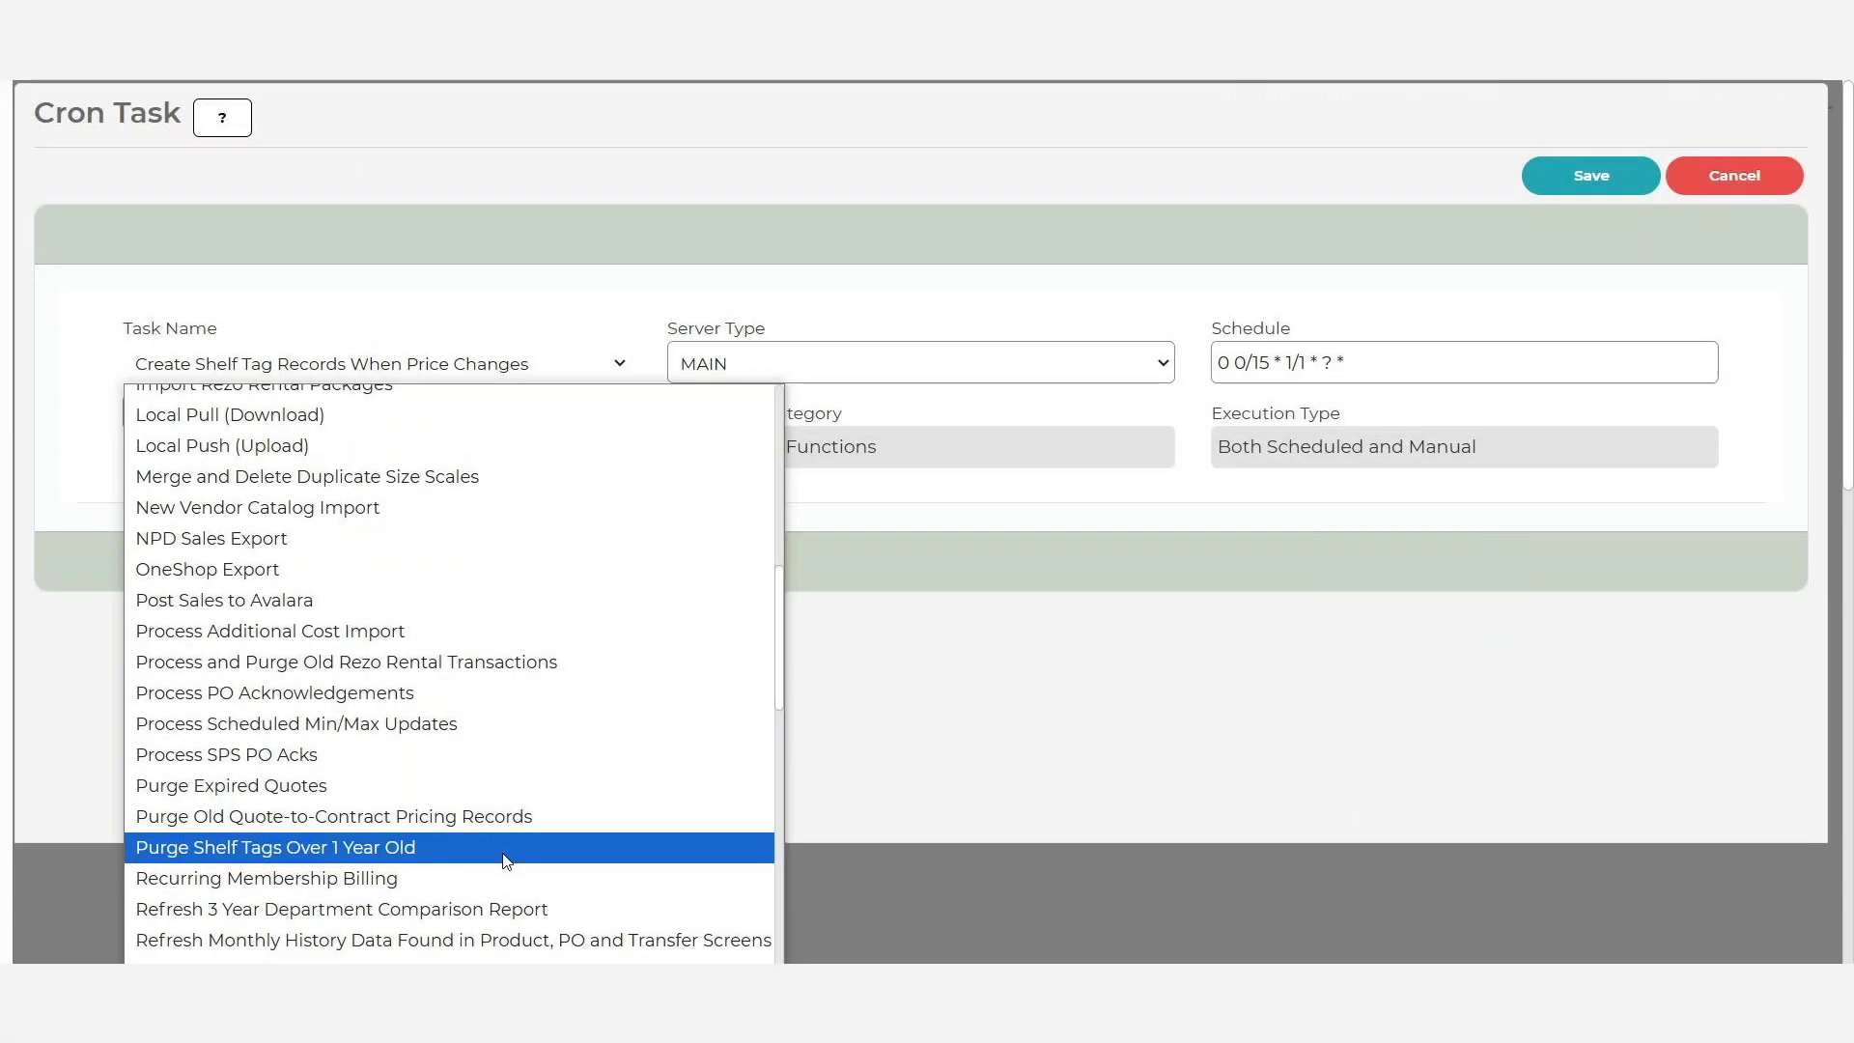
left_click(505, 858)
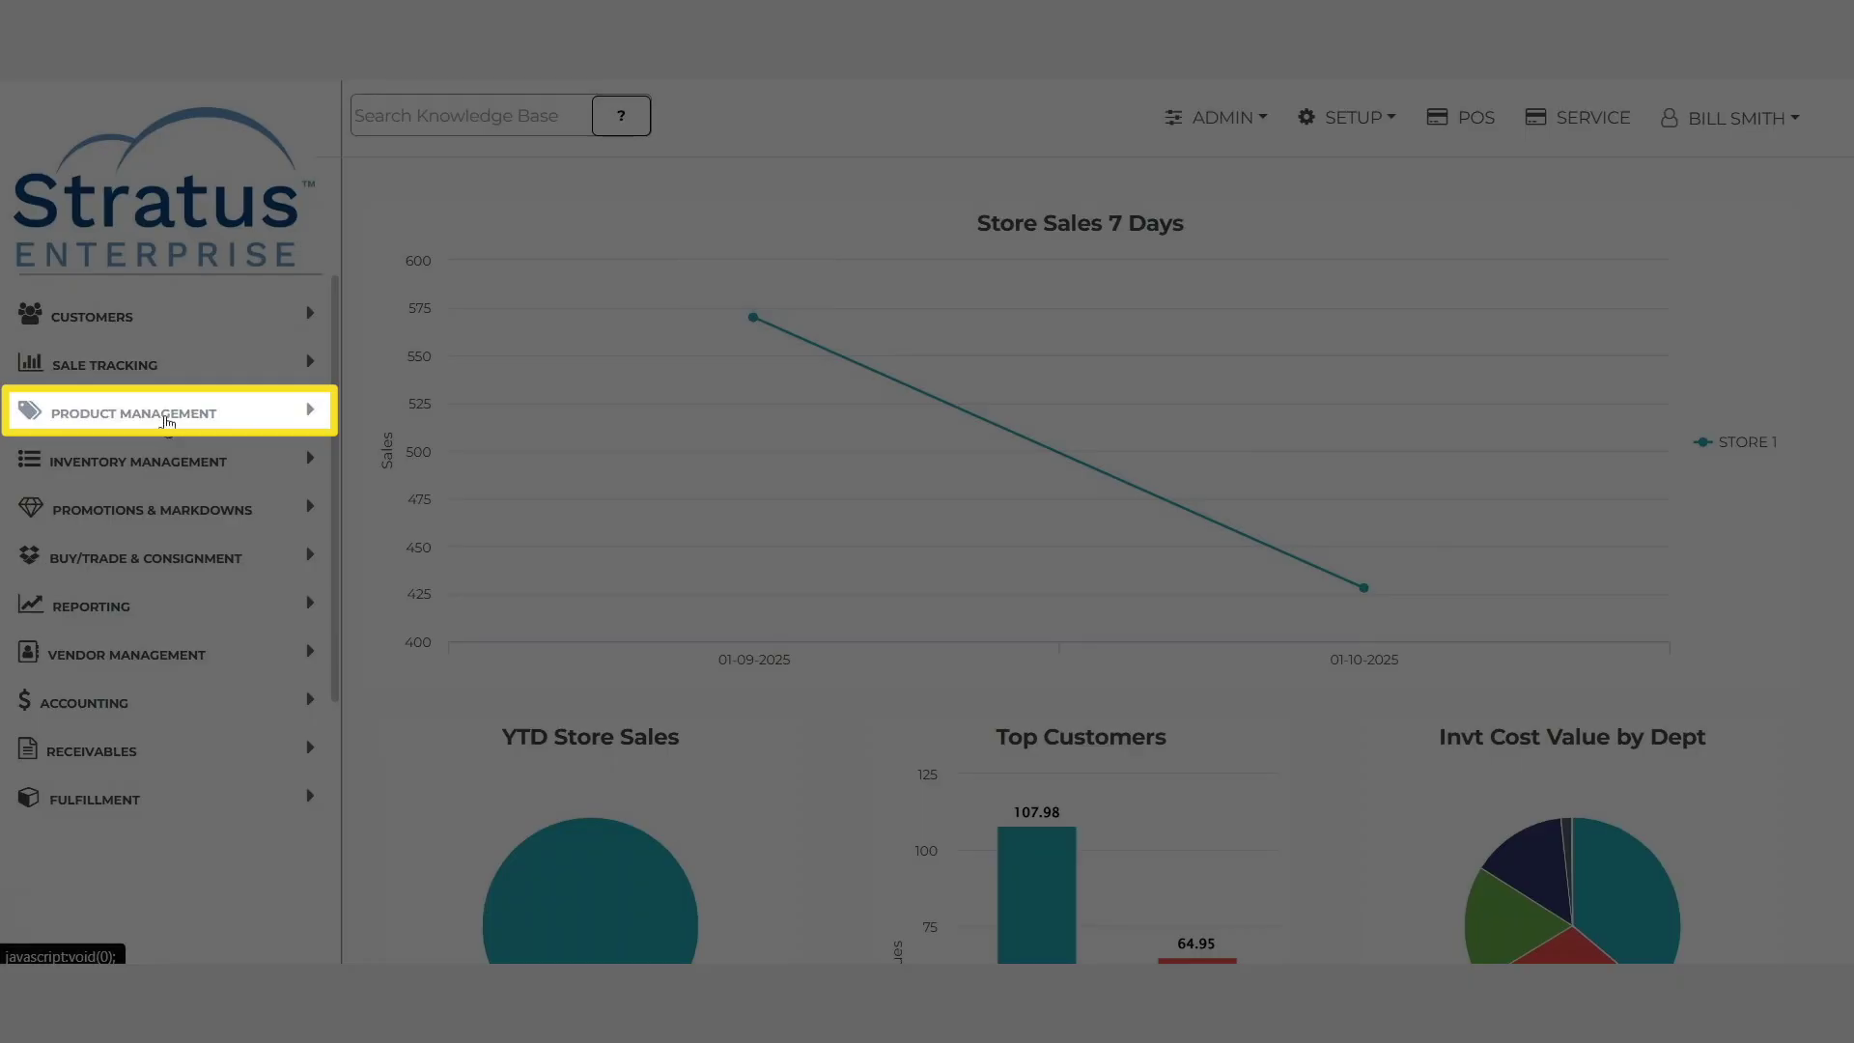
Open the Shelf Tag List and search it for store 1 tags with the print status Not Printed.
left_click(160, 417)
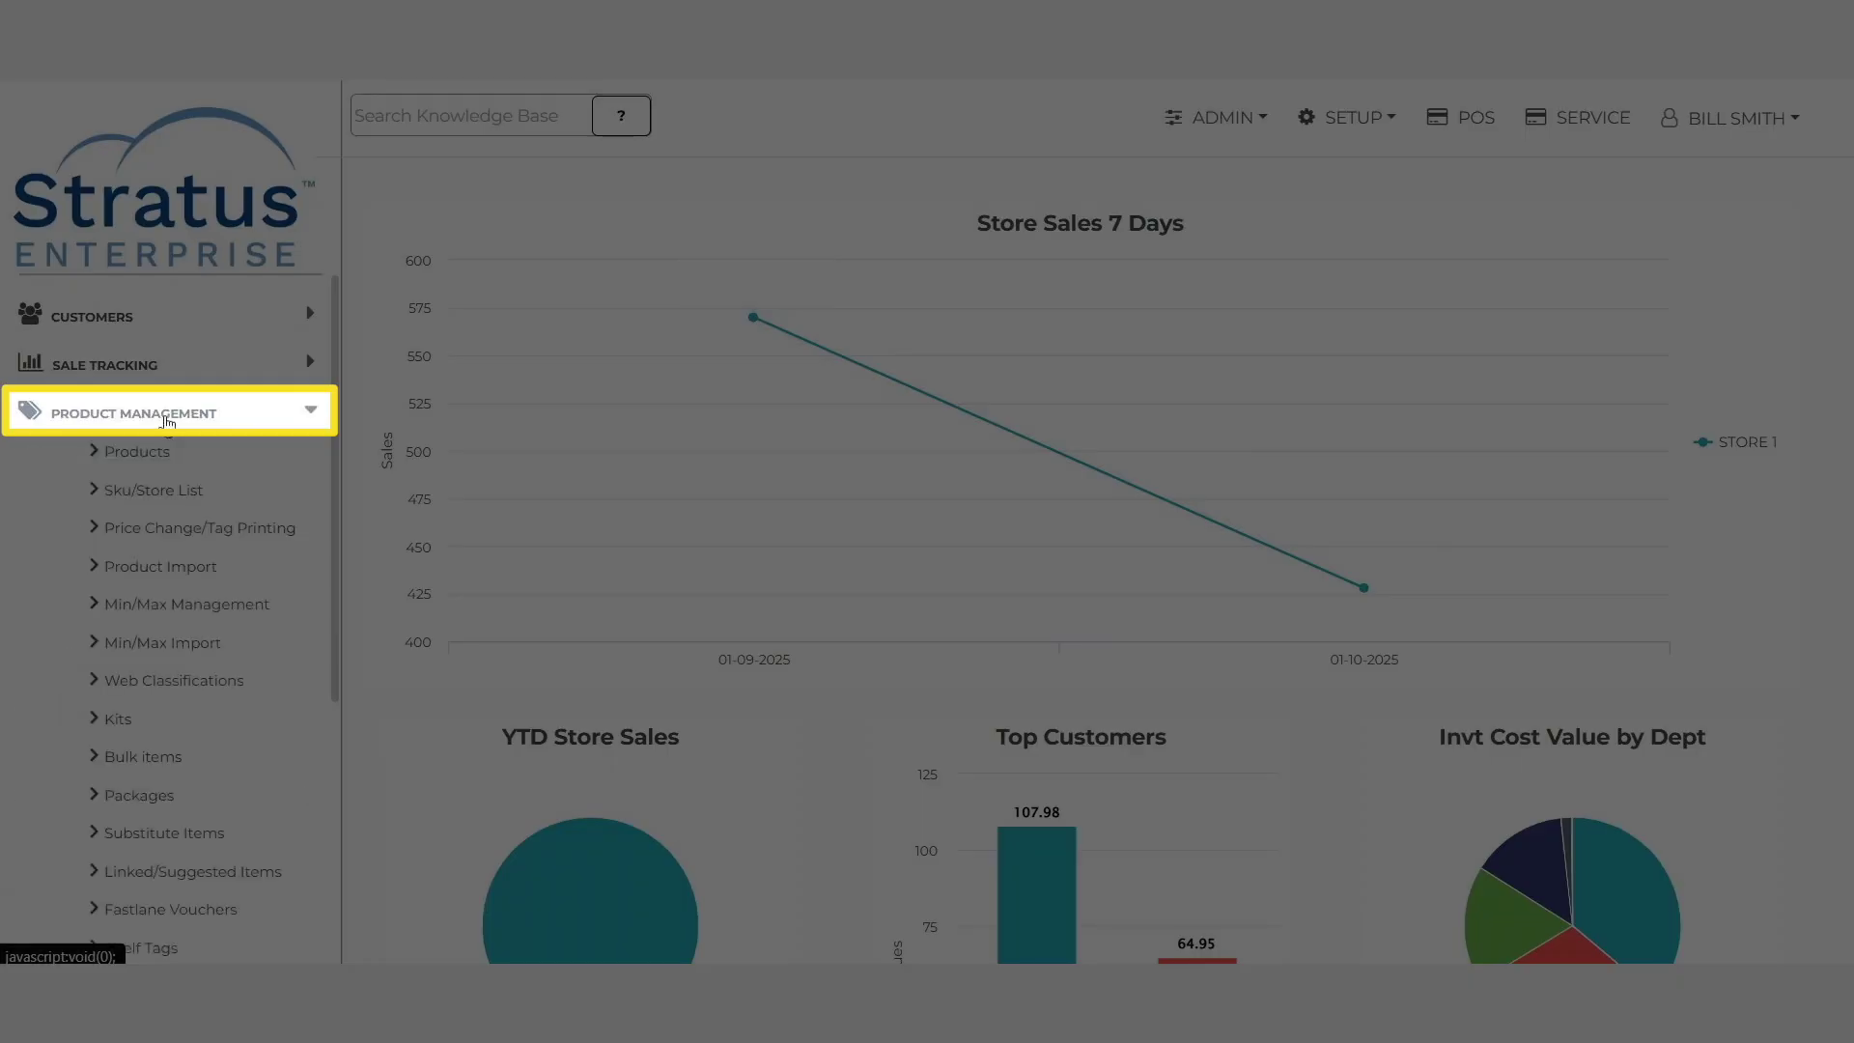
scroll(184, 773, "down", 1)
left_click(156, 827)
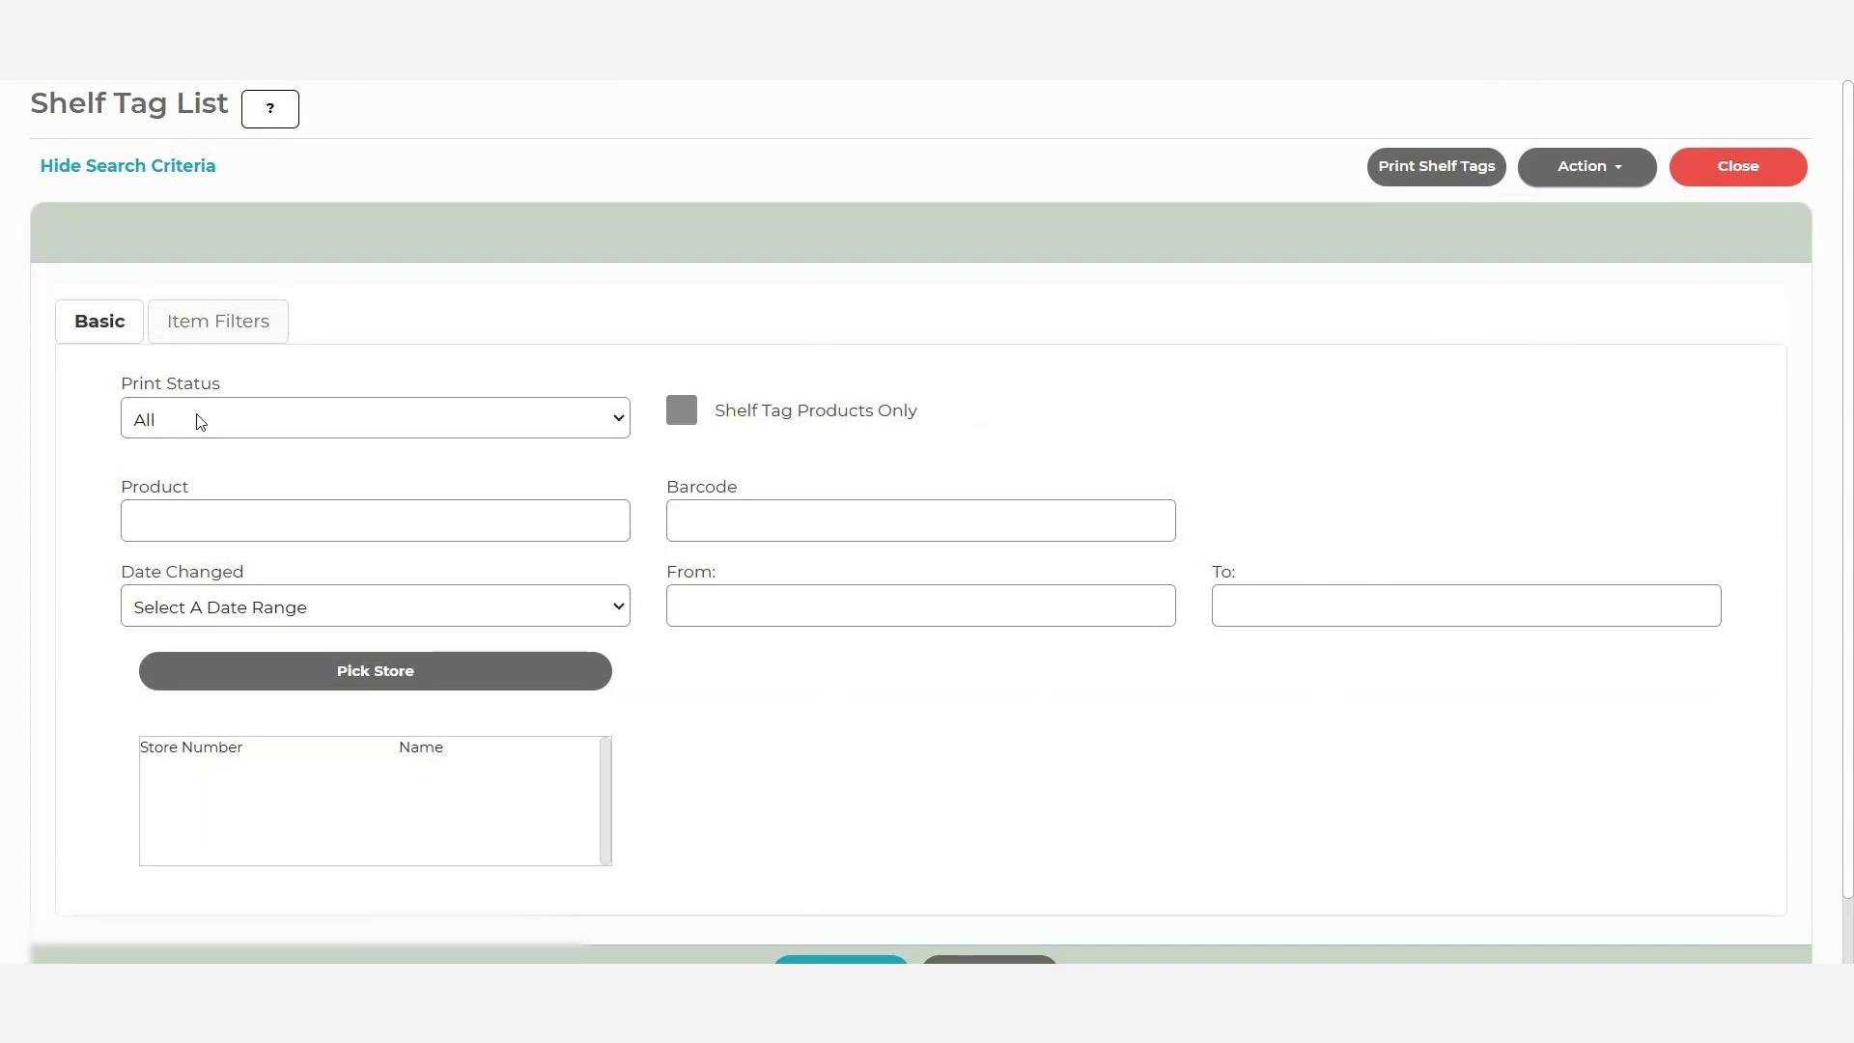
left_click(200, 421)
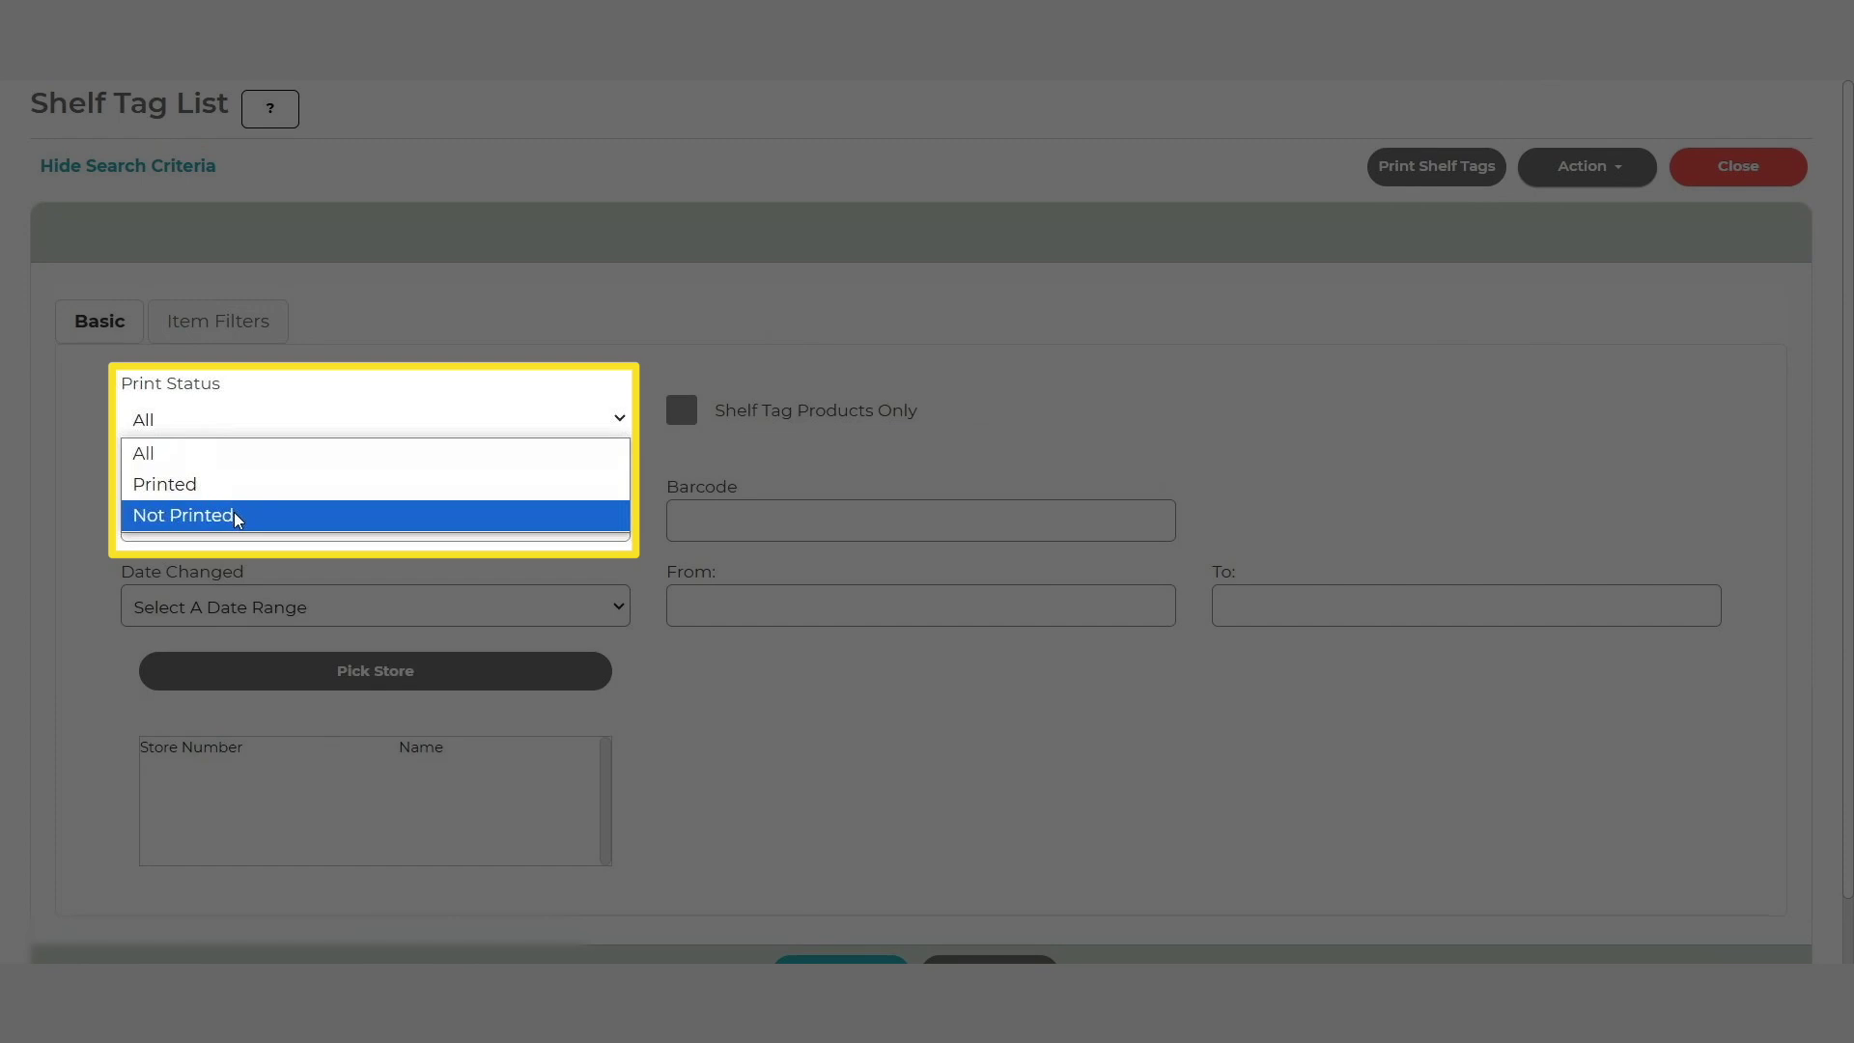
left_click(237, 517)
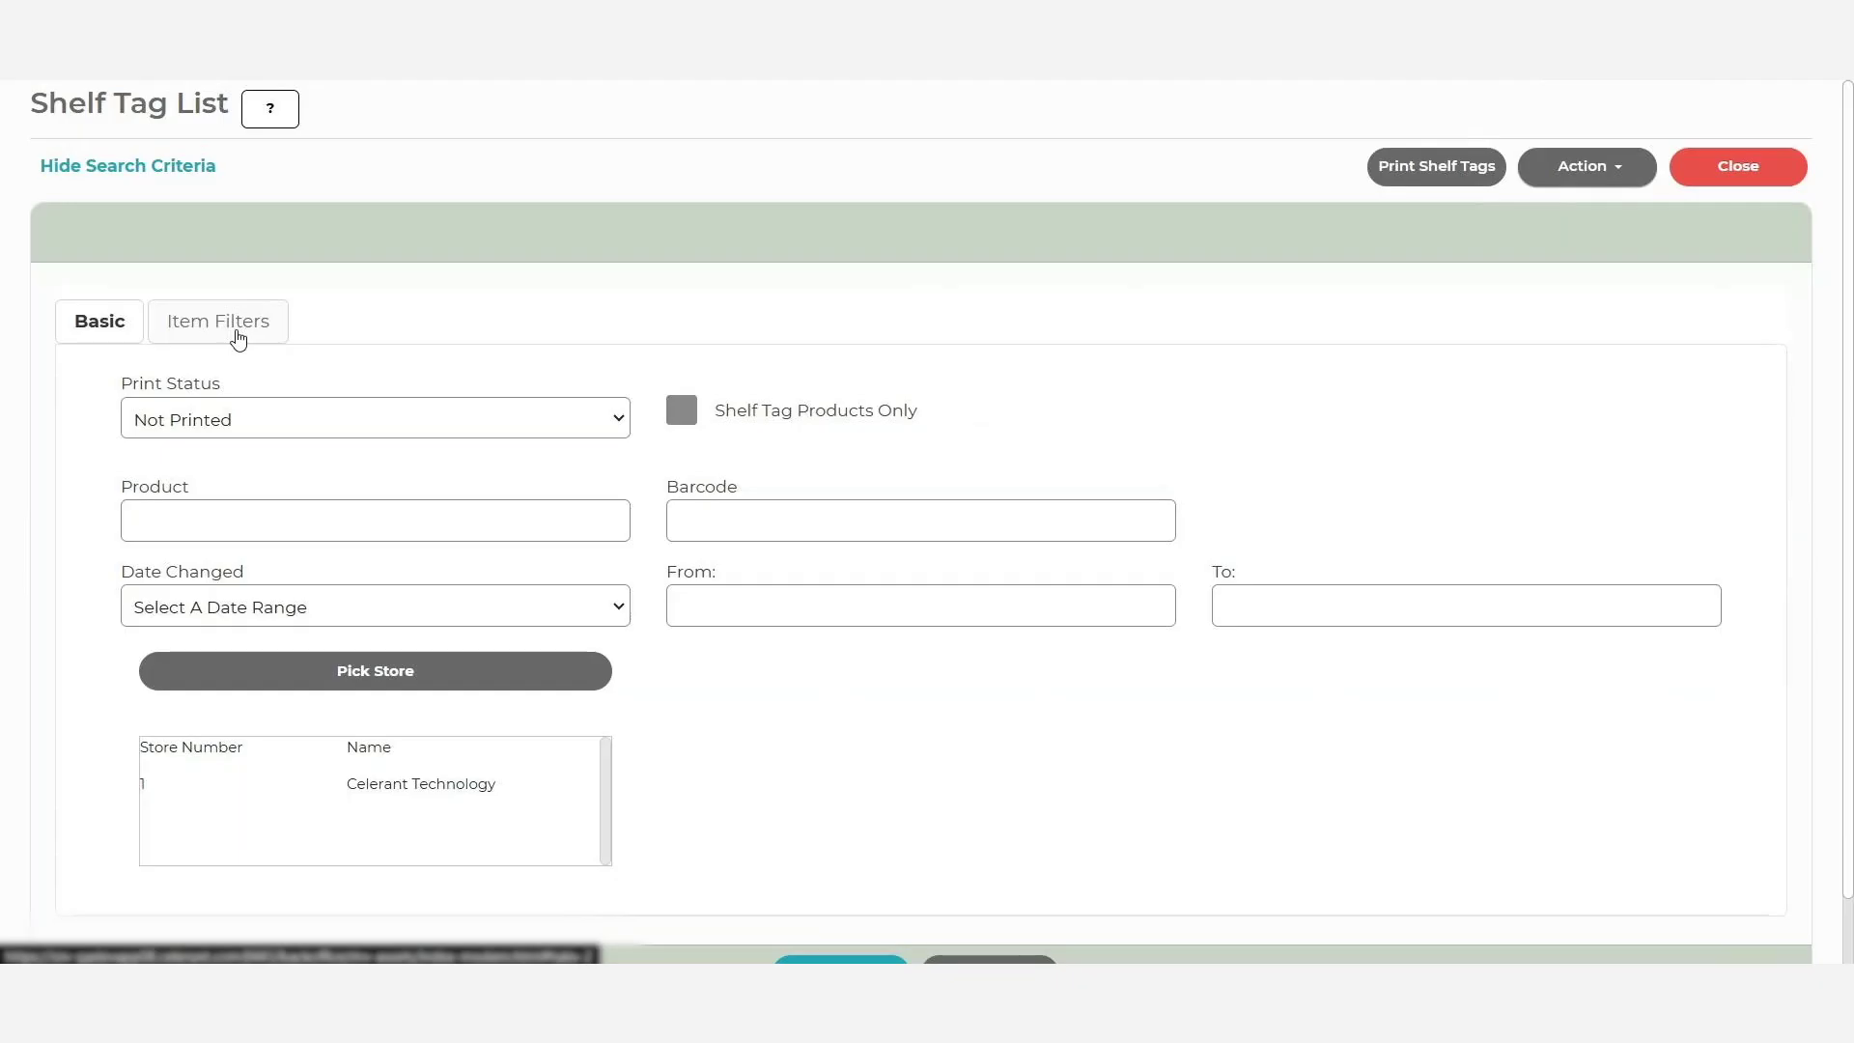
left_click(239, 338)
scroll(816, 695, "down", 1)
left_click(840, 898)
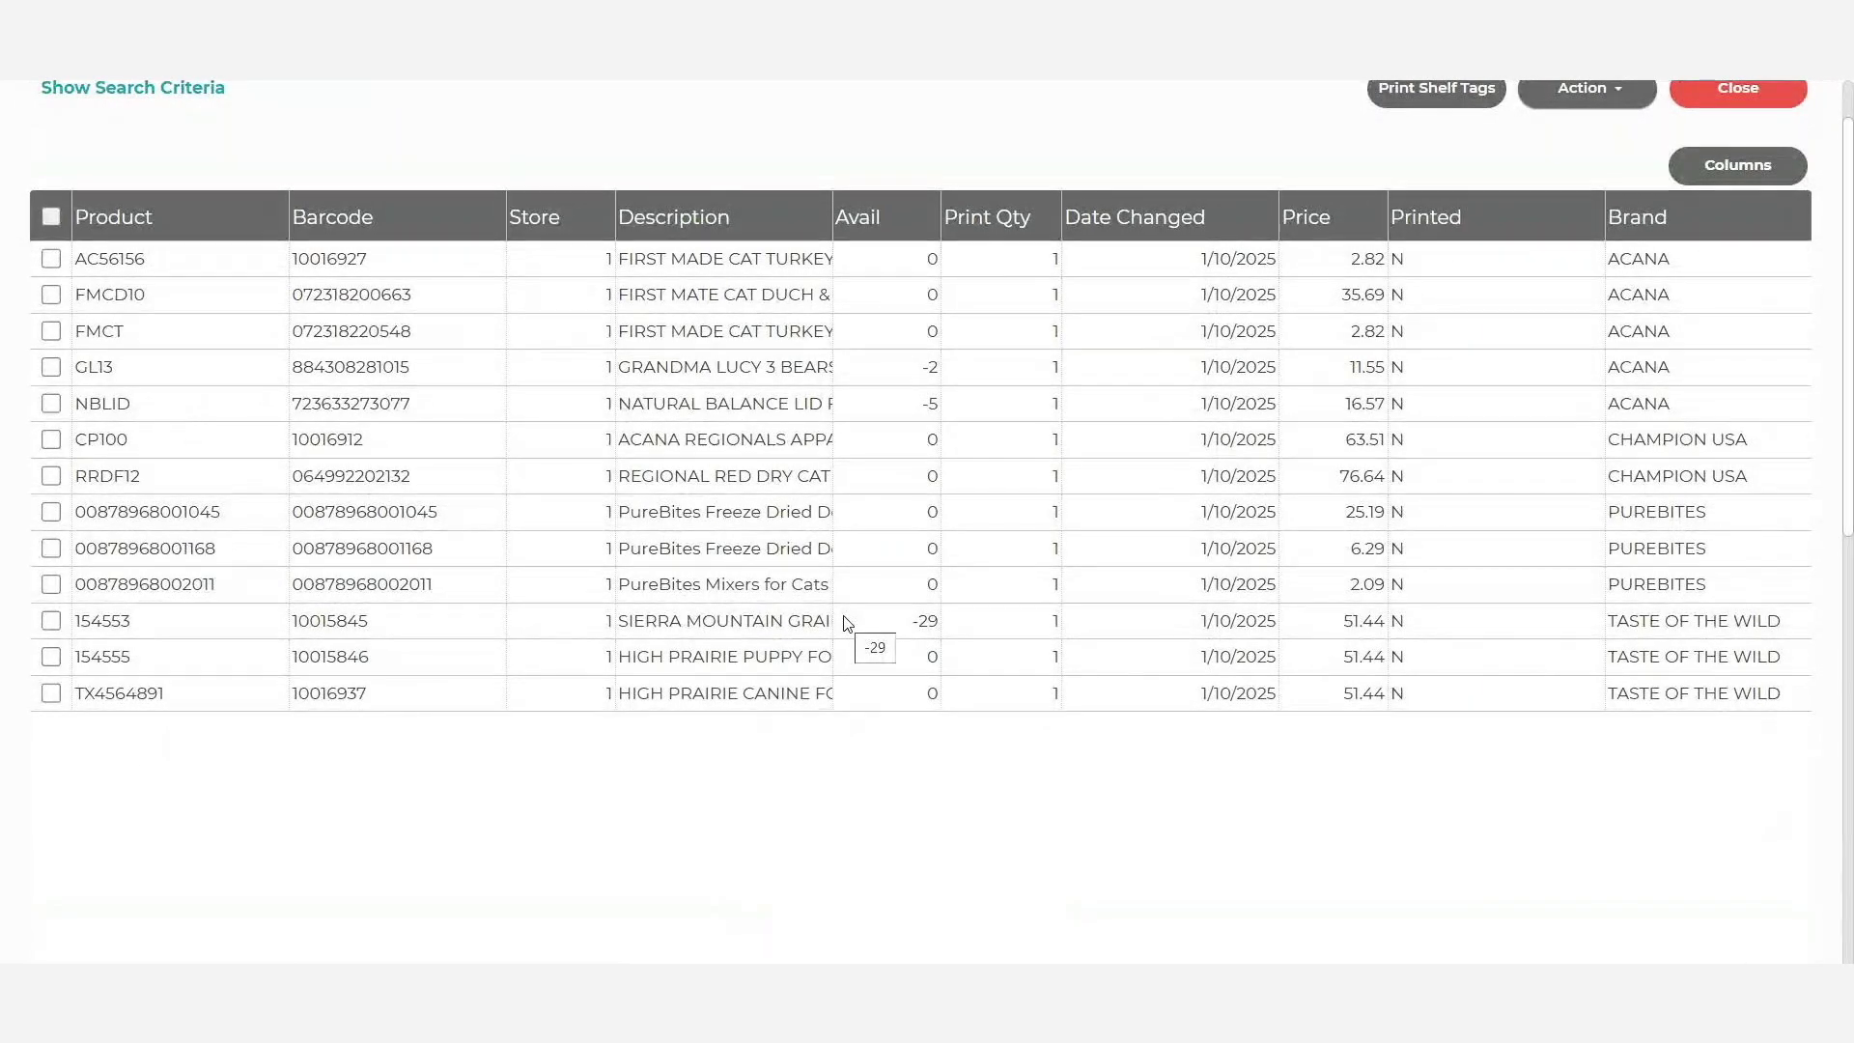
scroll(846, 623, "up", 1)
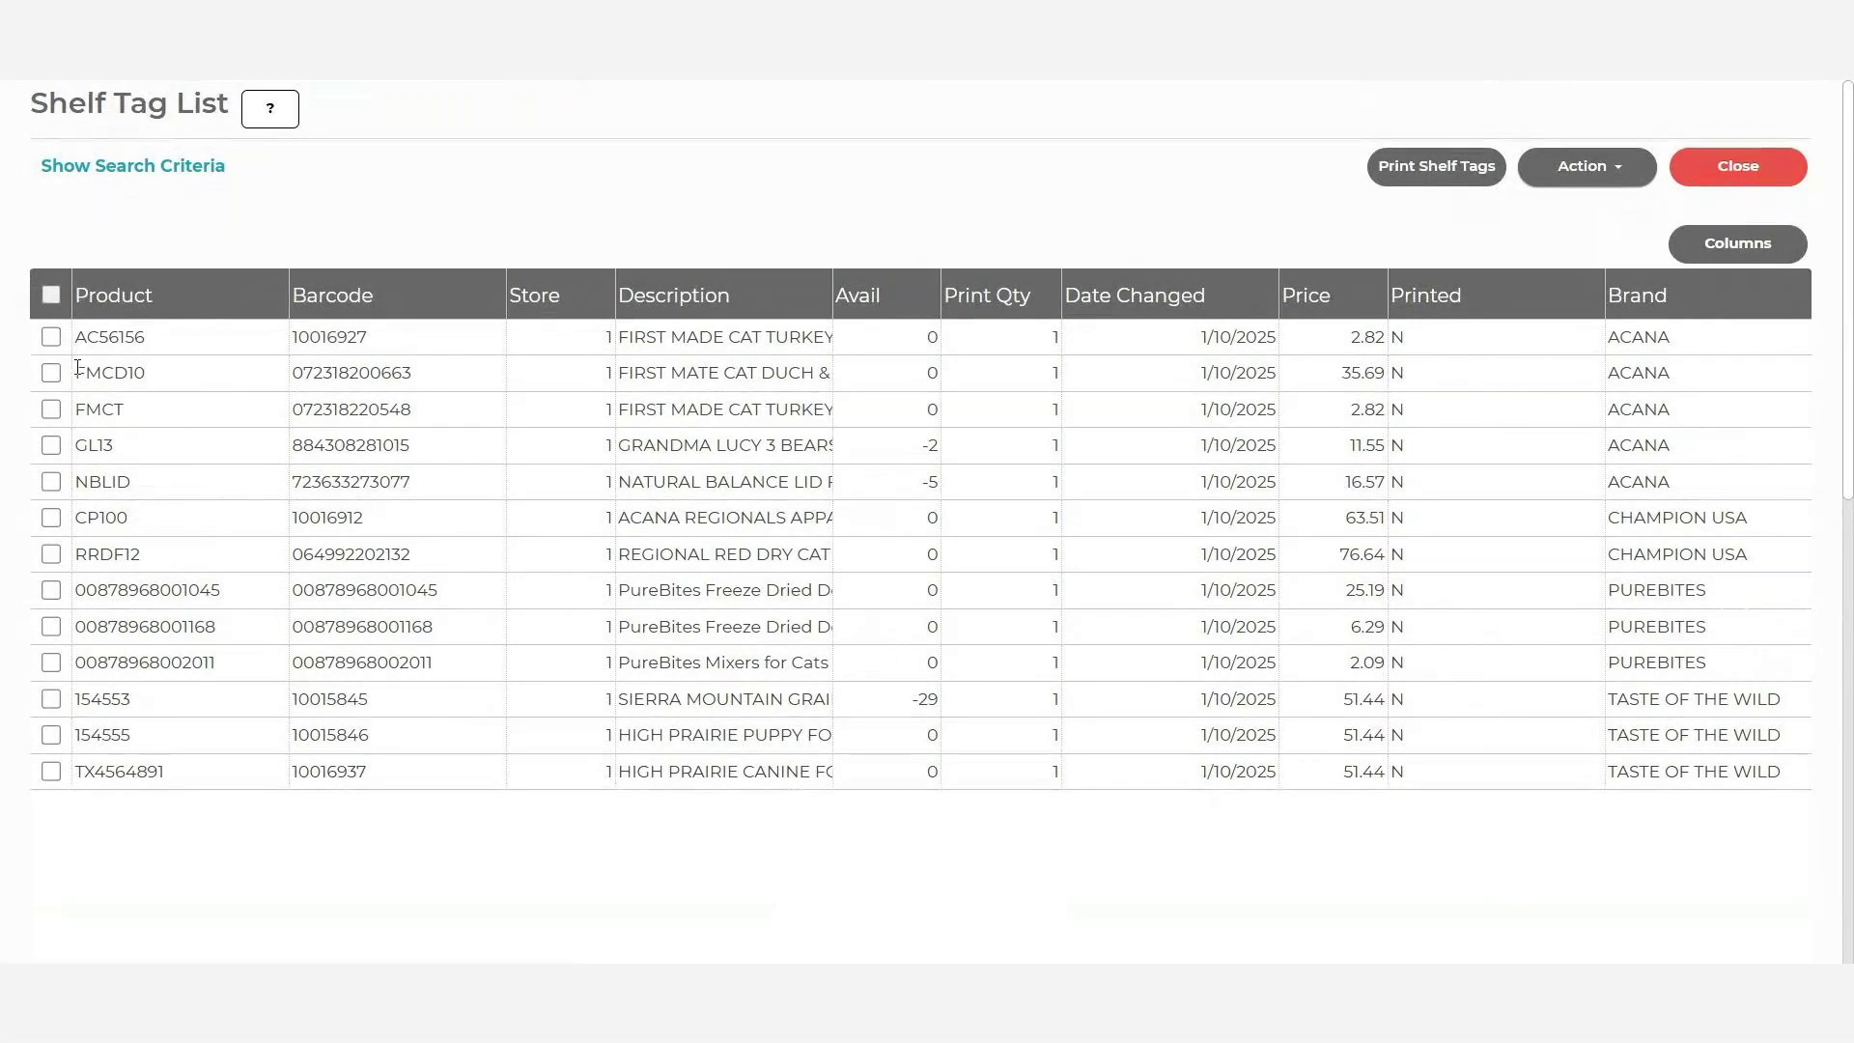
left_click(51, 337)
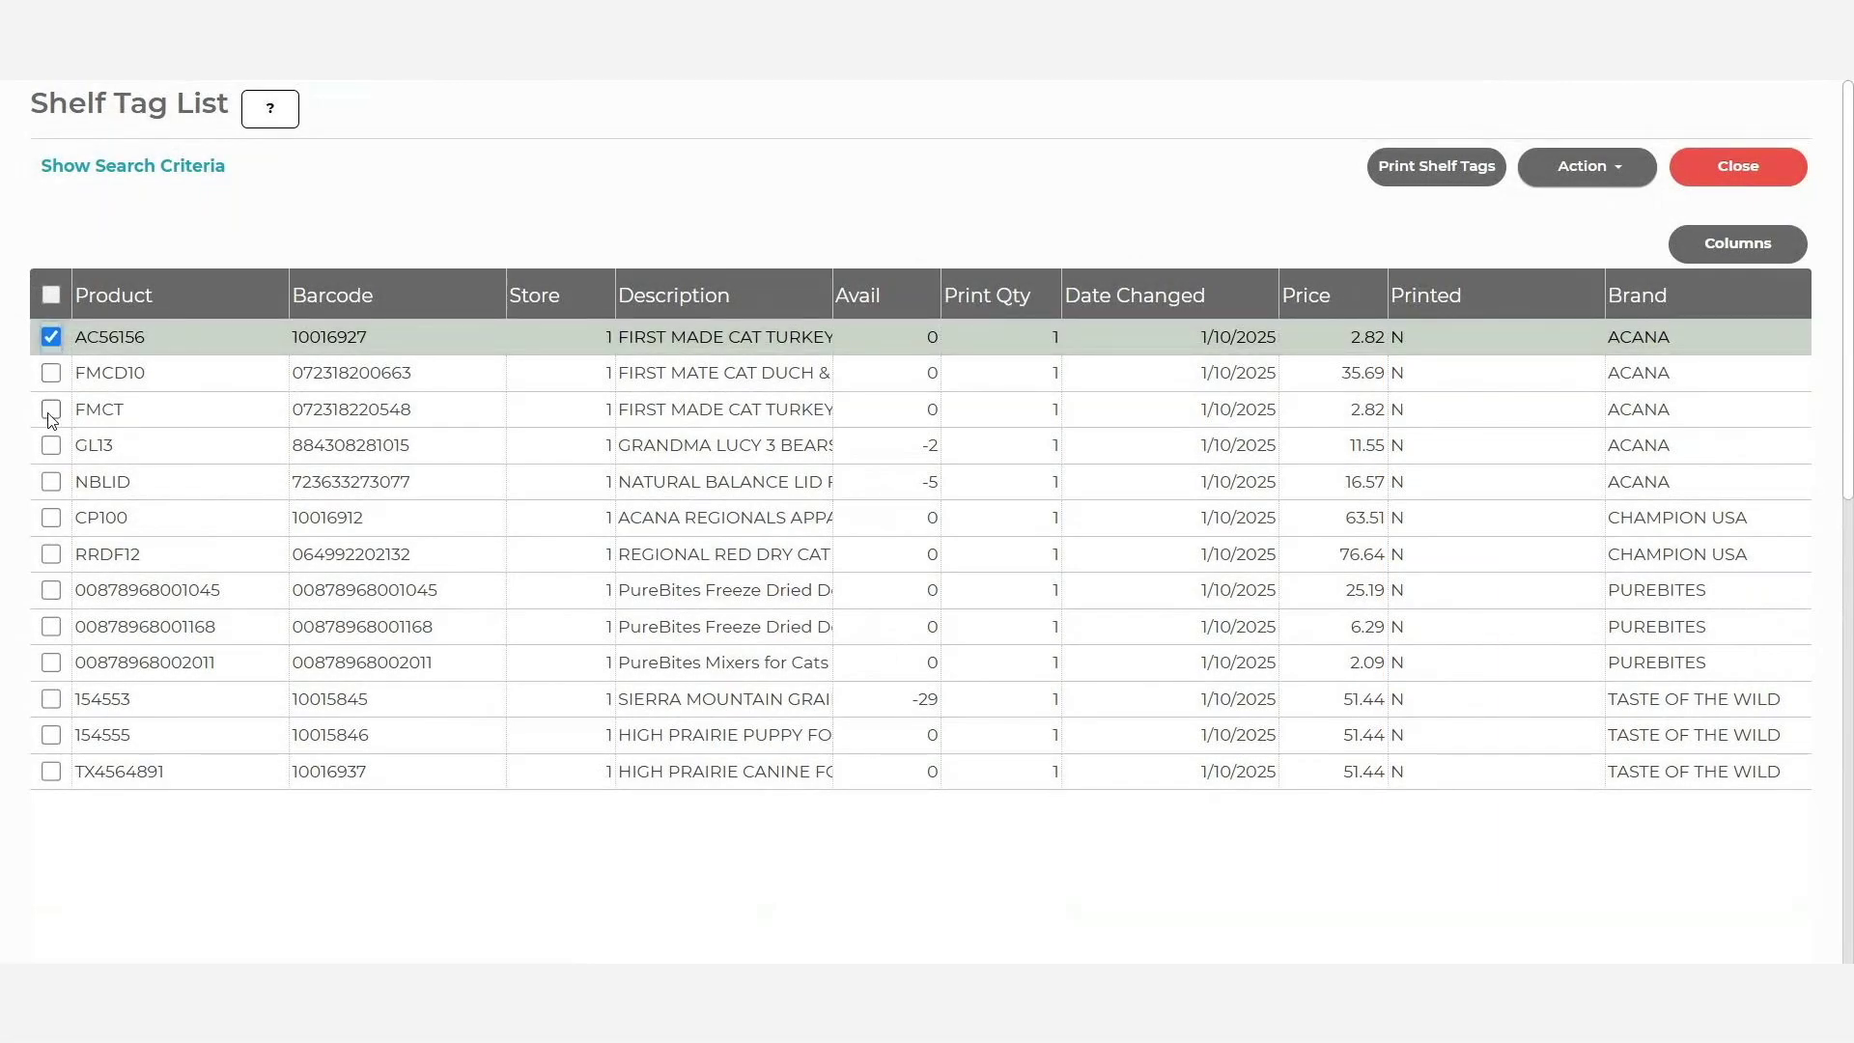
left_click(51, 409)
left_click(51, 445)
left_click(51, 295)
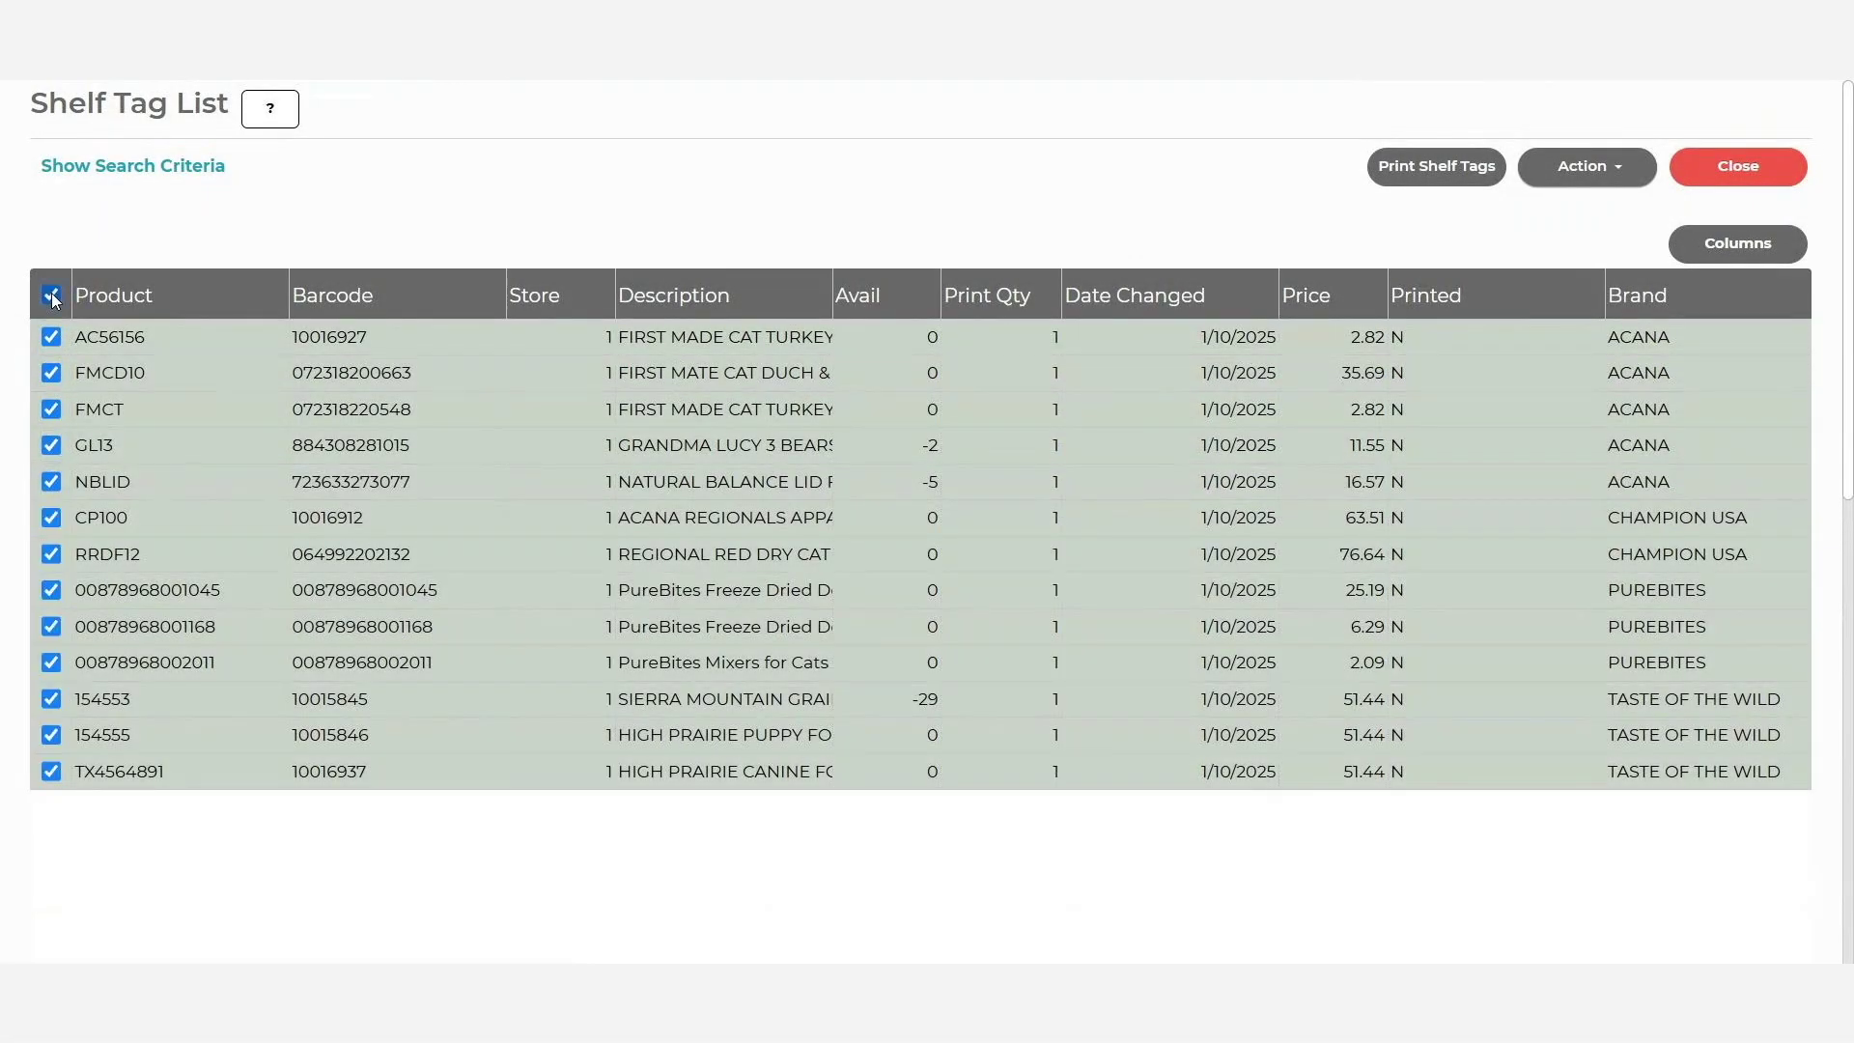
left_click(51, 296)
Select product AC56156 in the shelf tag list and set its tag print quantity to 2.
left_click(52, 337)
left_click(1586, 166)
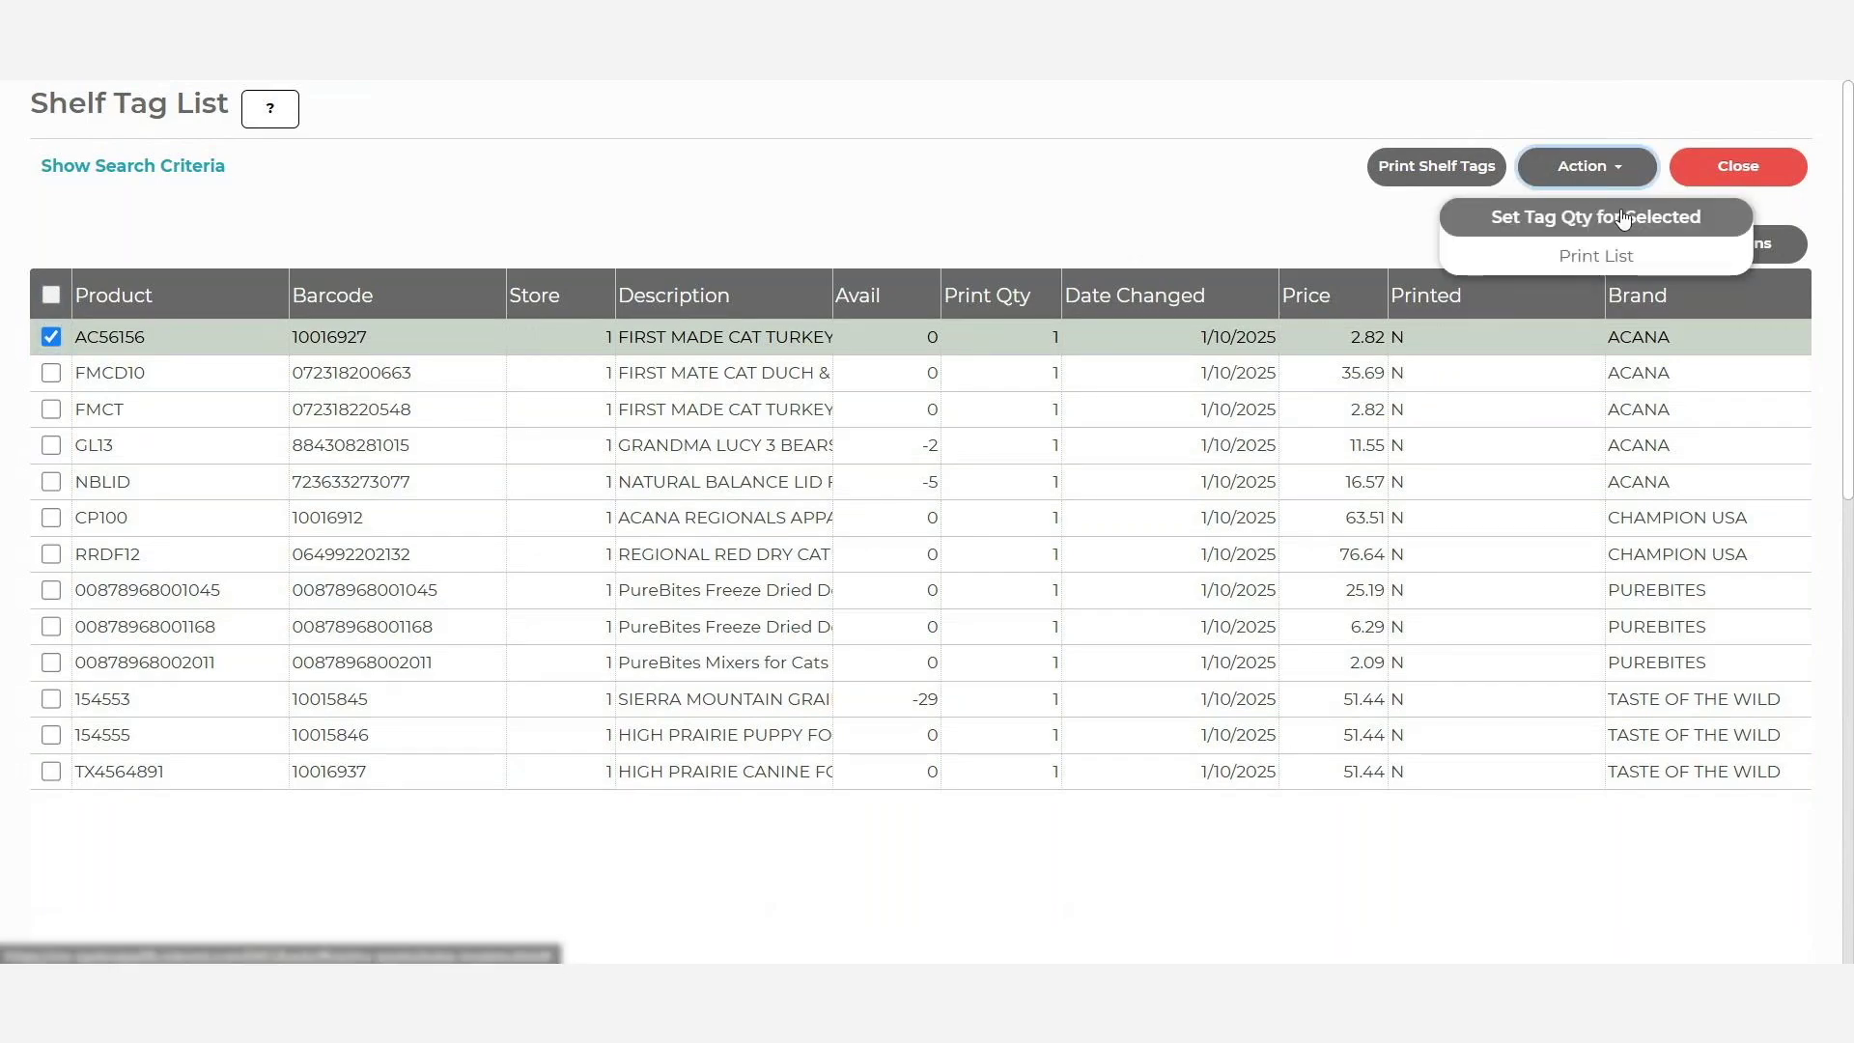
left_click(1623, 218)
type("2")
left_click(1075, 368)
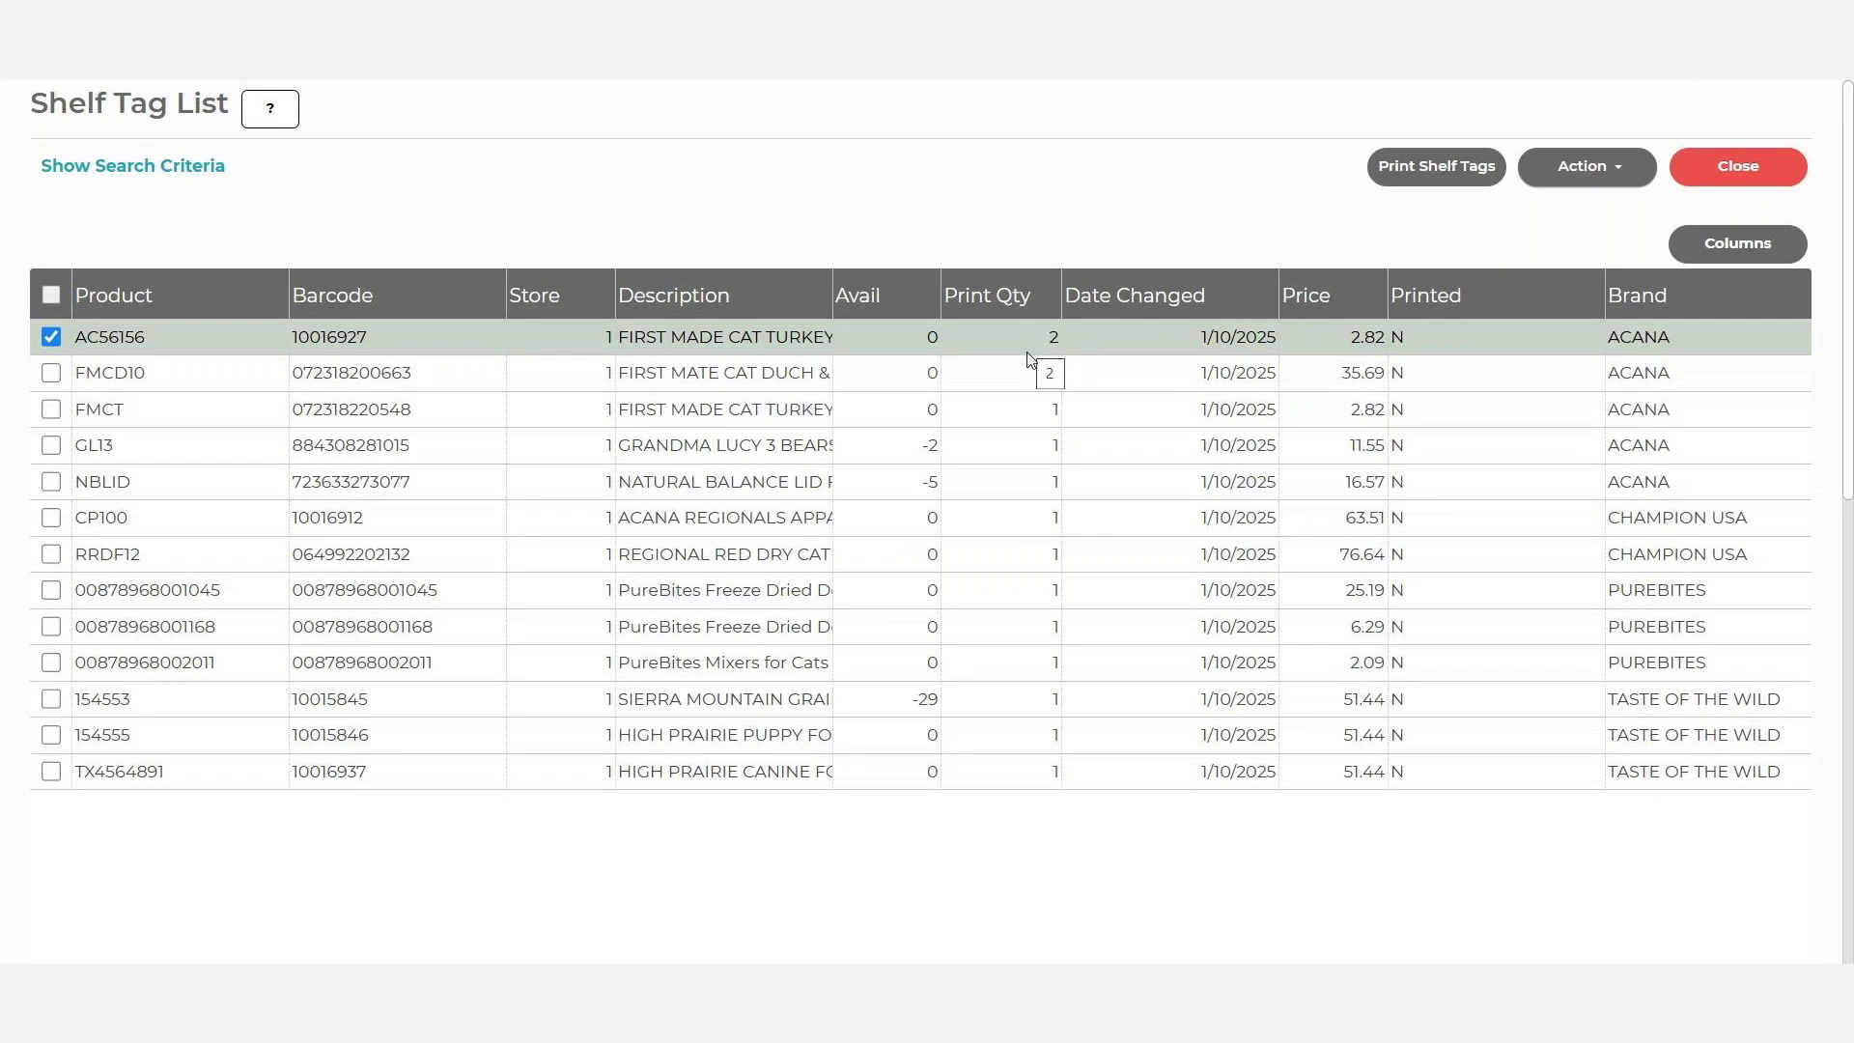
Add products NBLID and CP100 to the selection and set the tag quantity of the selected rows to 2.
left_click(51, 480)
left_click(51, 518)
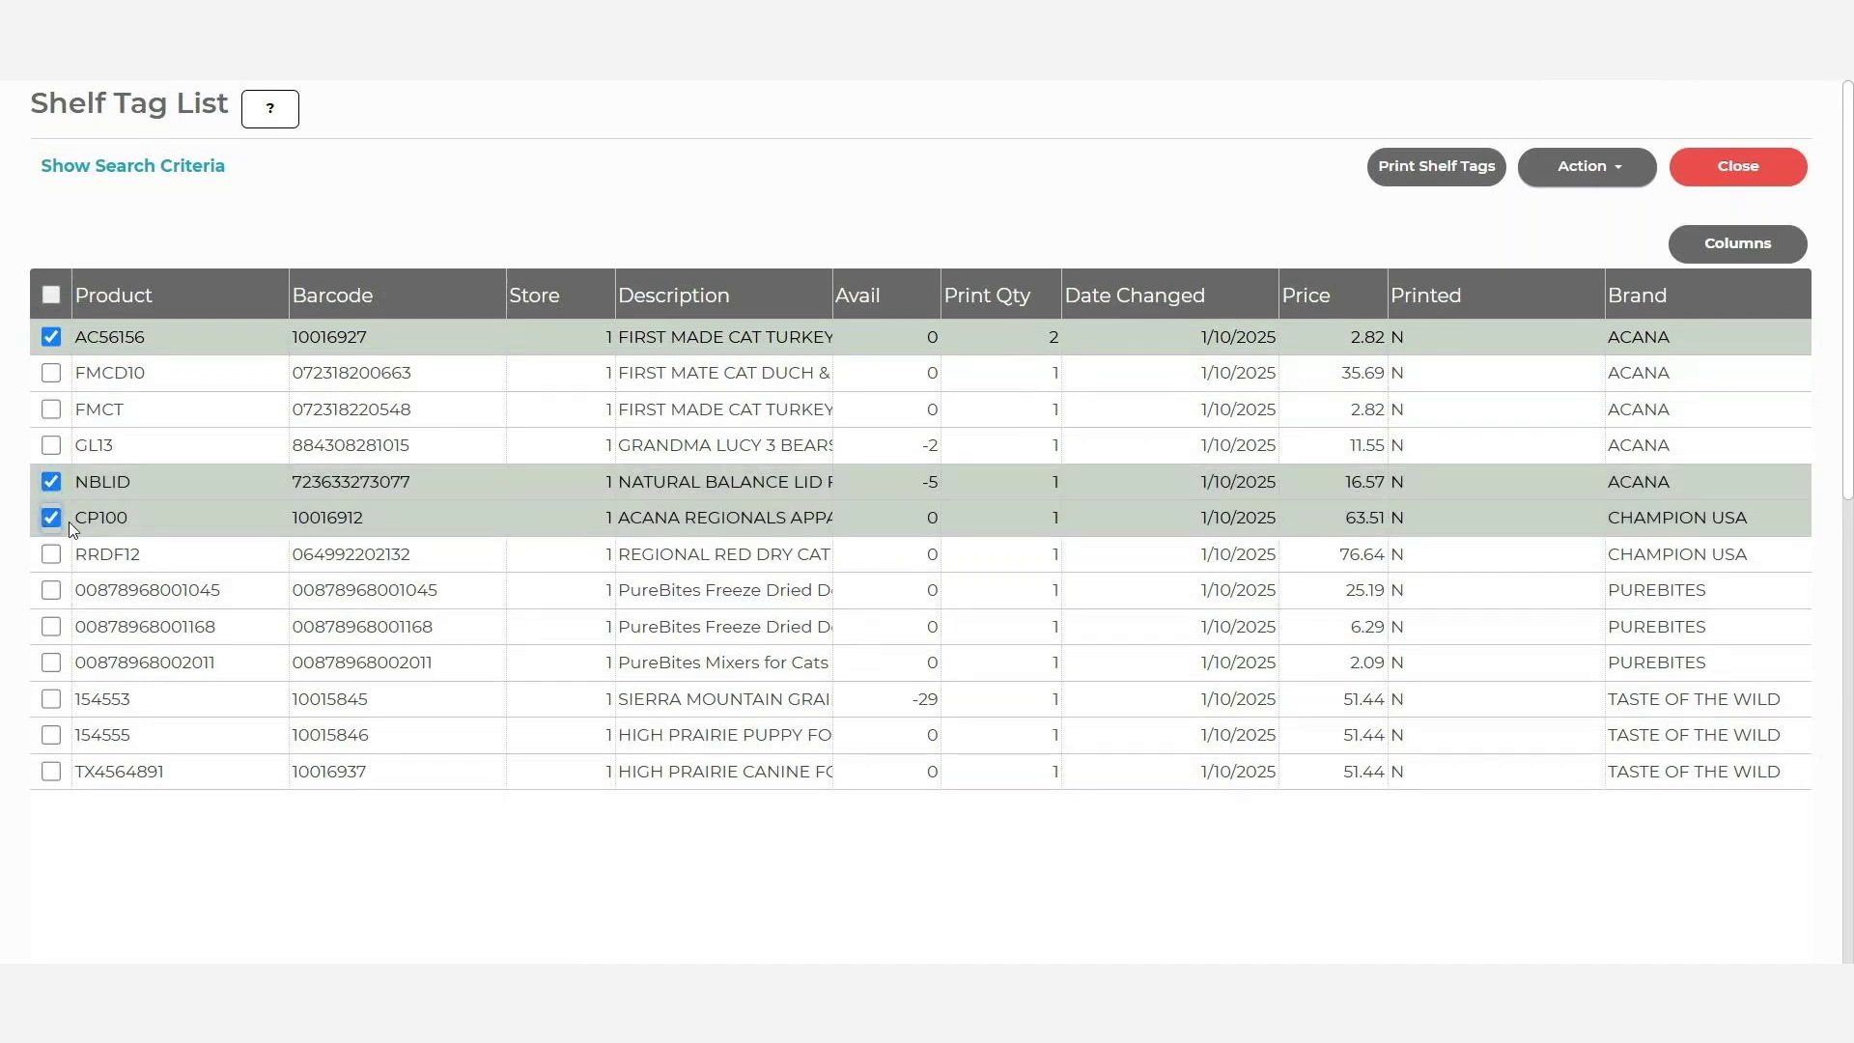
left_click(1583, 168)
left_click(1566, 211)
type("2")
left_click(1070, 371)
Print shelf tags for all listed products with the tag type Avery5160, close the print preview, and confirm that all tags printed correctly.
left_click(51, 295)
left_click(1437, 168)
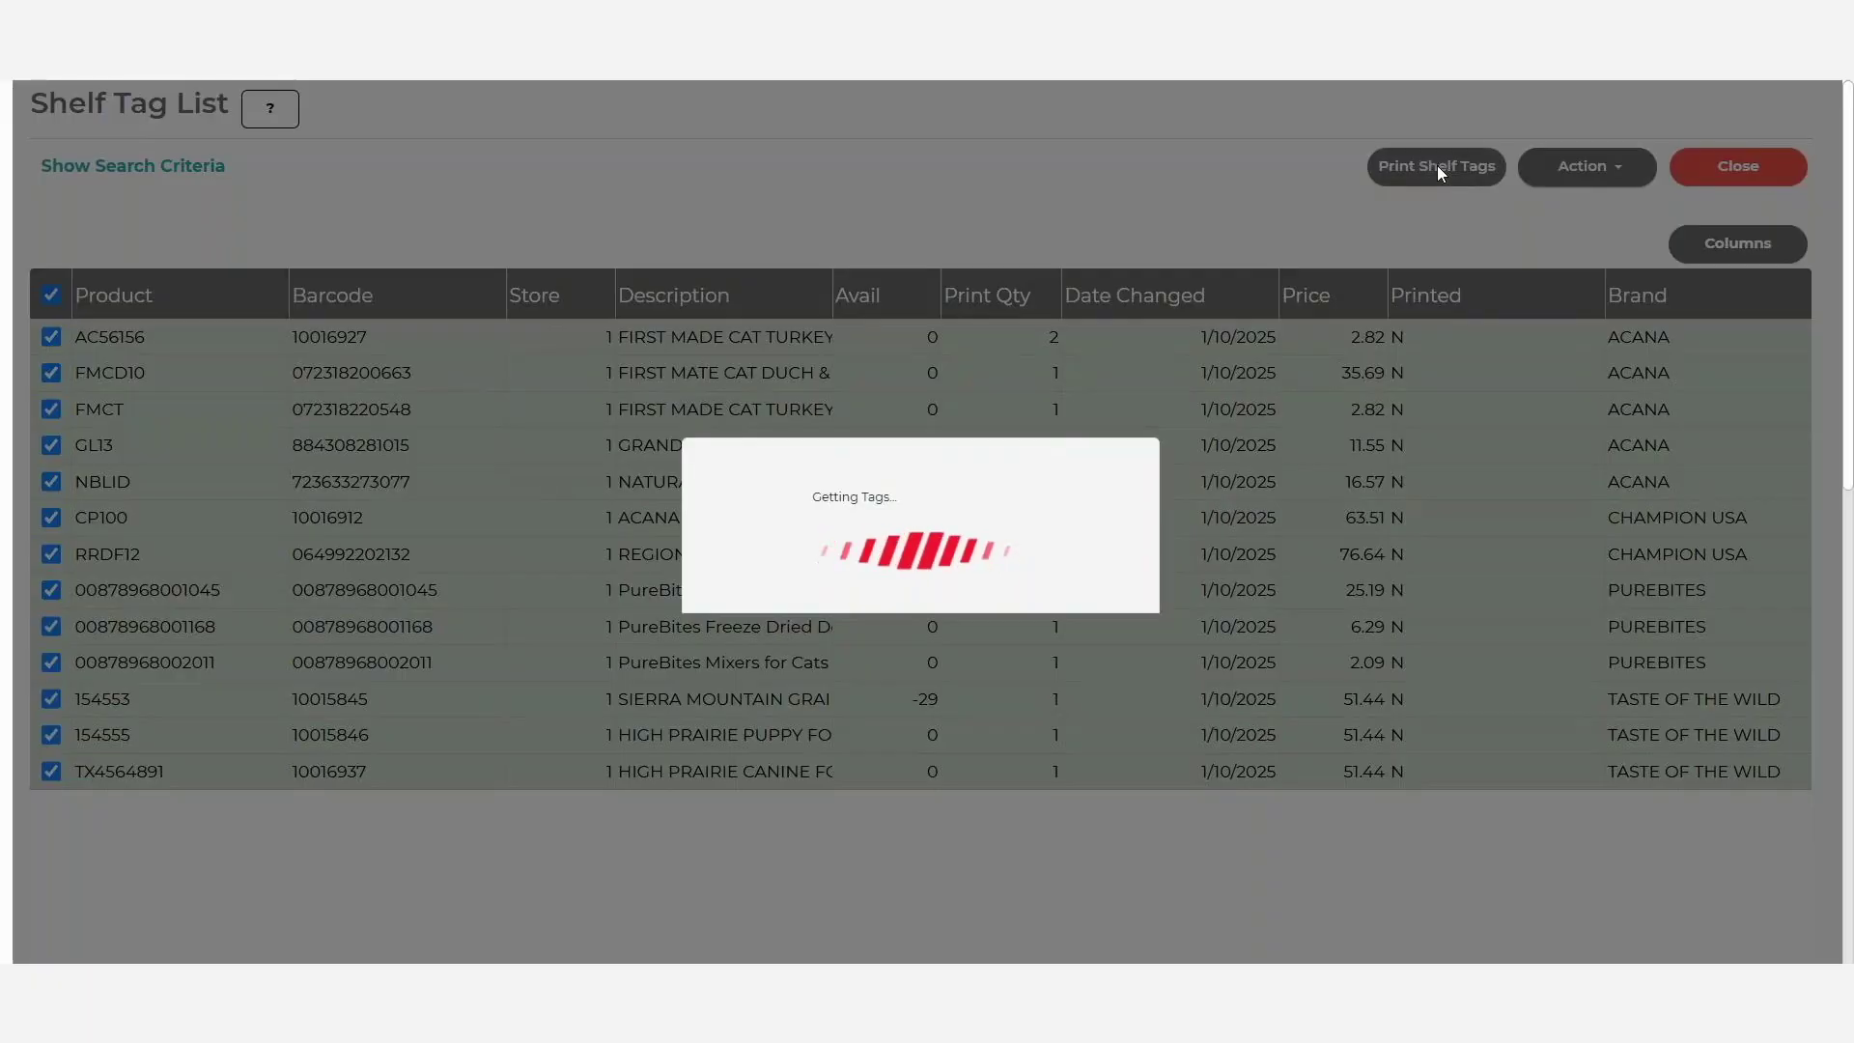
left_click(665, 566)
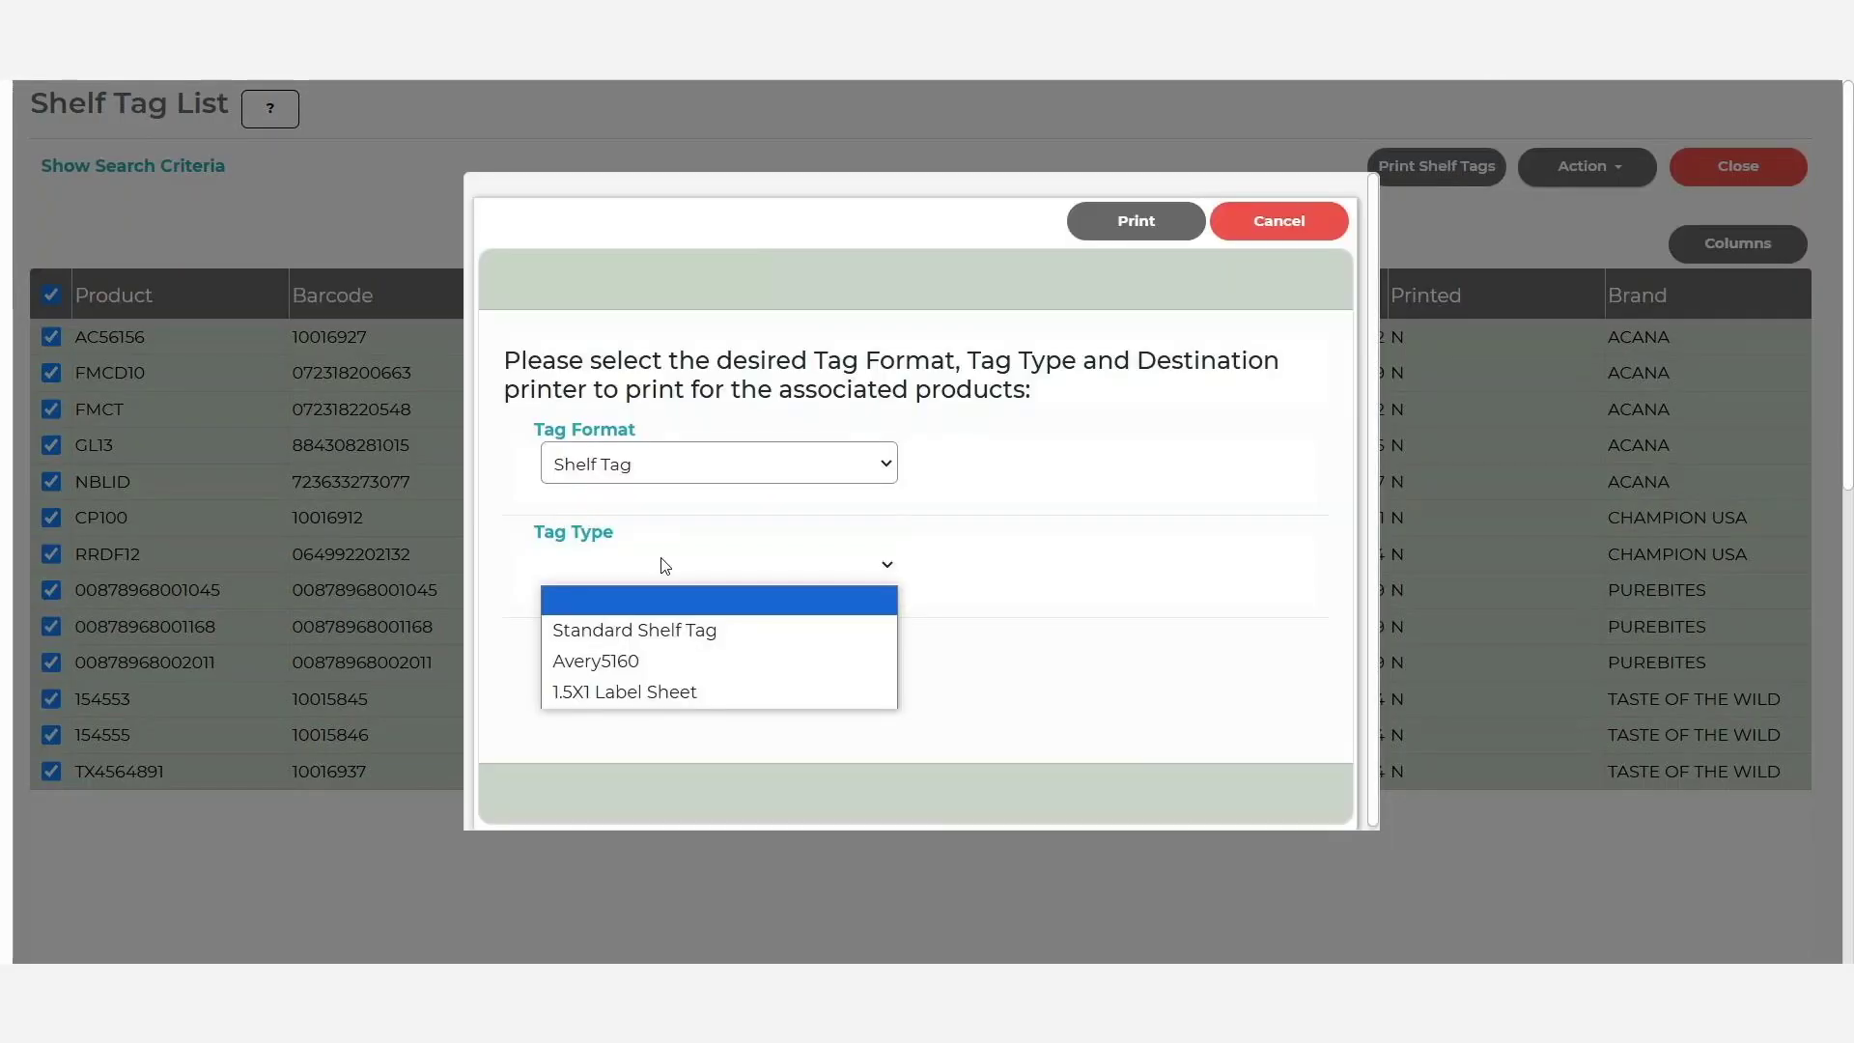
left_click(666, 661)
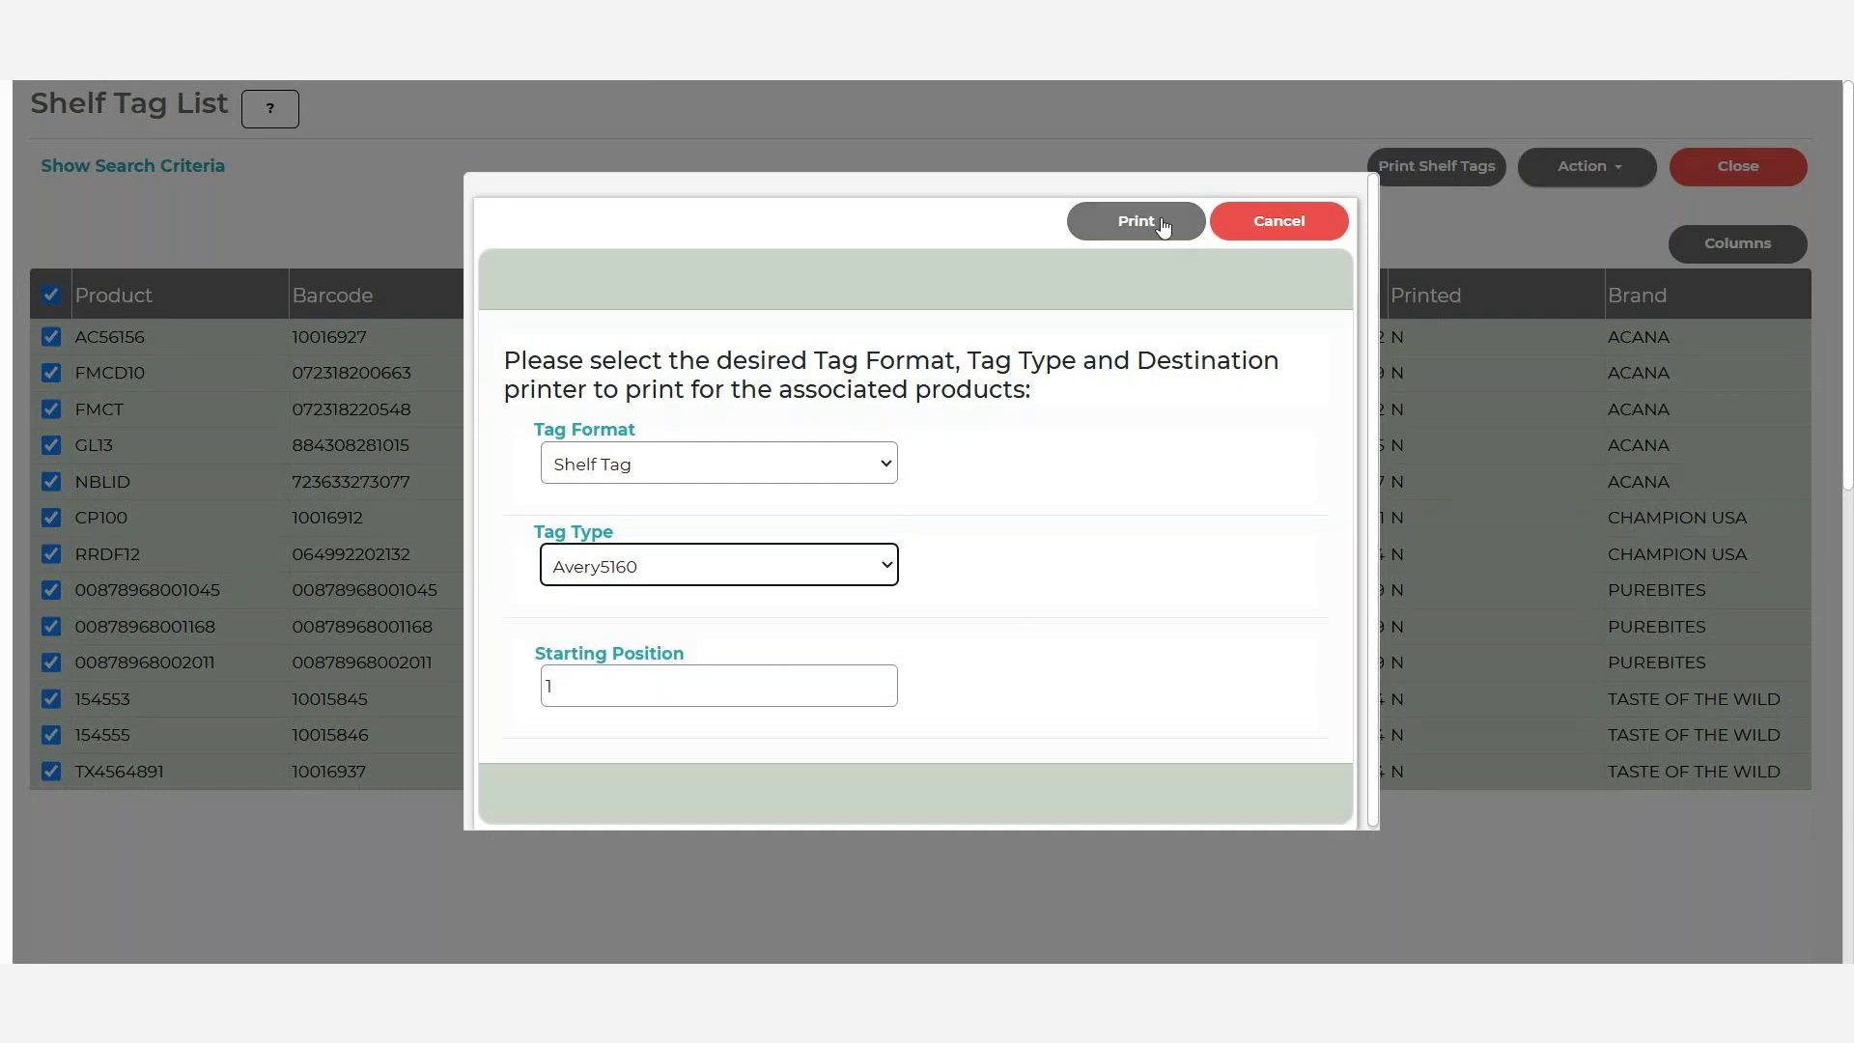
left_click(1147, 222)
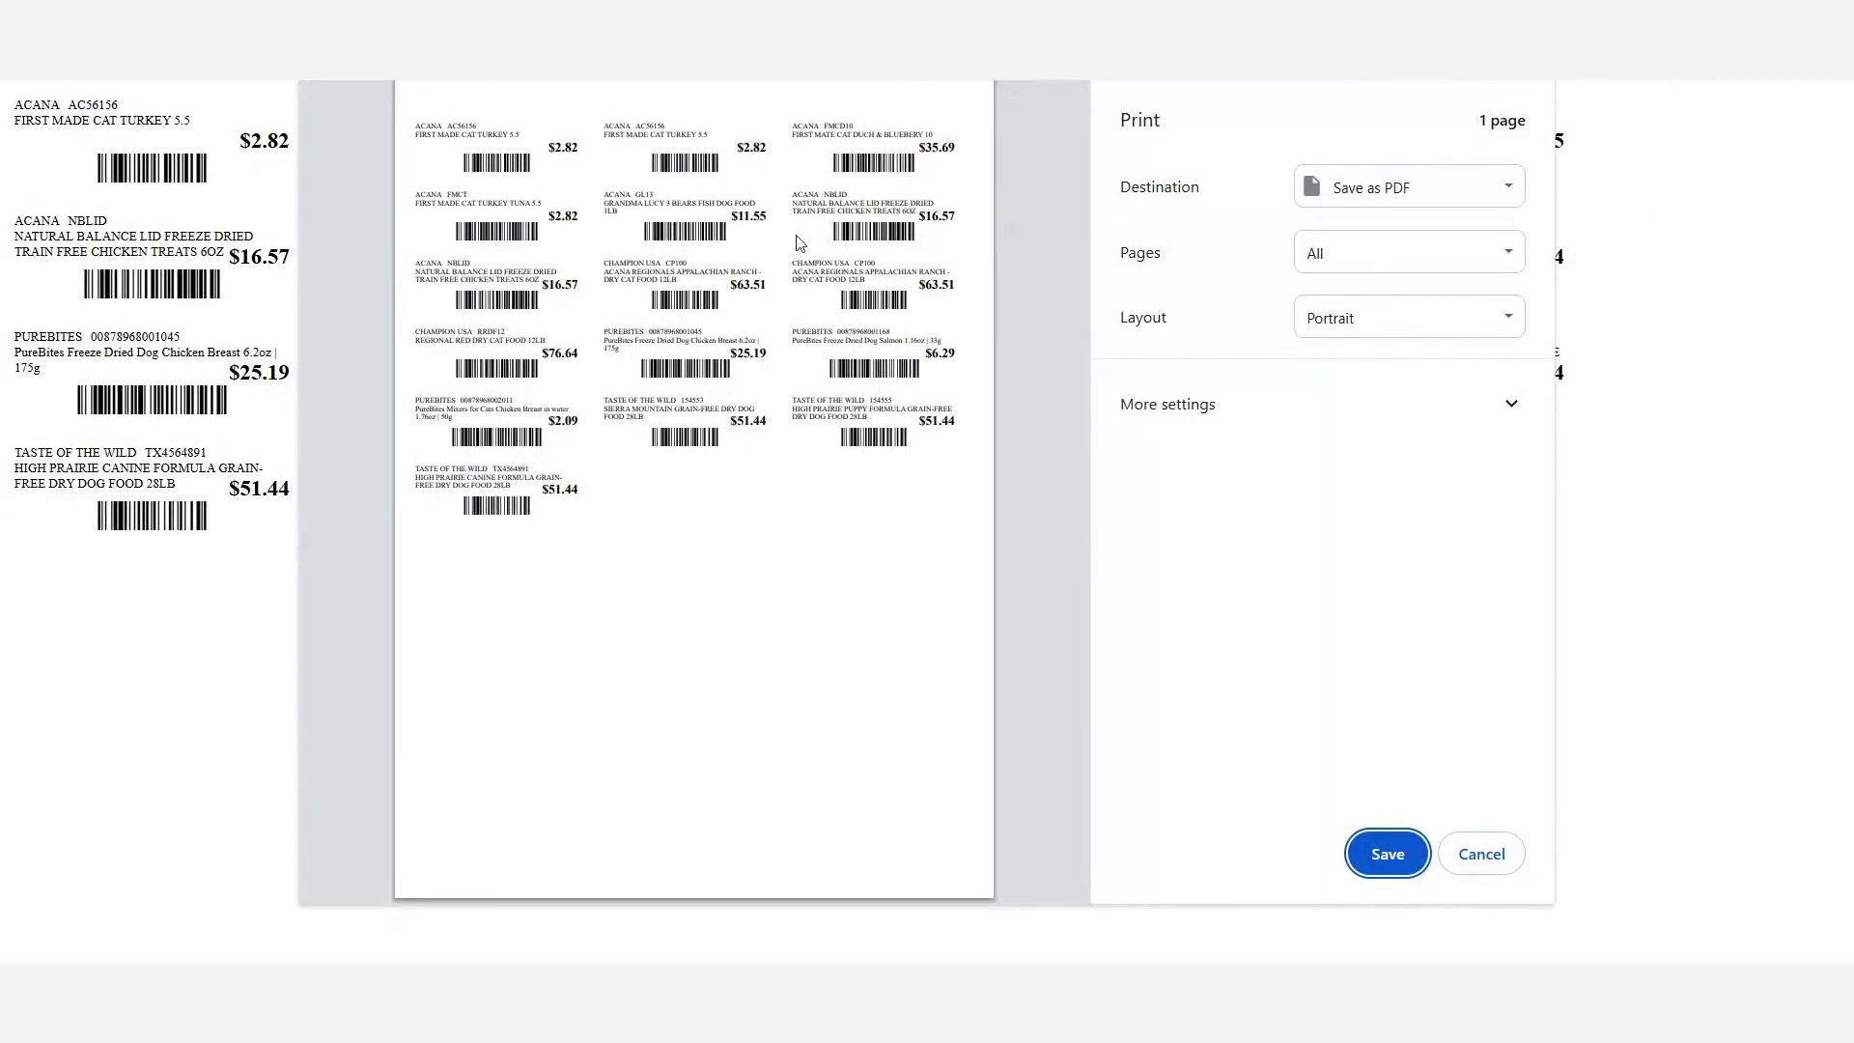
key("Escape")
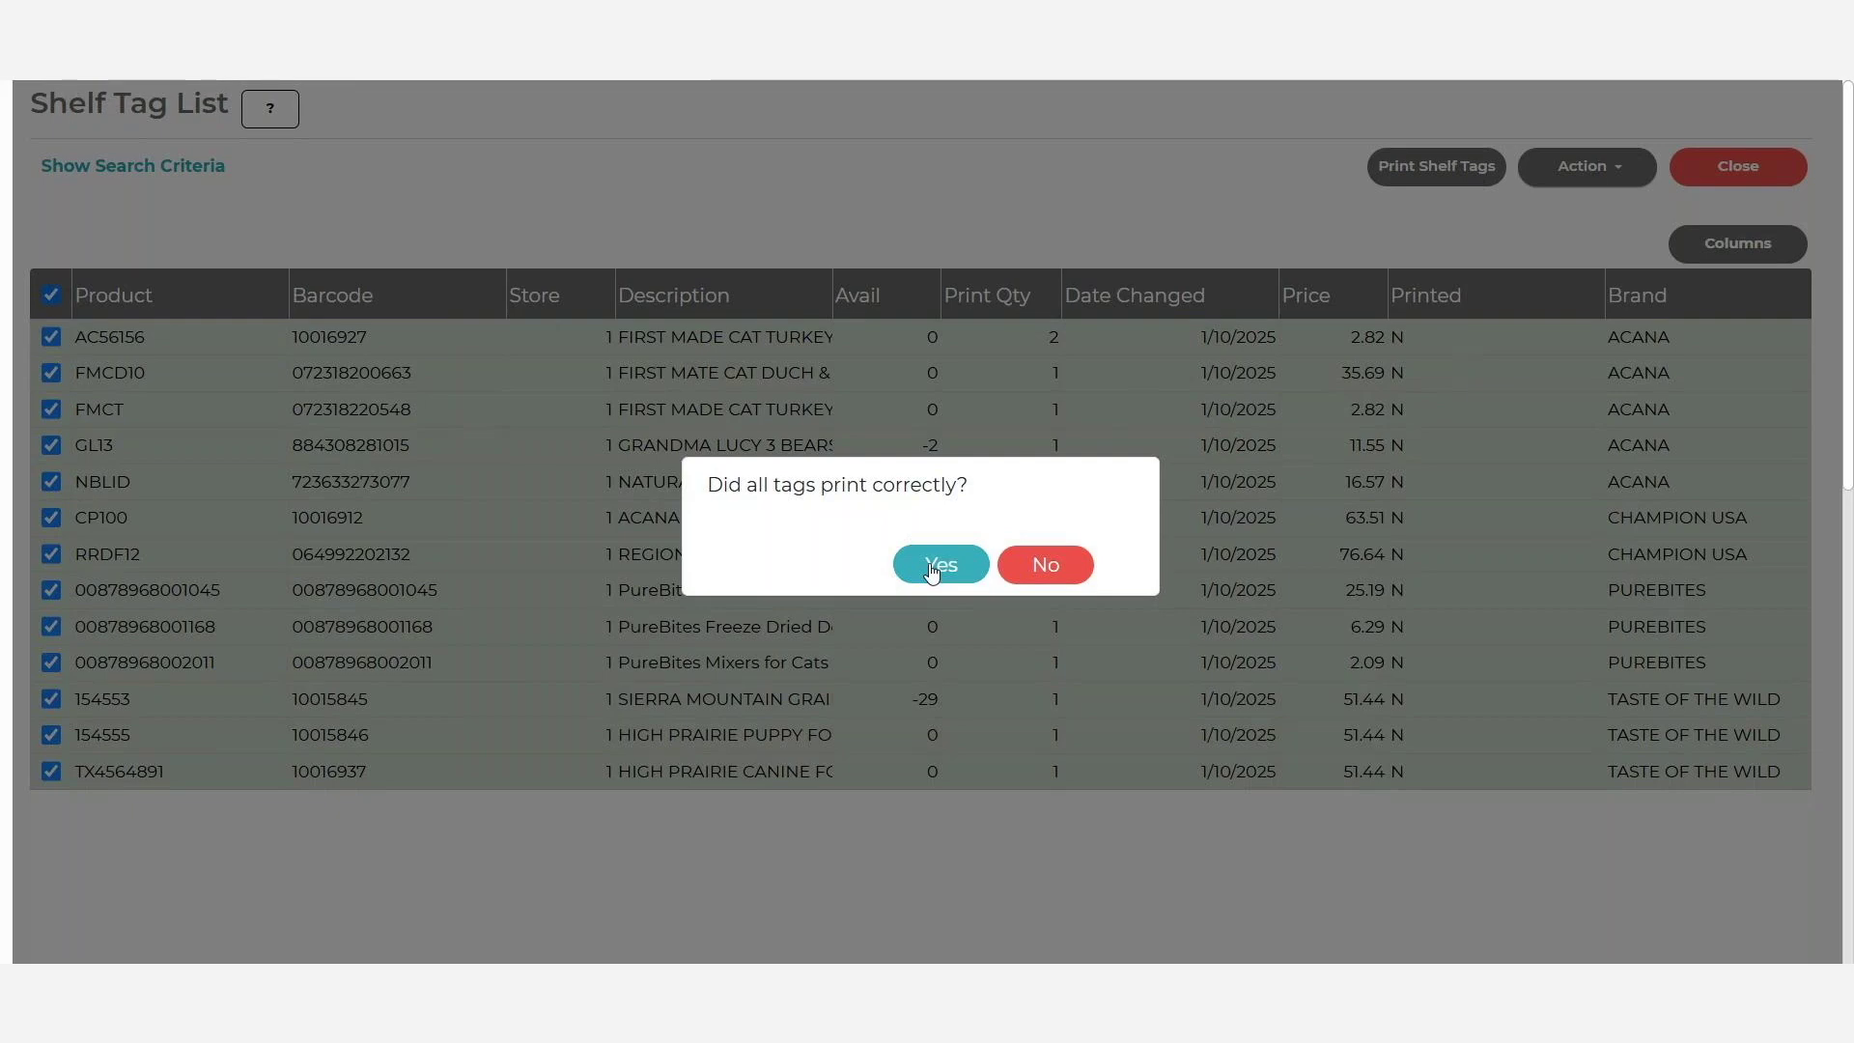
left_click(932, 569)
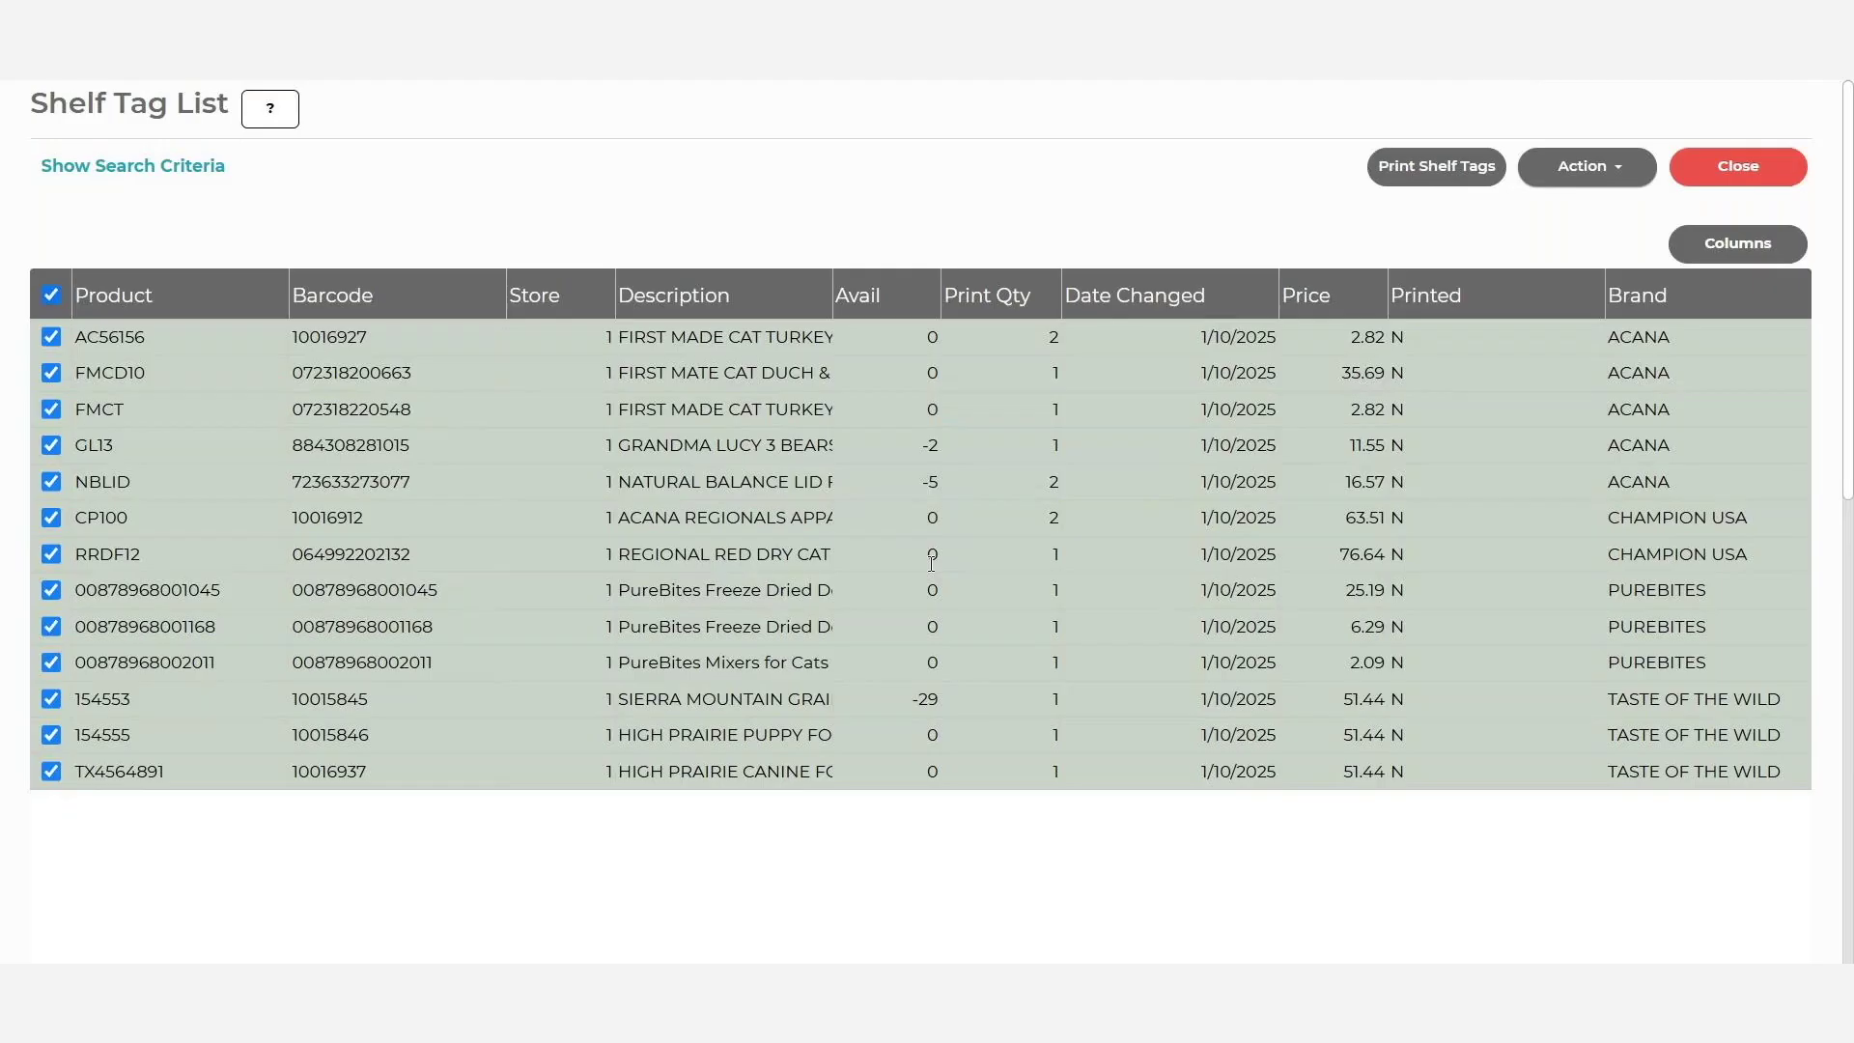
Search the shelf tag list again with the print status set to Printed.
left_click(152, 171)
left_click(398, 422)
left_click(405, 480)
scroll(618, 579, "down", 3)
left_click(836, 733)
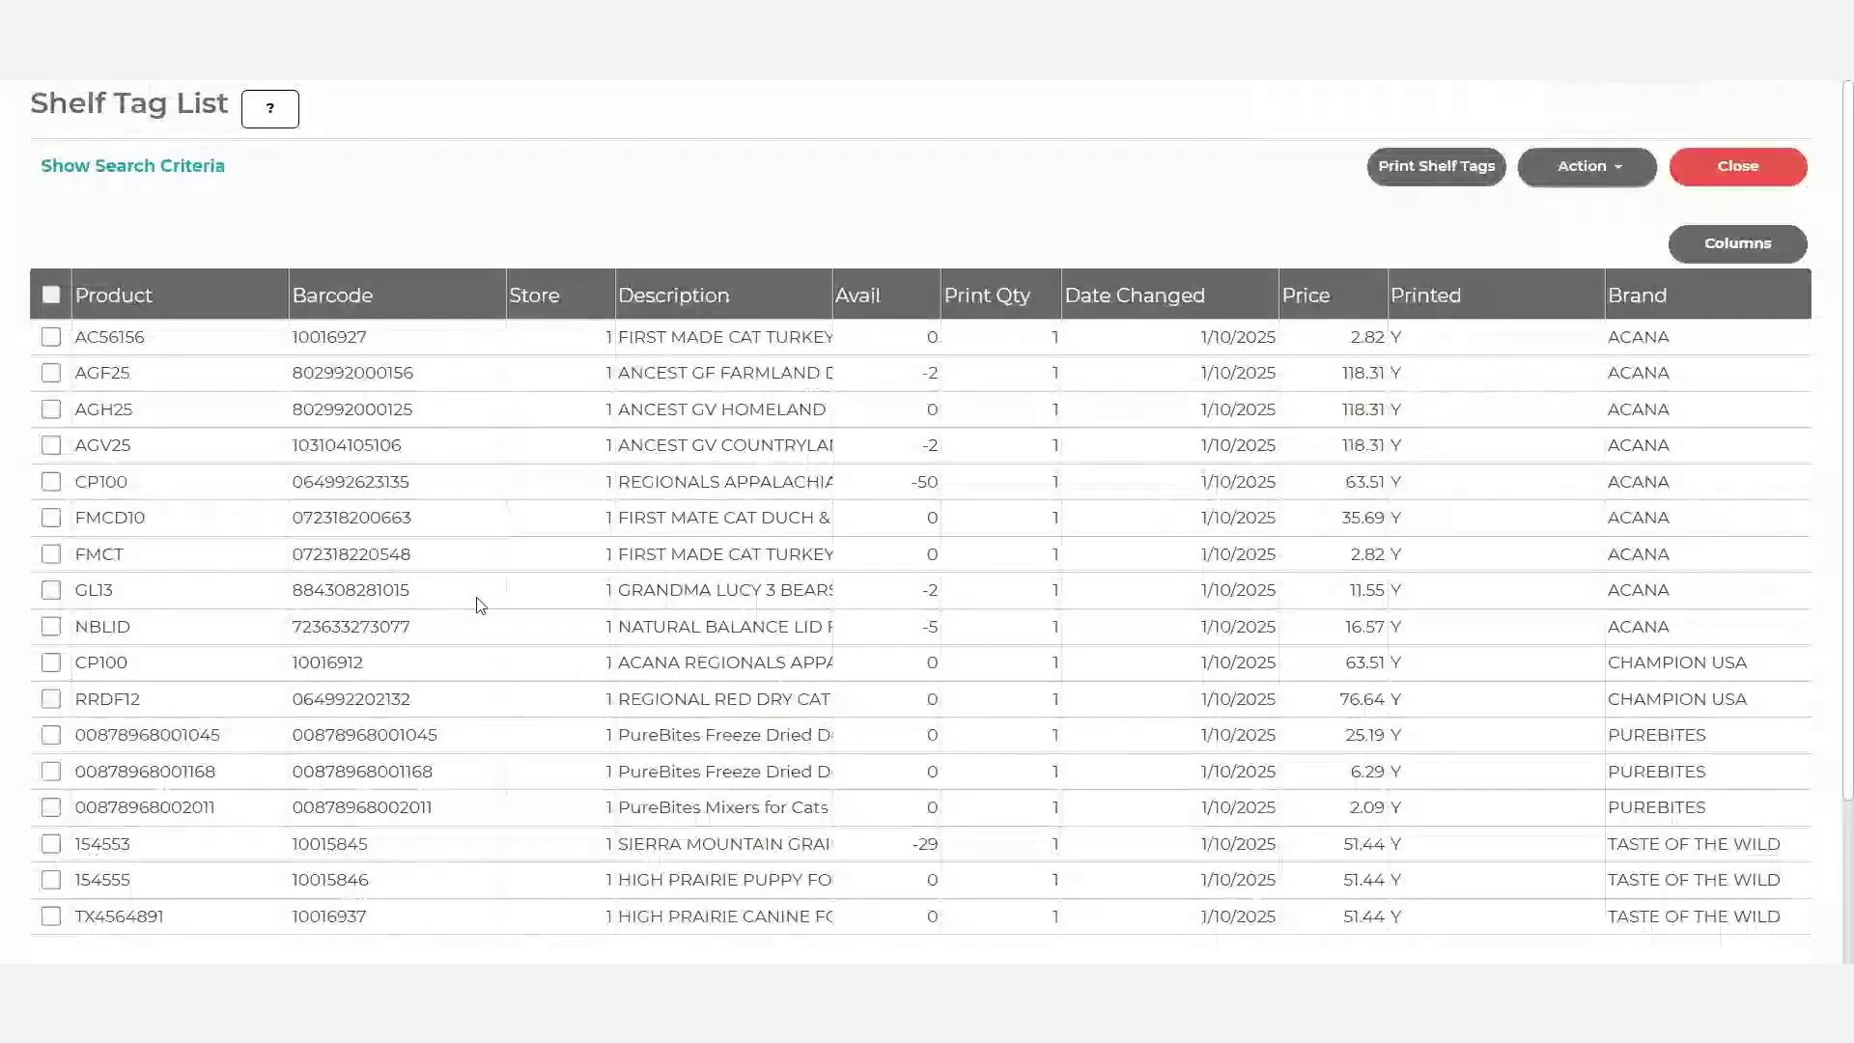
left_click(1467, 448)
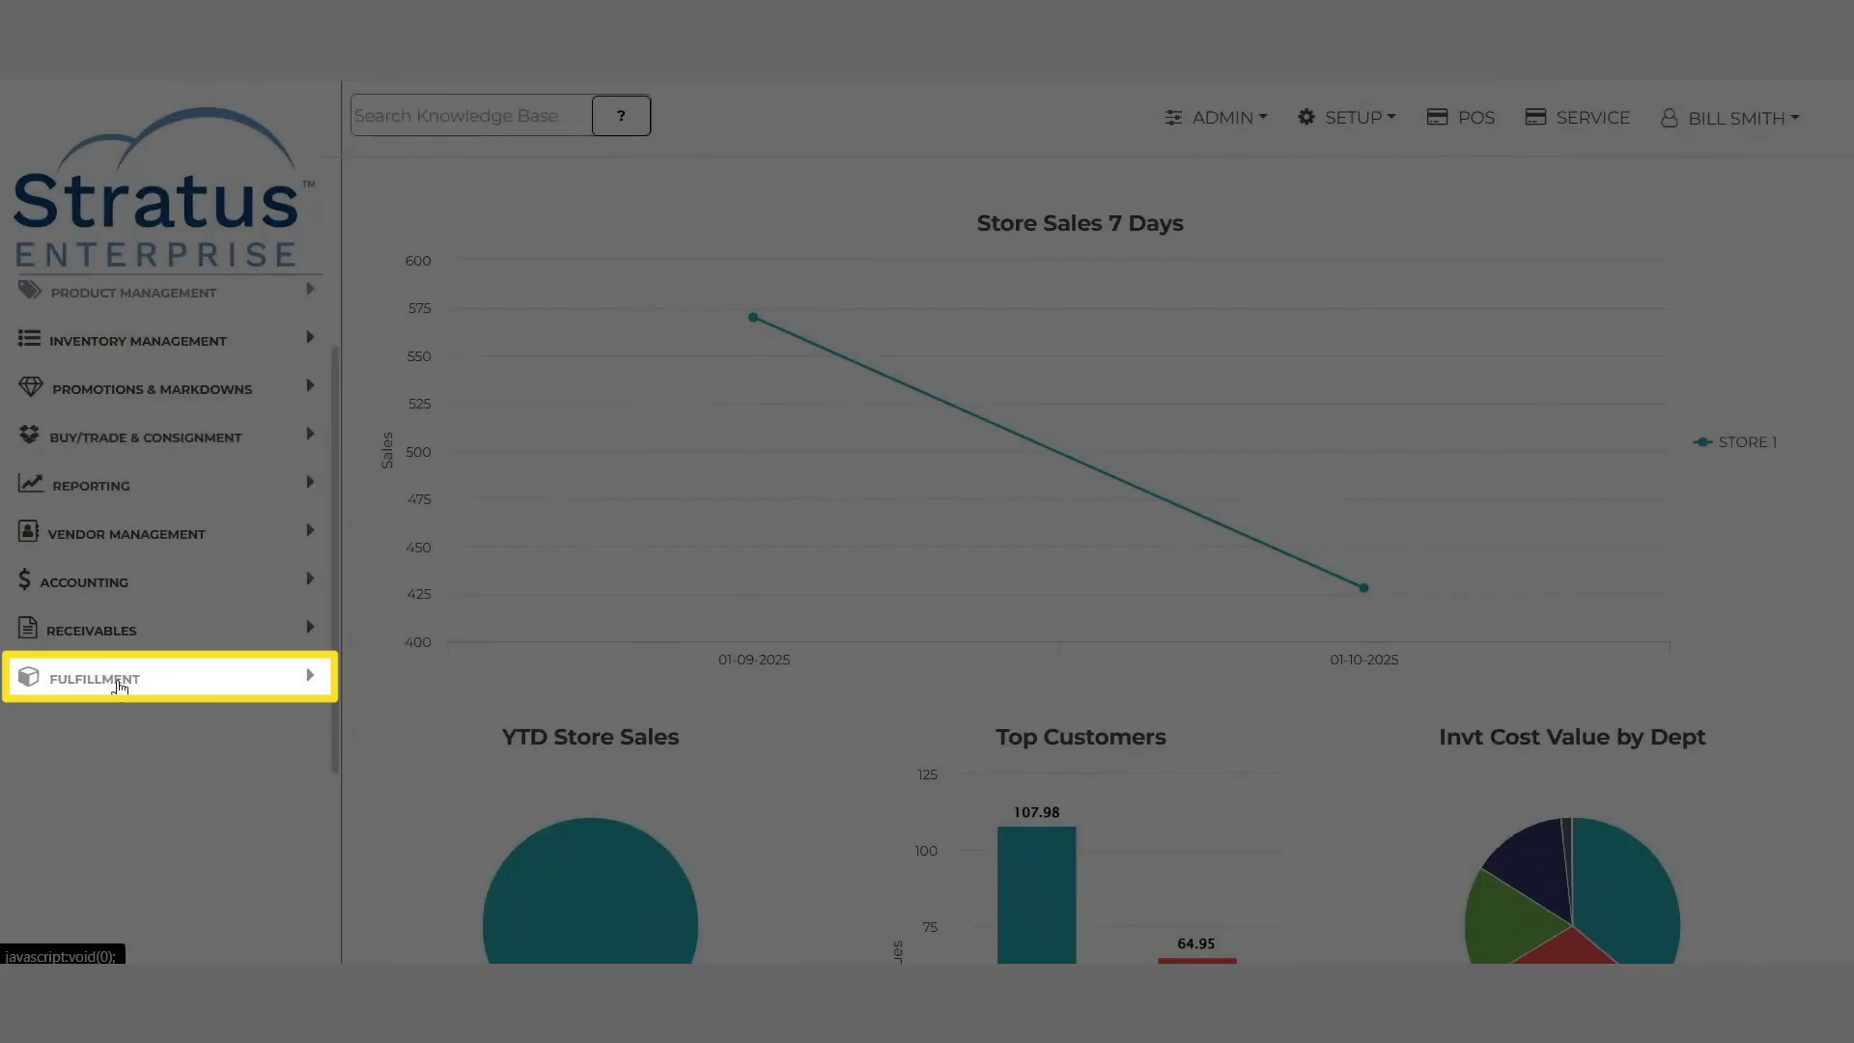
Open Ship Customer Orders in Fulfillment and search for the customer order by its receipt number.
left_click(117, 680)
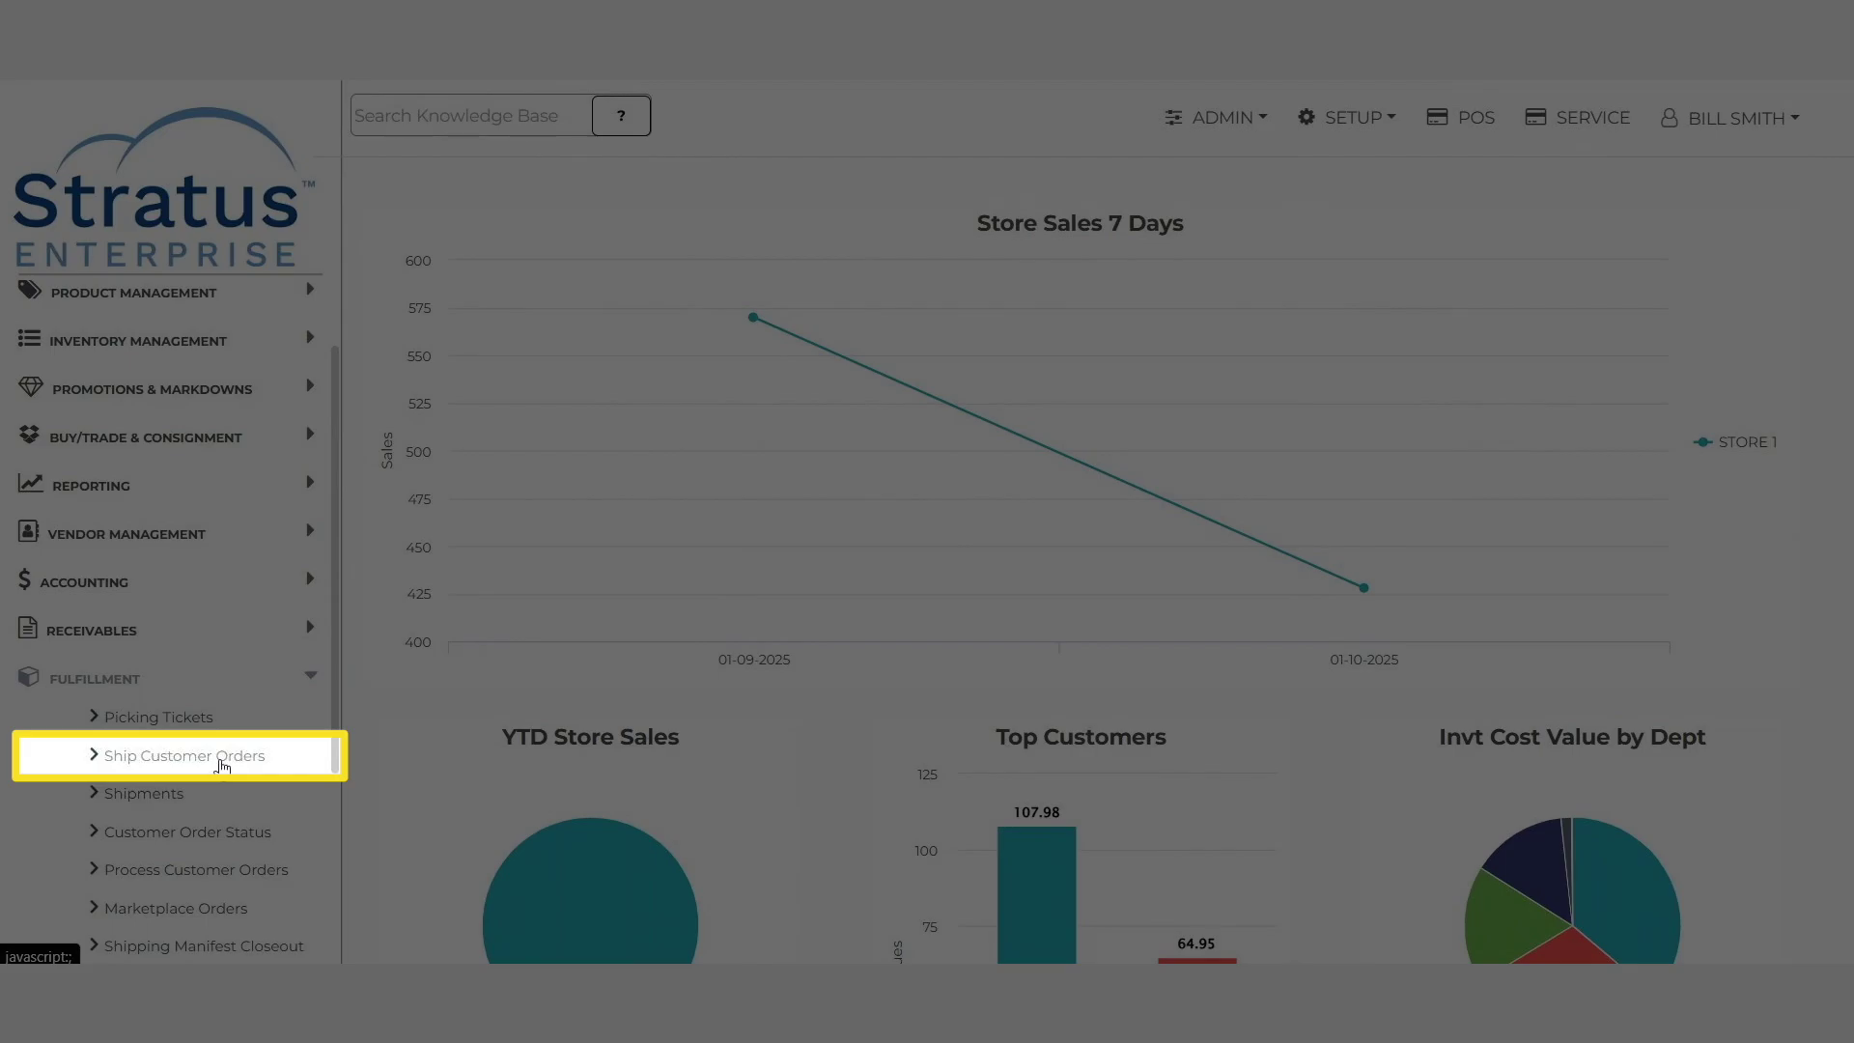
left_click(221, 765)
type("9756")
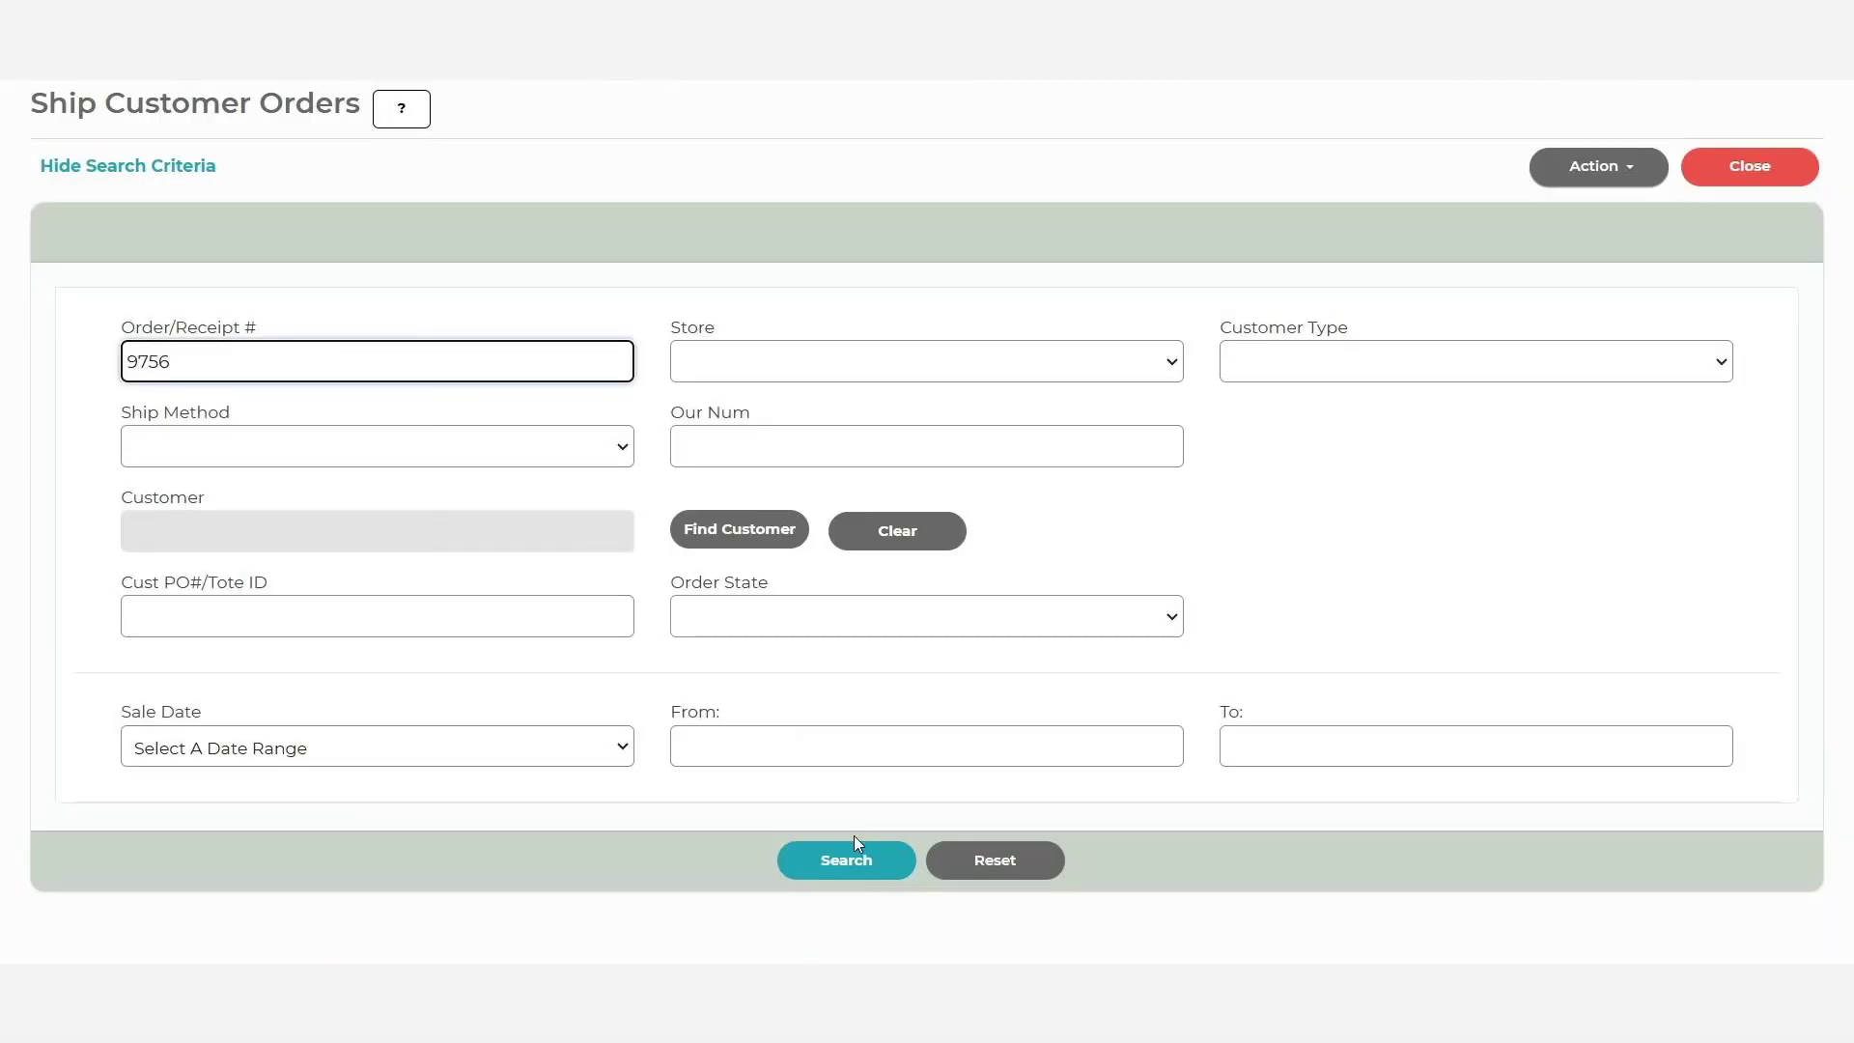
left_click(854, 858)
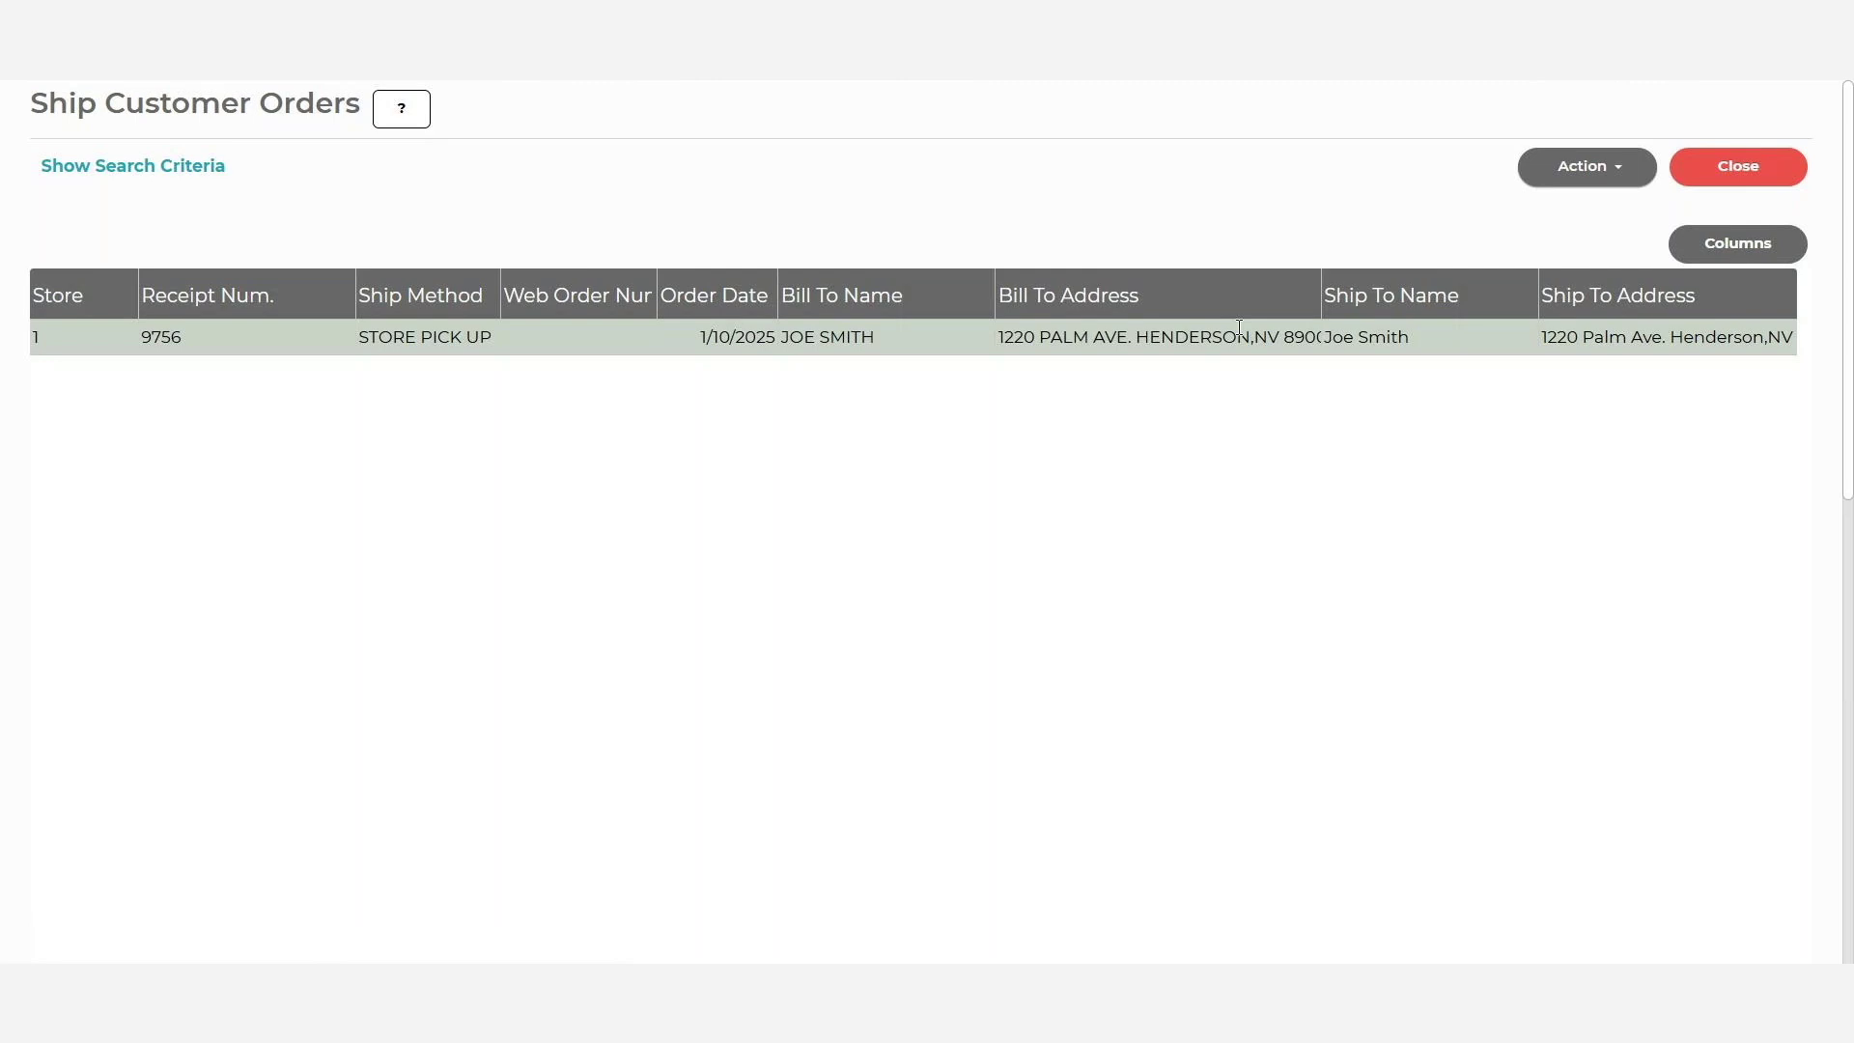
Run Do Shipping on the found order, finish its shipping form, and repeat the receipt number search.
left_click(1587, 168)
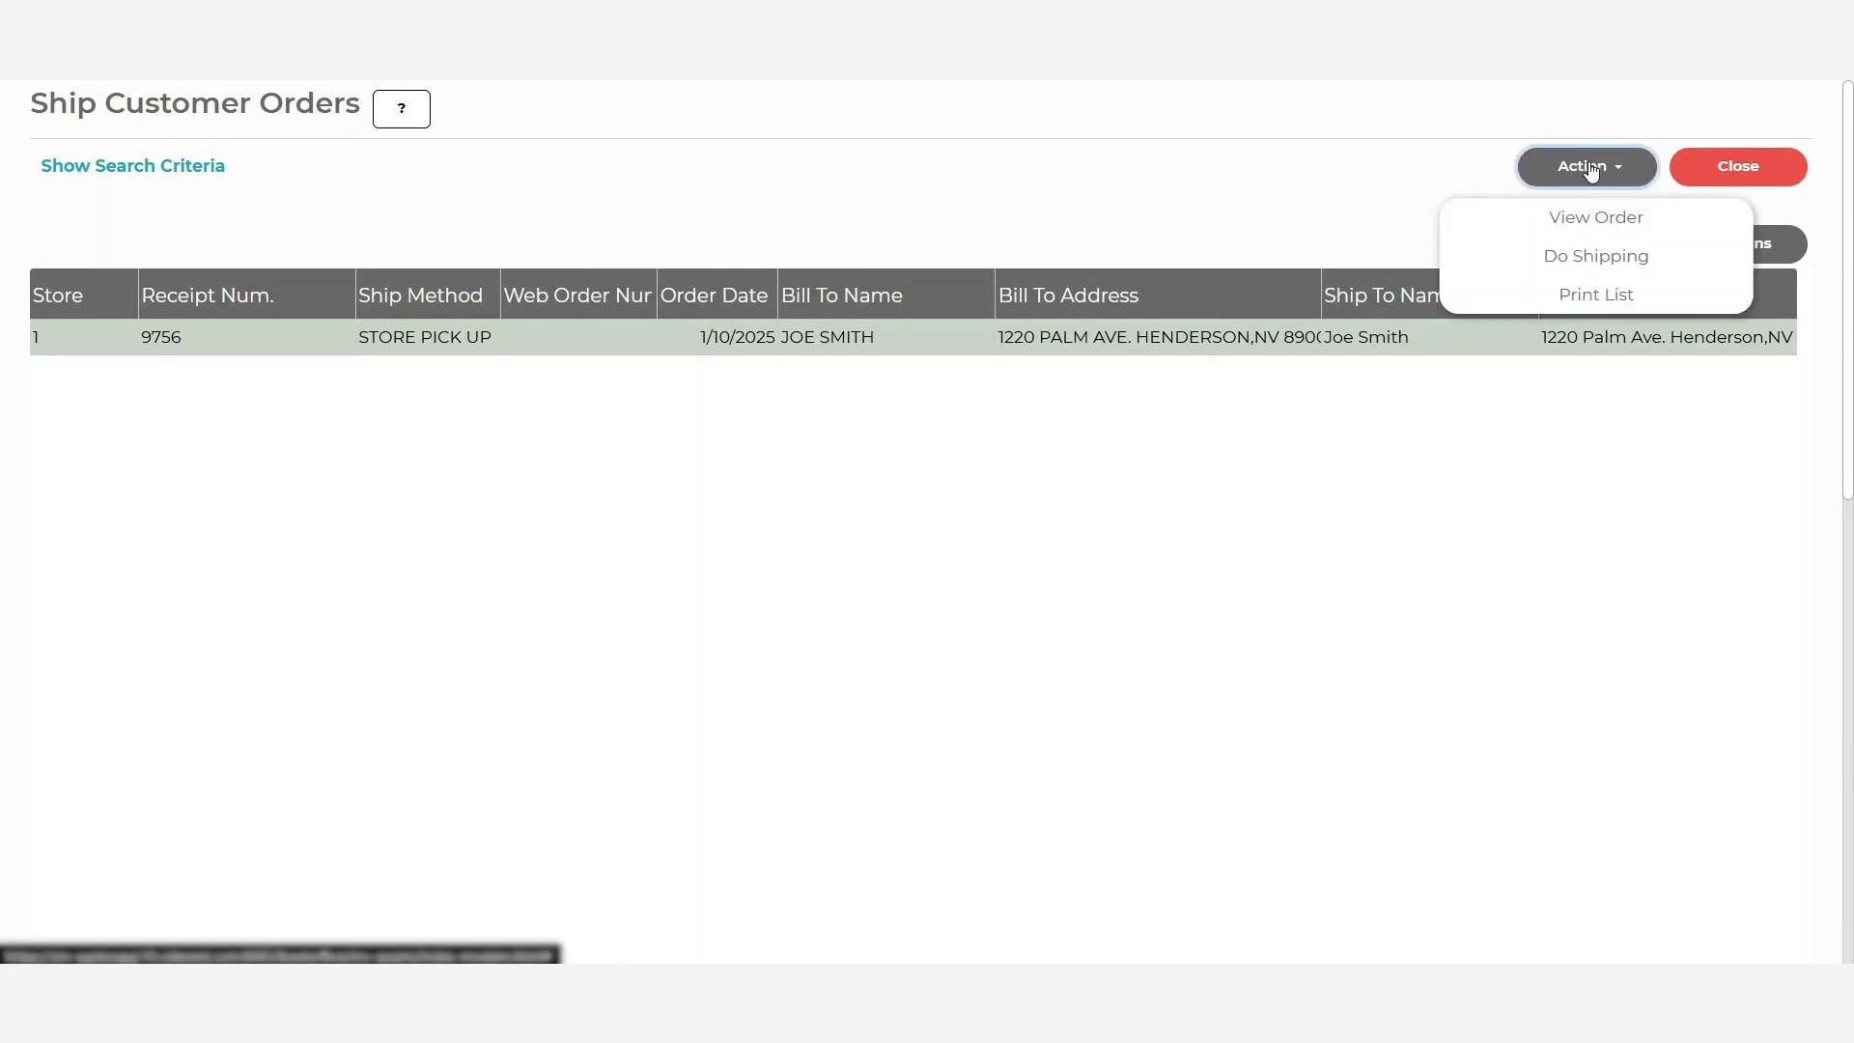
left_click(1596, 256)
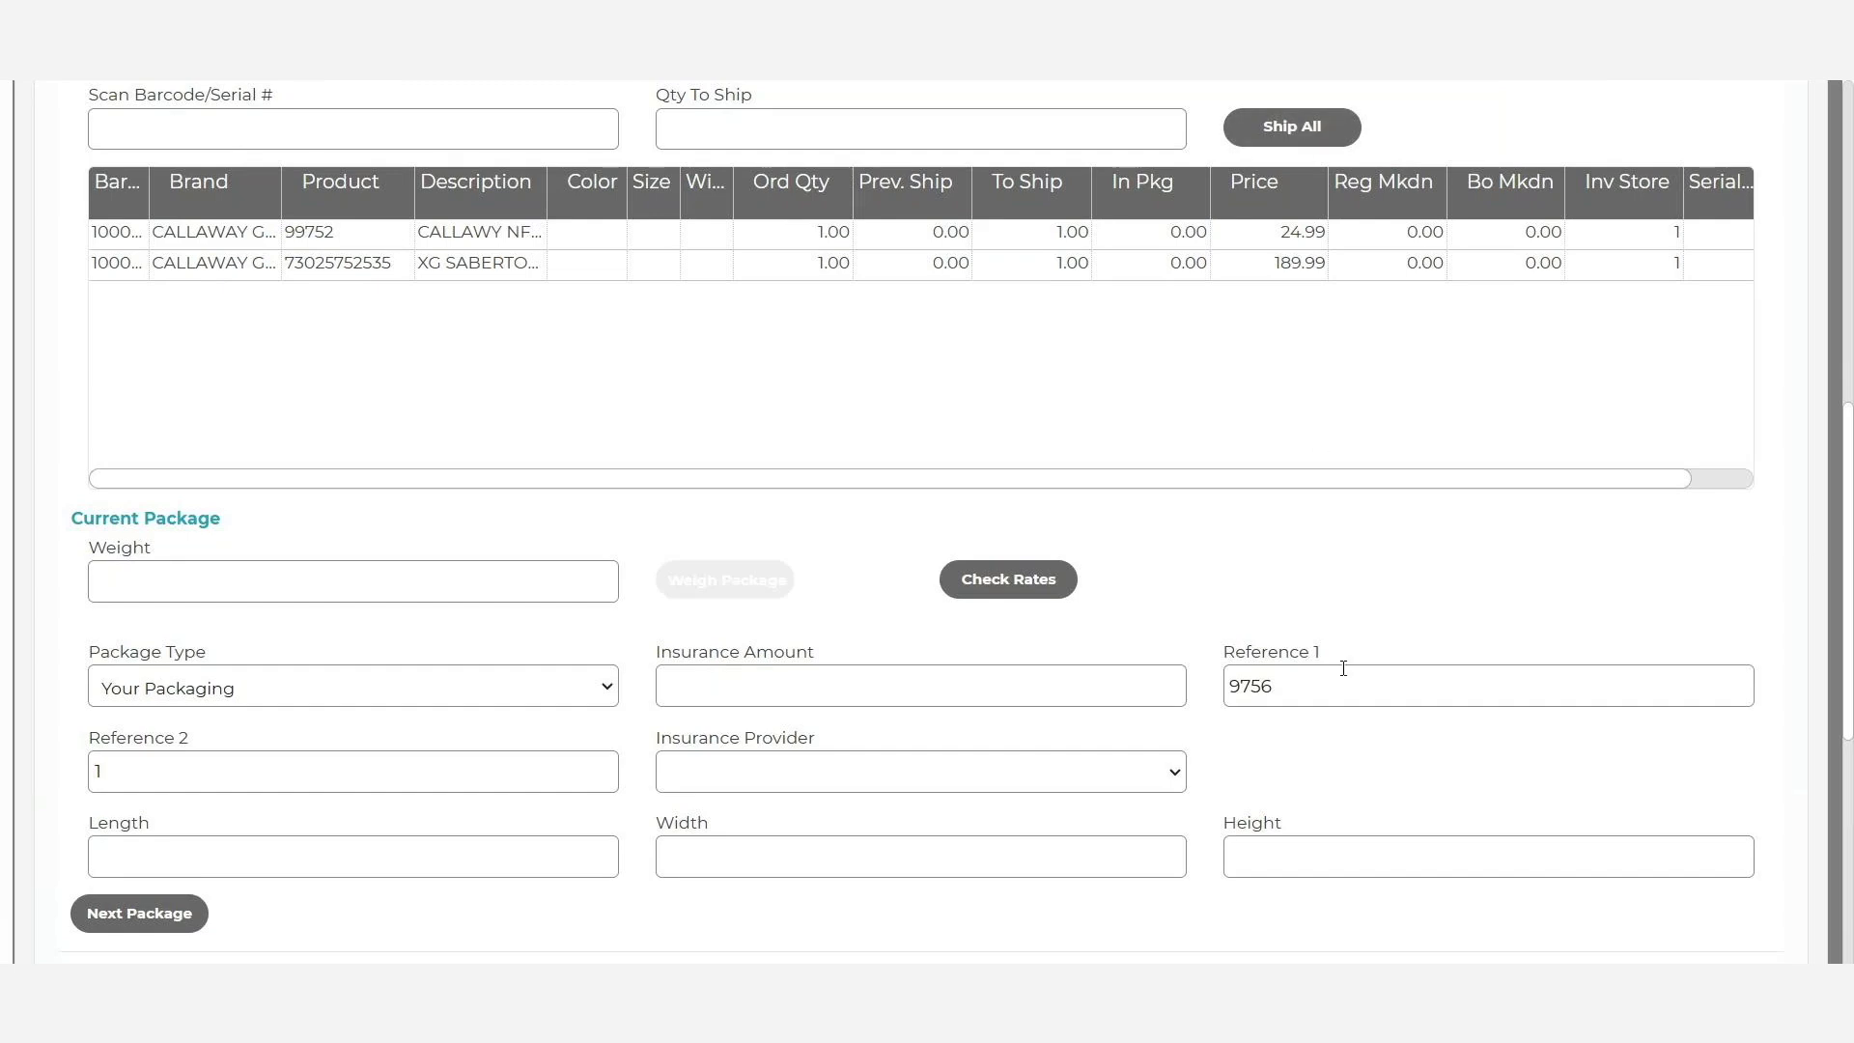
scroll(1343, 670, "down", 2)
scroll(1343, 670, "down", 5)
left_click(1574, 937)
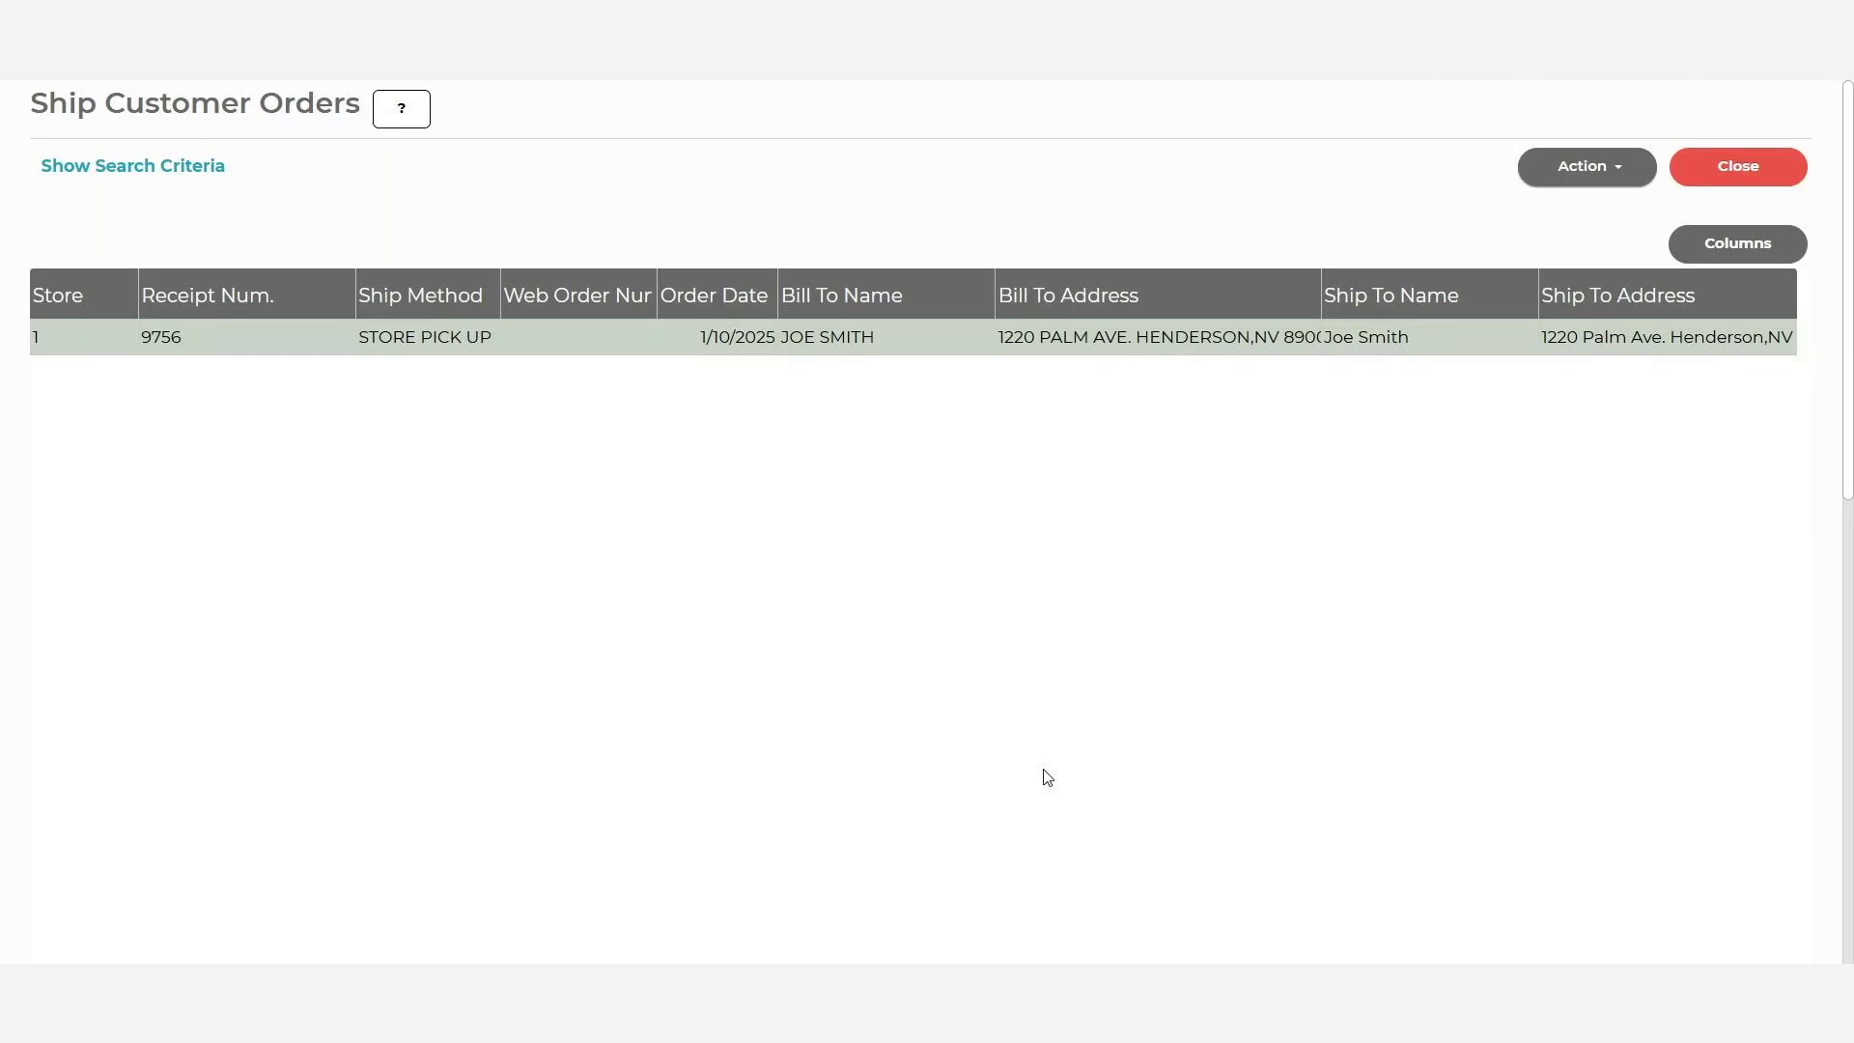
left_click(189, 170)
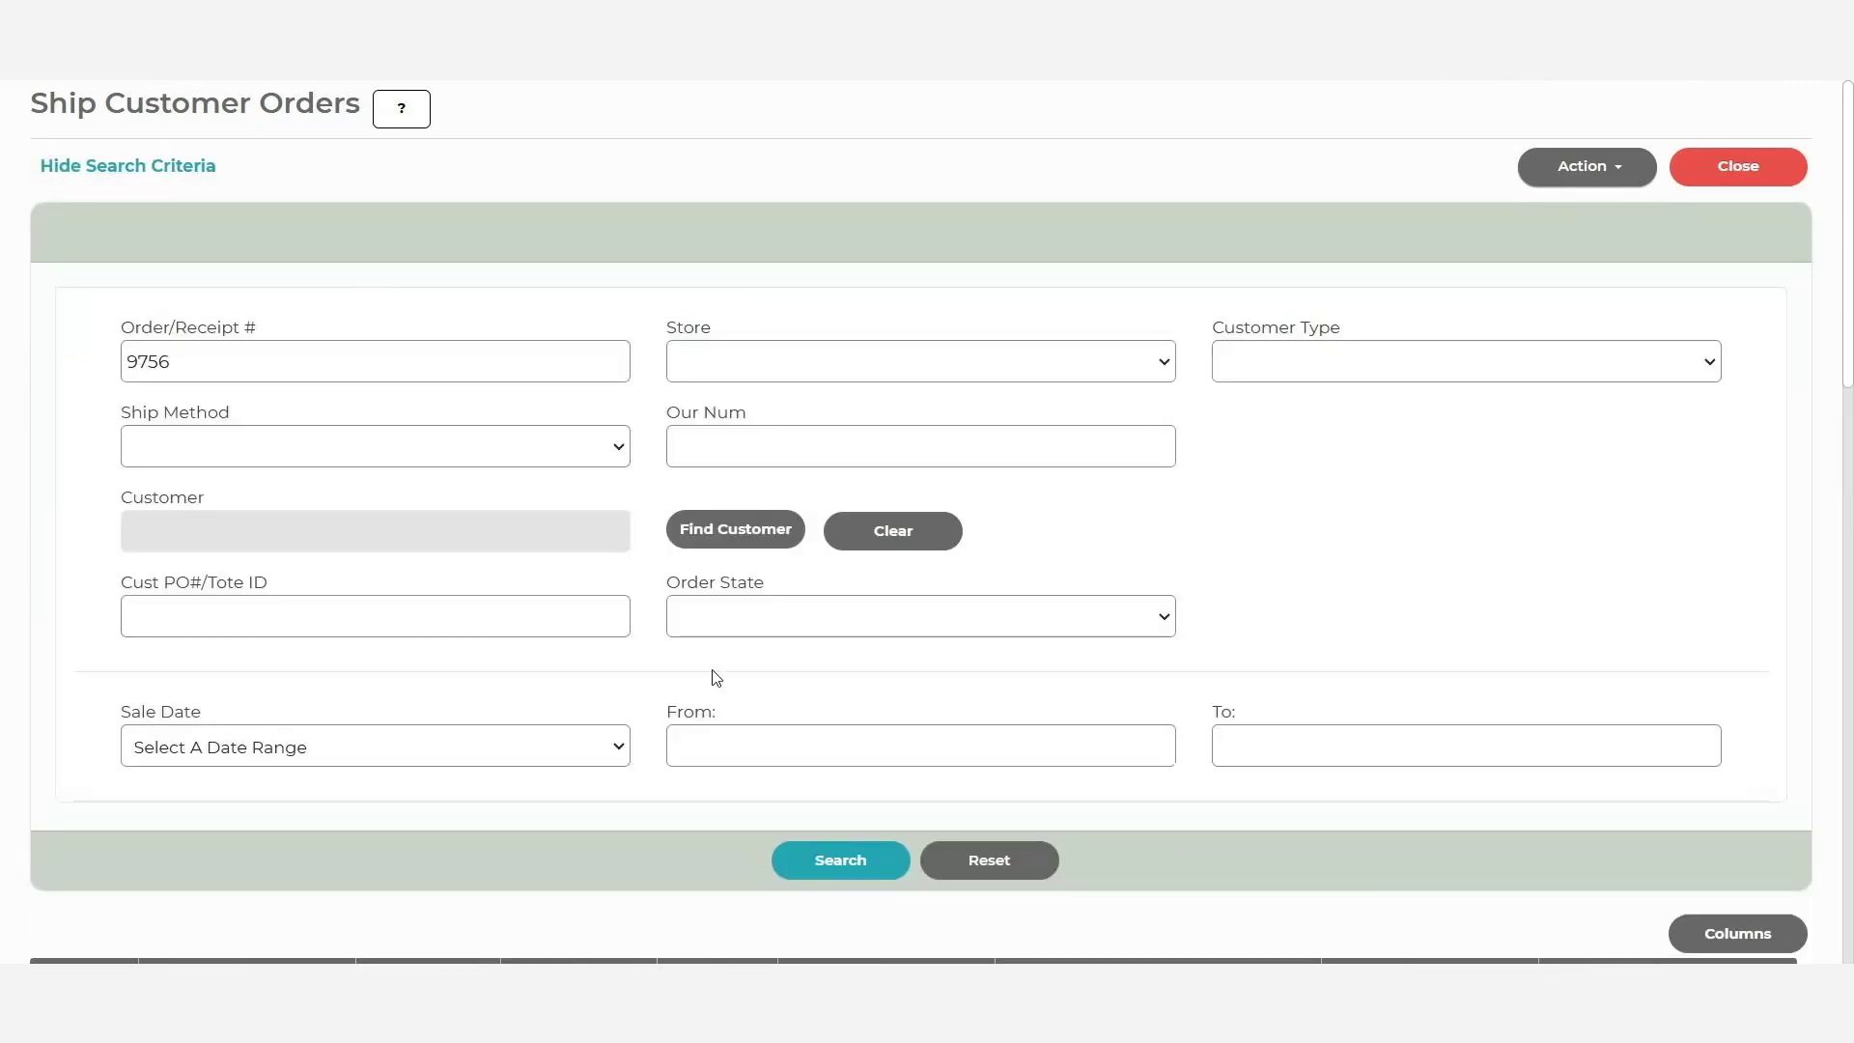
left_click(847, 868)
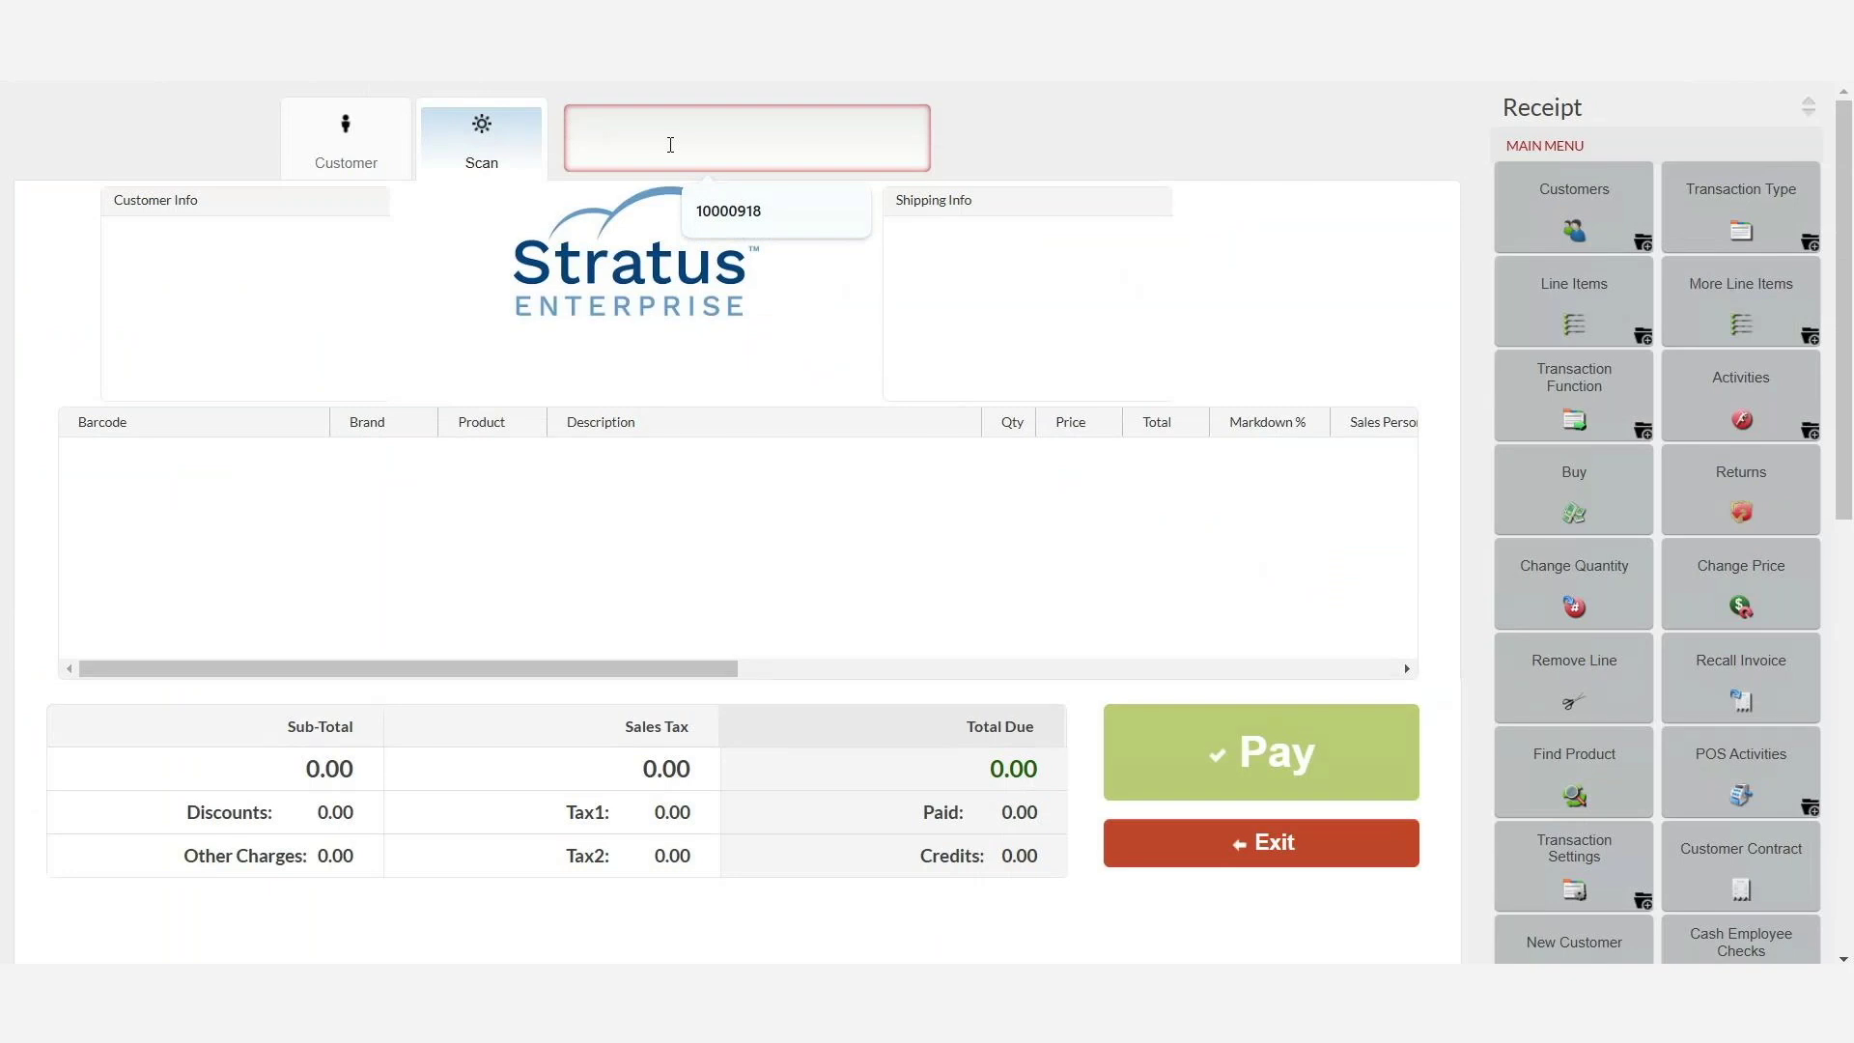
Scan barcode 10004310 into the point-of-sale receipt.
type("10004310")
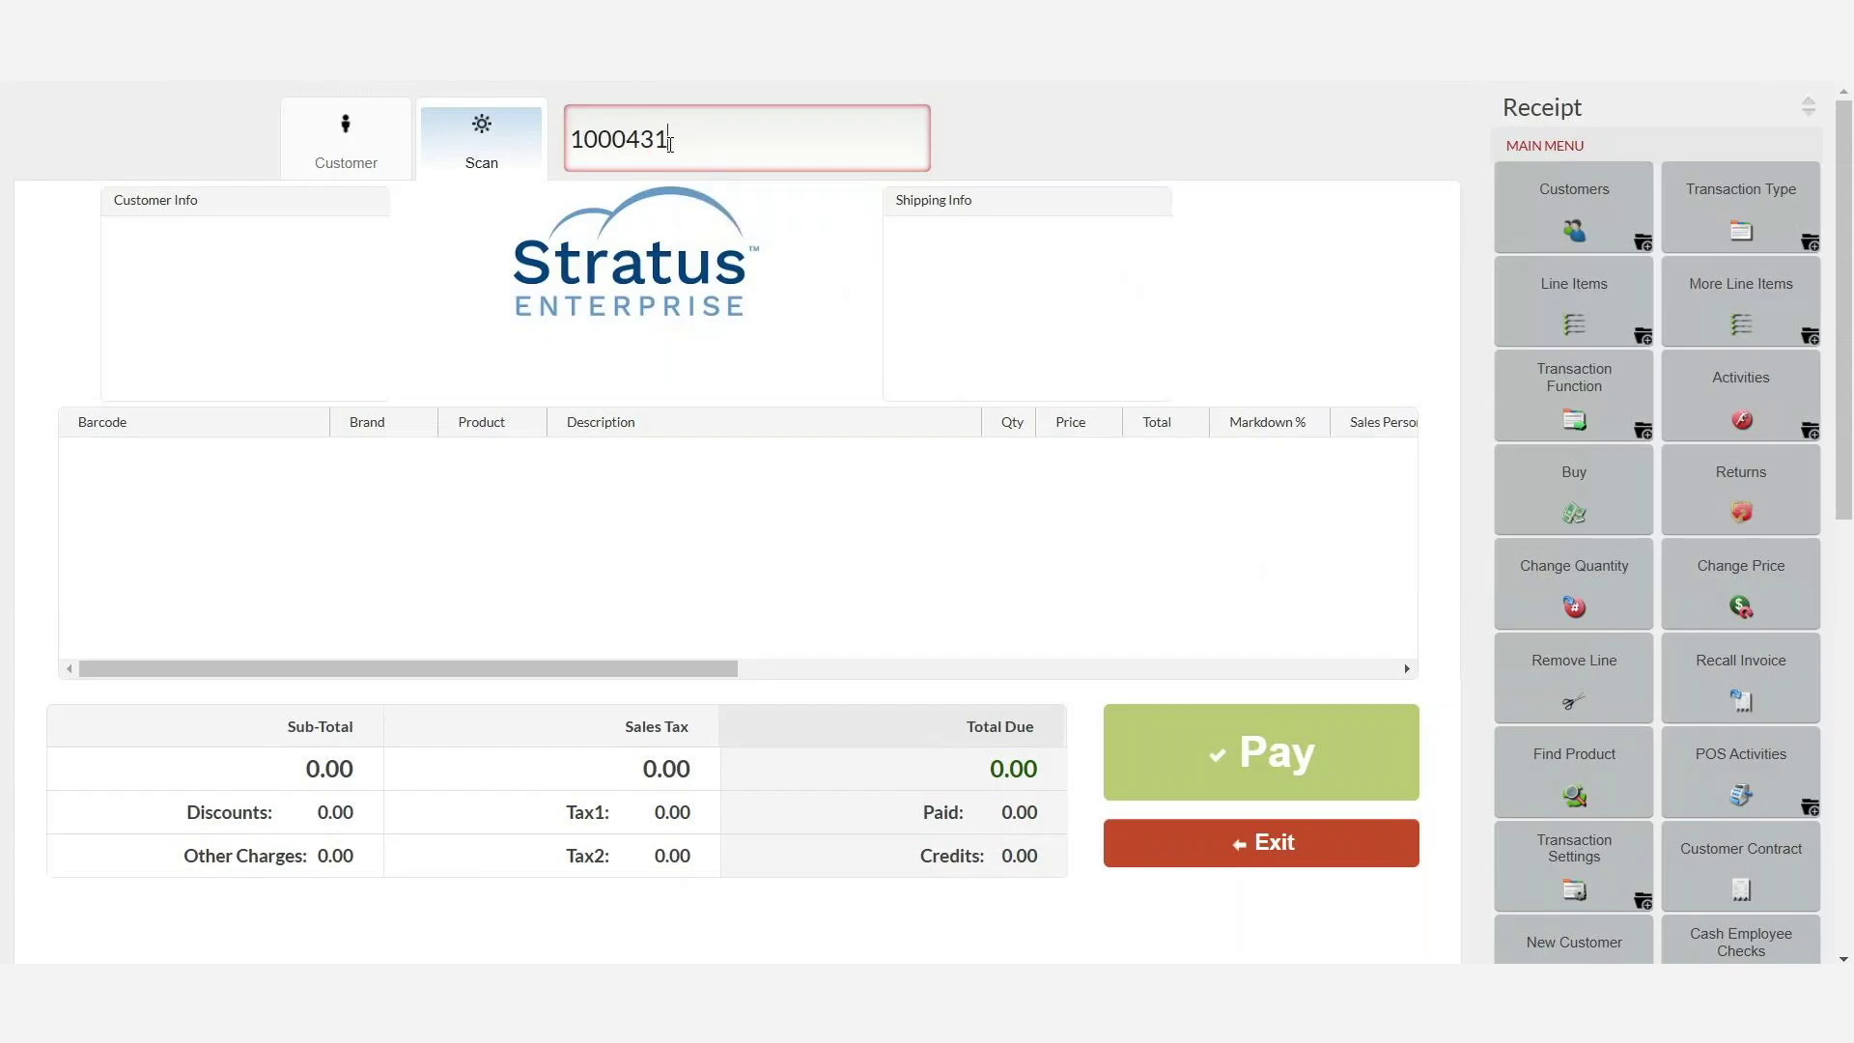
key("Return")
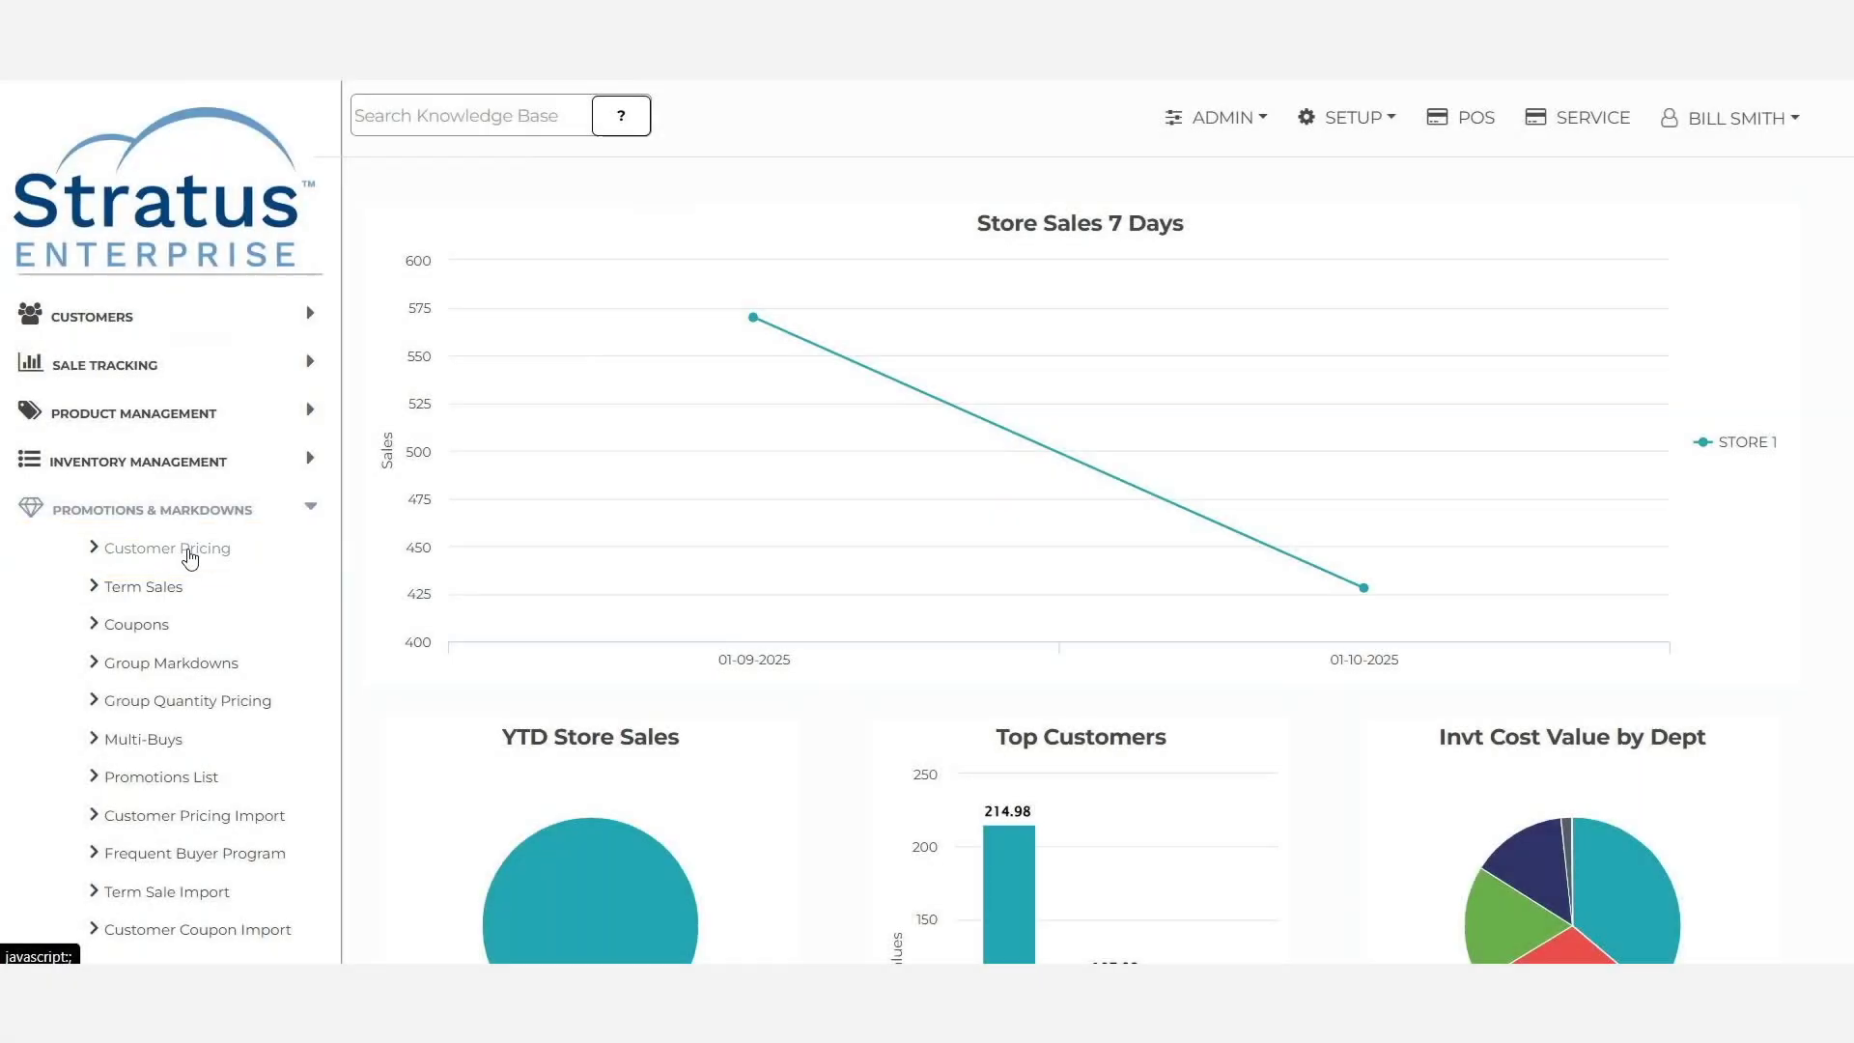
Open Customer Pricing under Promotions & Markdowns and search for the EMPLOYEE price code.
left_click(205, 550)
left_click(414, 371)
left_click(386, 514)
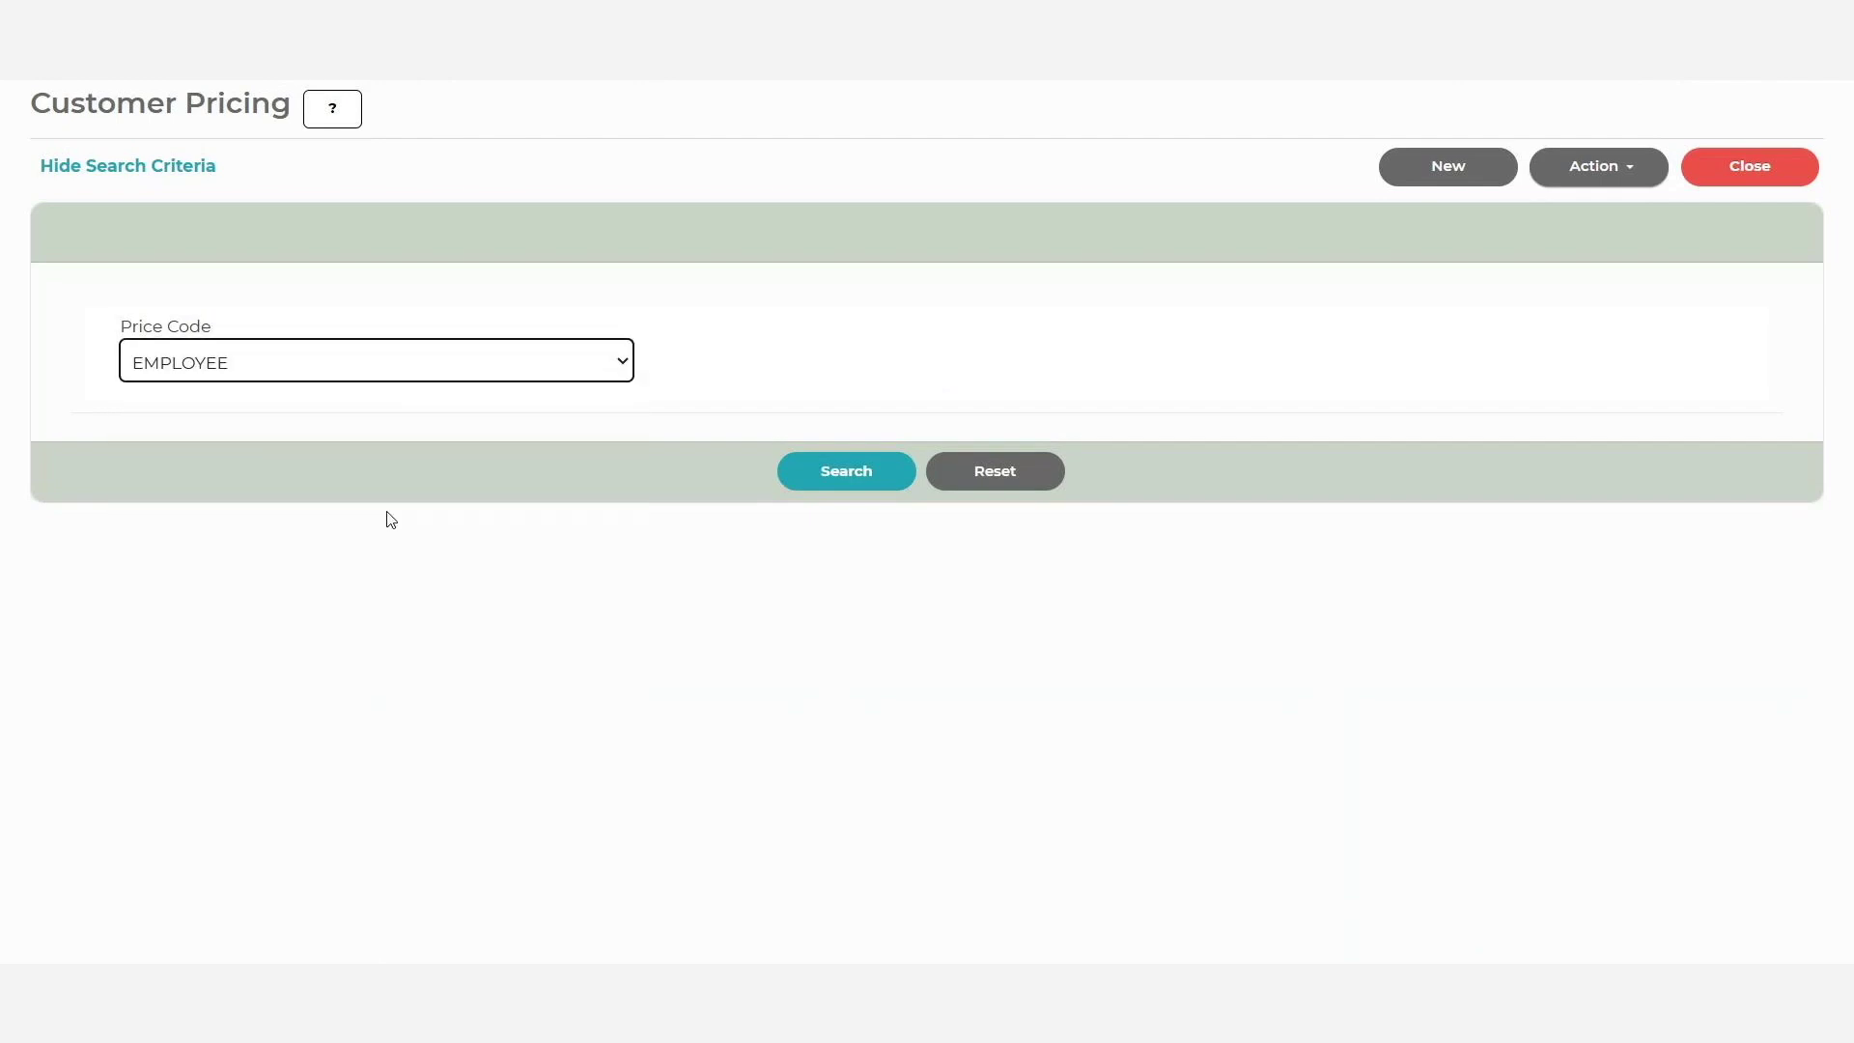
left_click(828, 472)
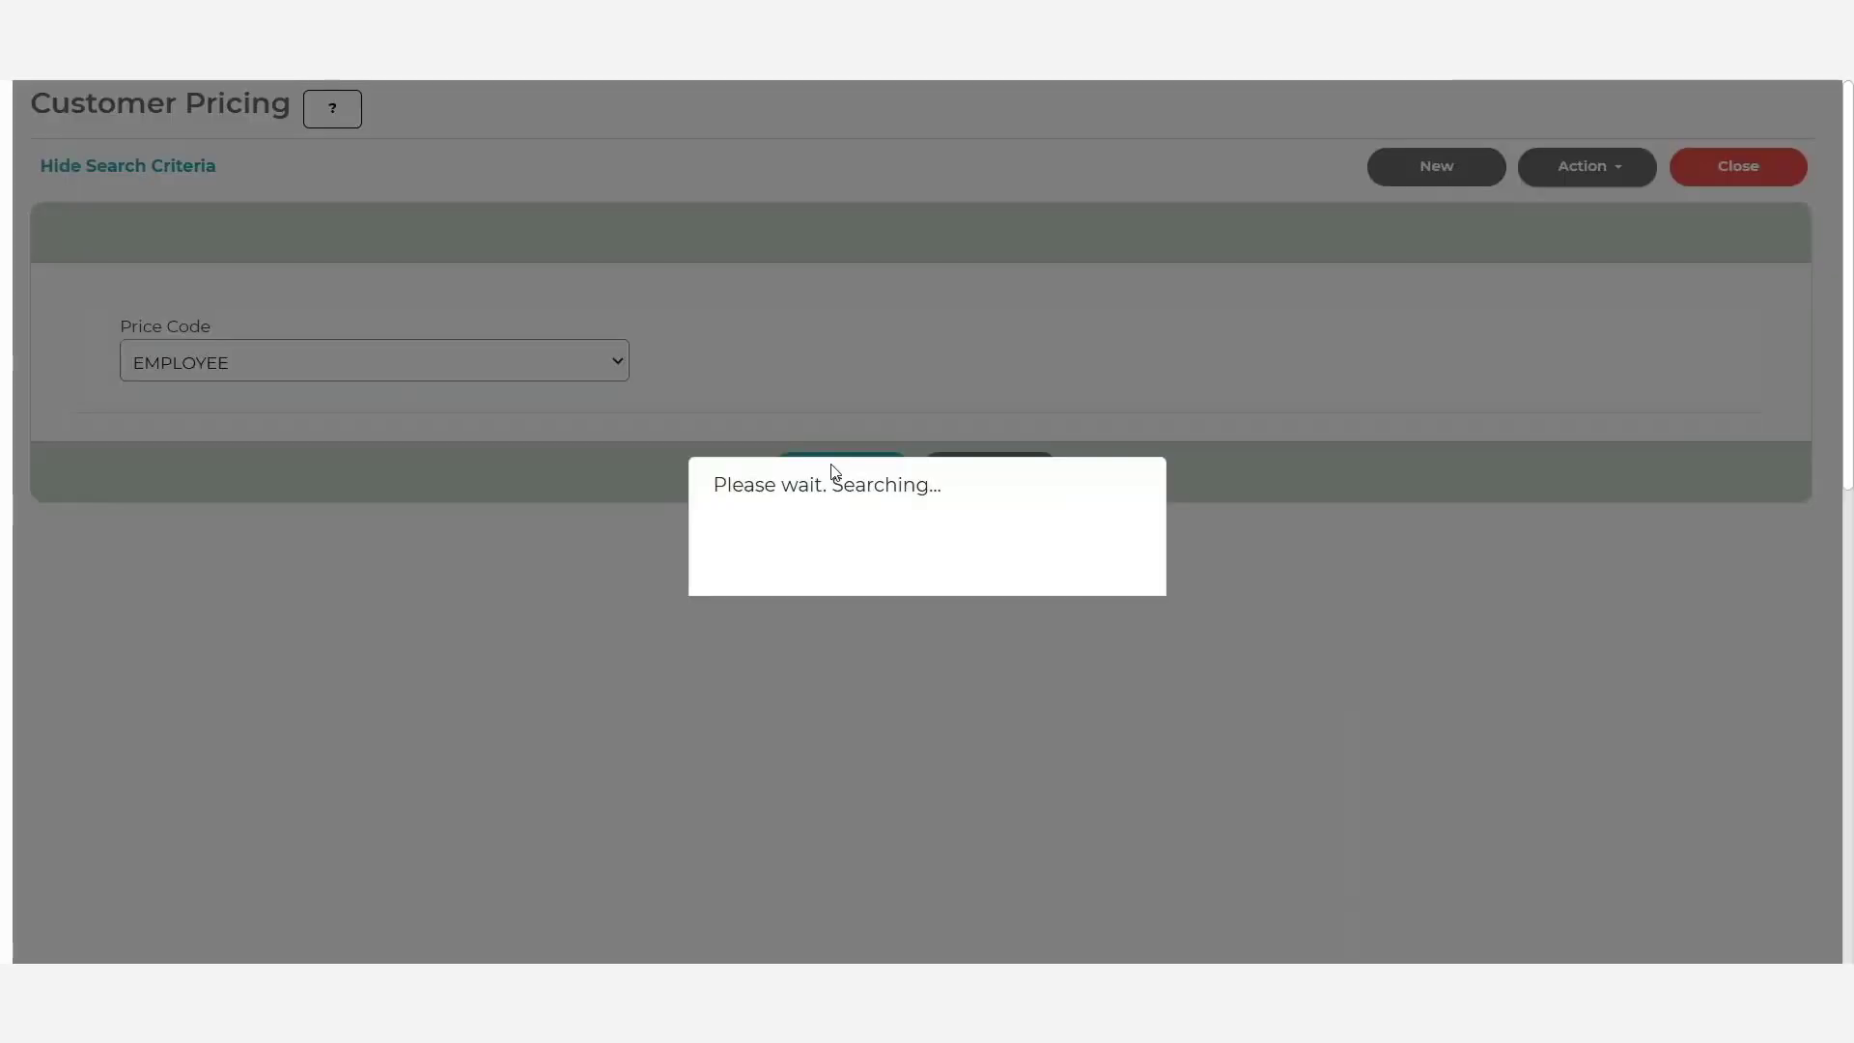
Use Apply Cust. Pricing to Discounted Price for the EMPLOYEE price code.
left_click(1587, 168)
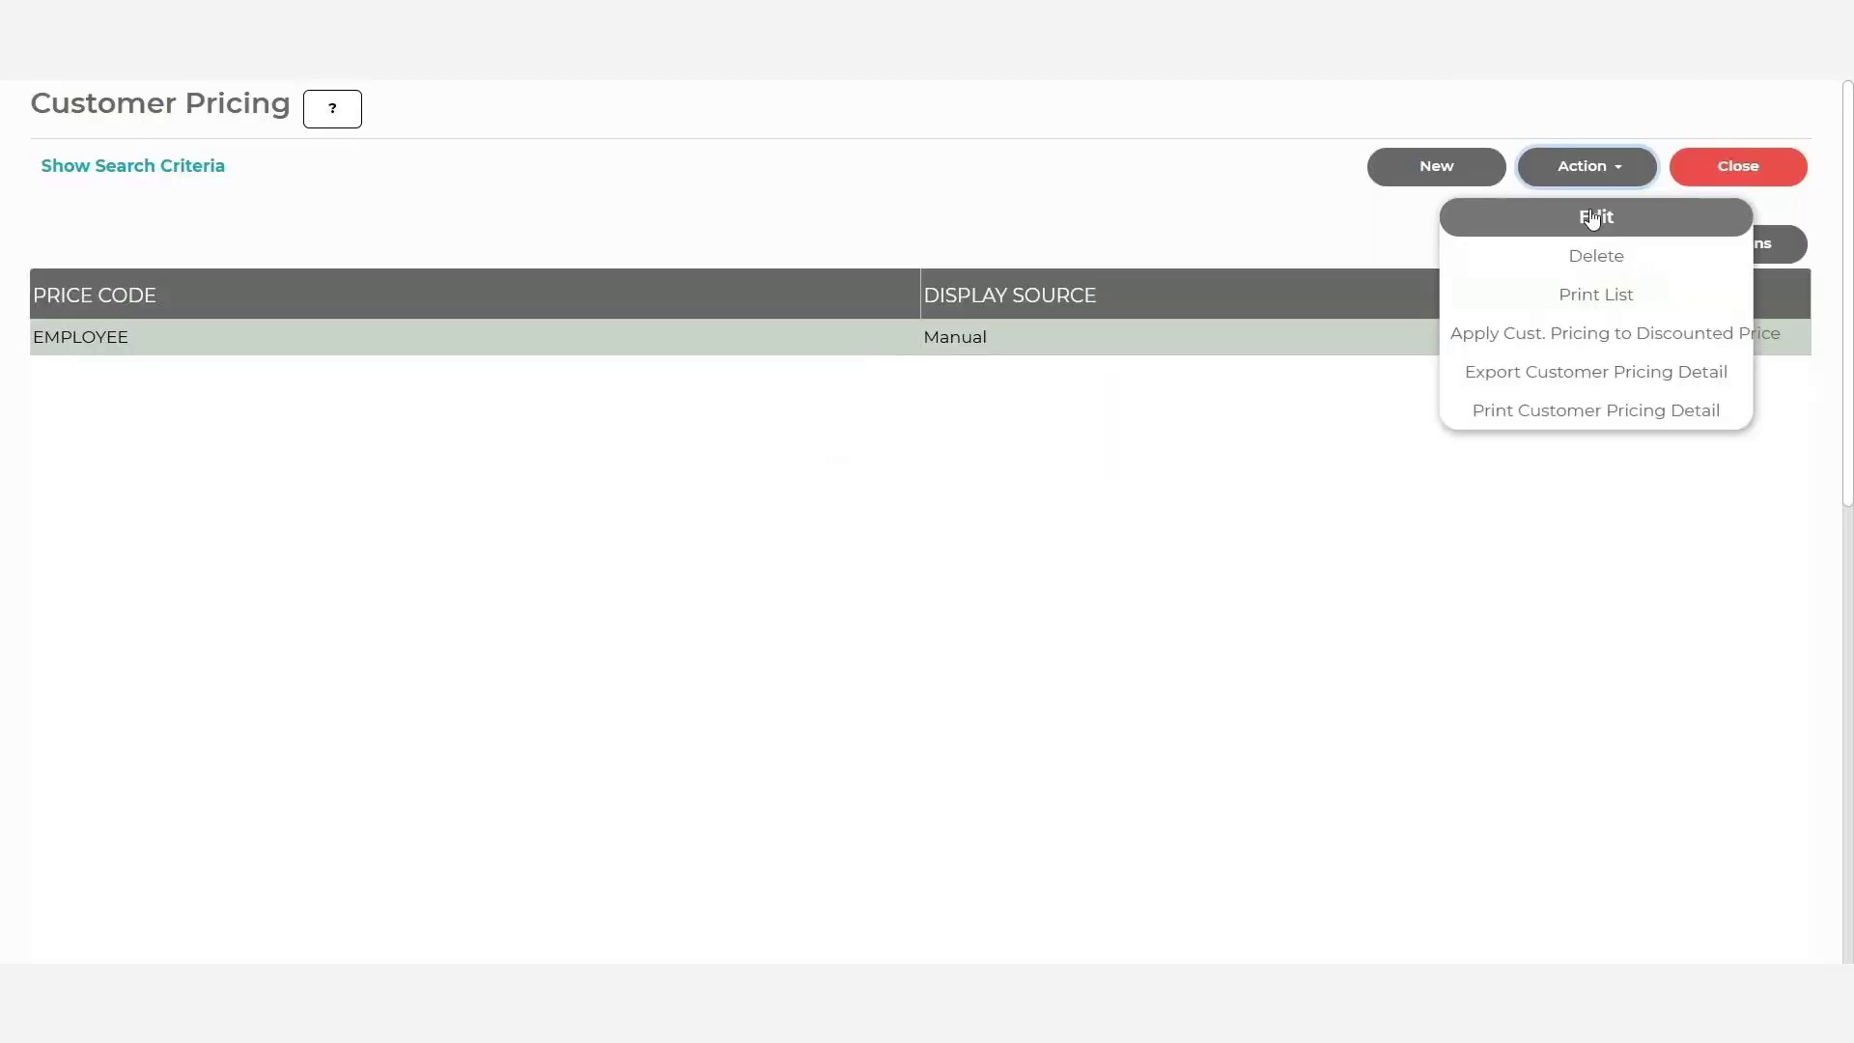
left_click(1603, 342)
left_click(681, 406)
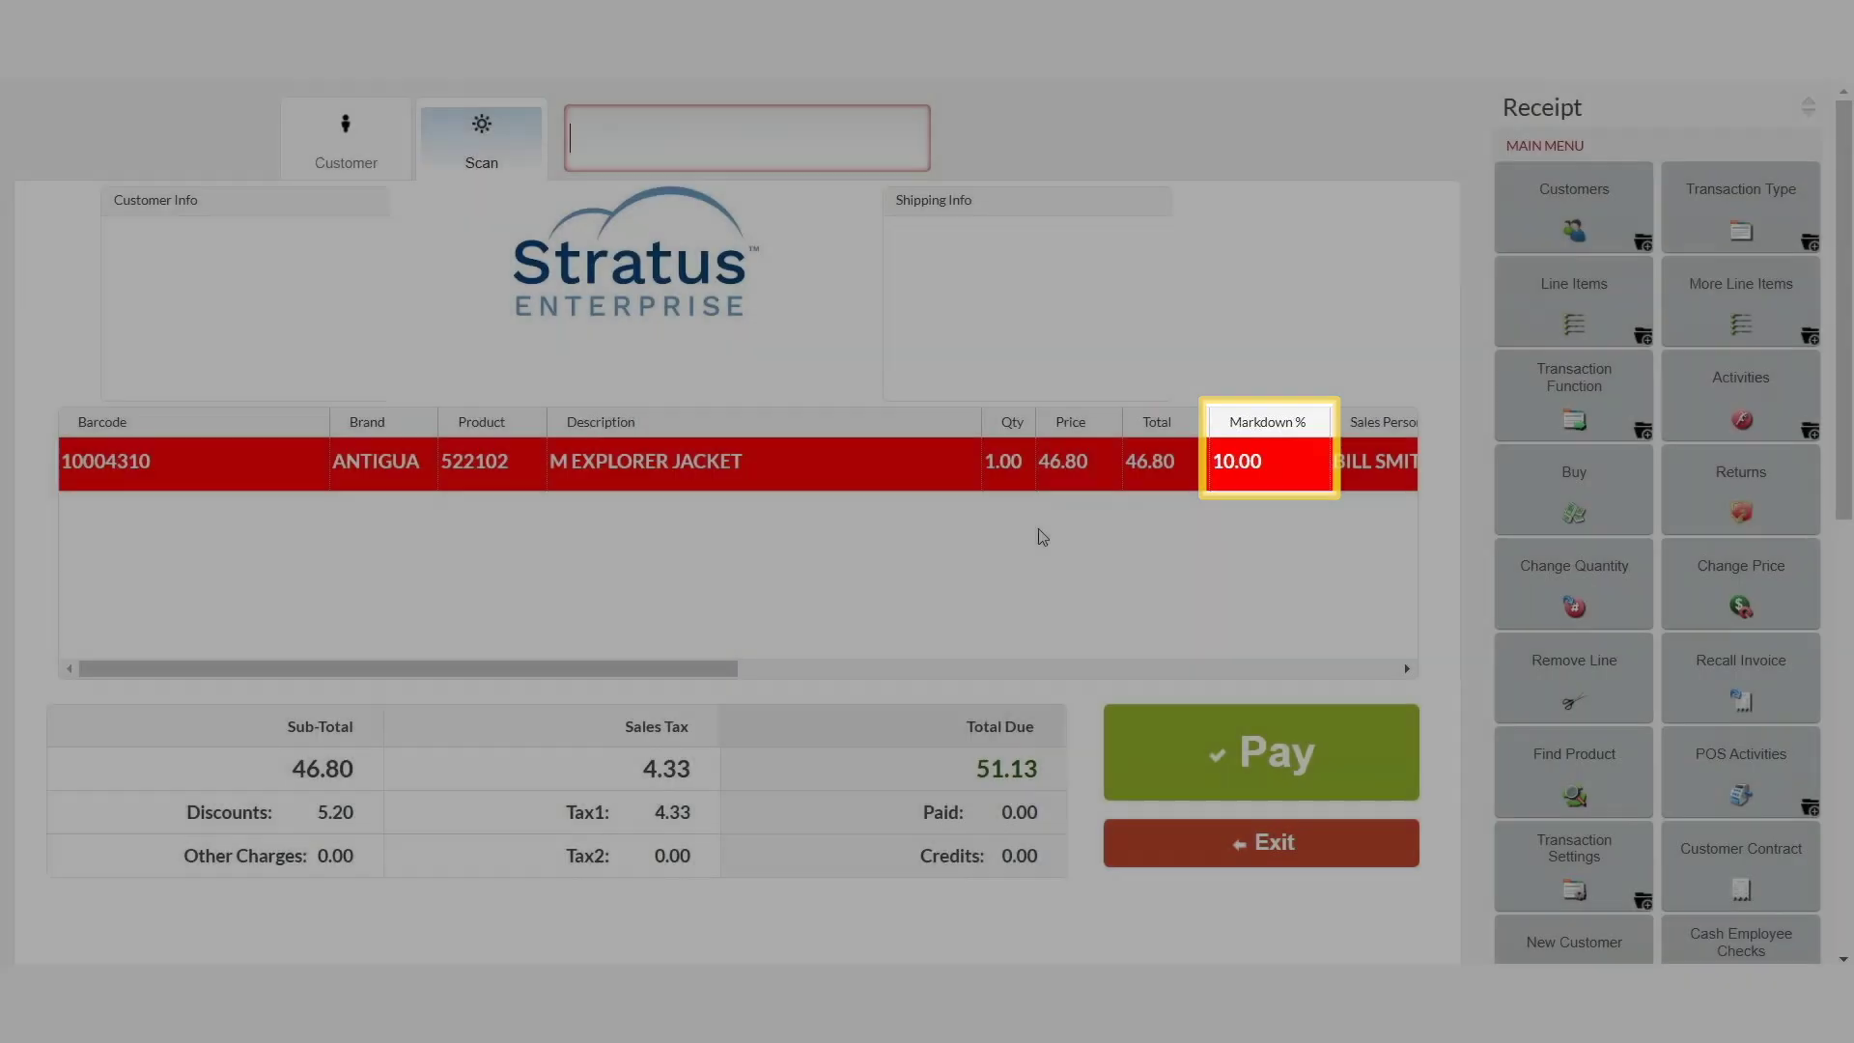
Scan barcode 10005135 into the point-of-sale receipt.
left_click(669, 139)
type("100051")
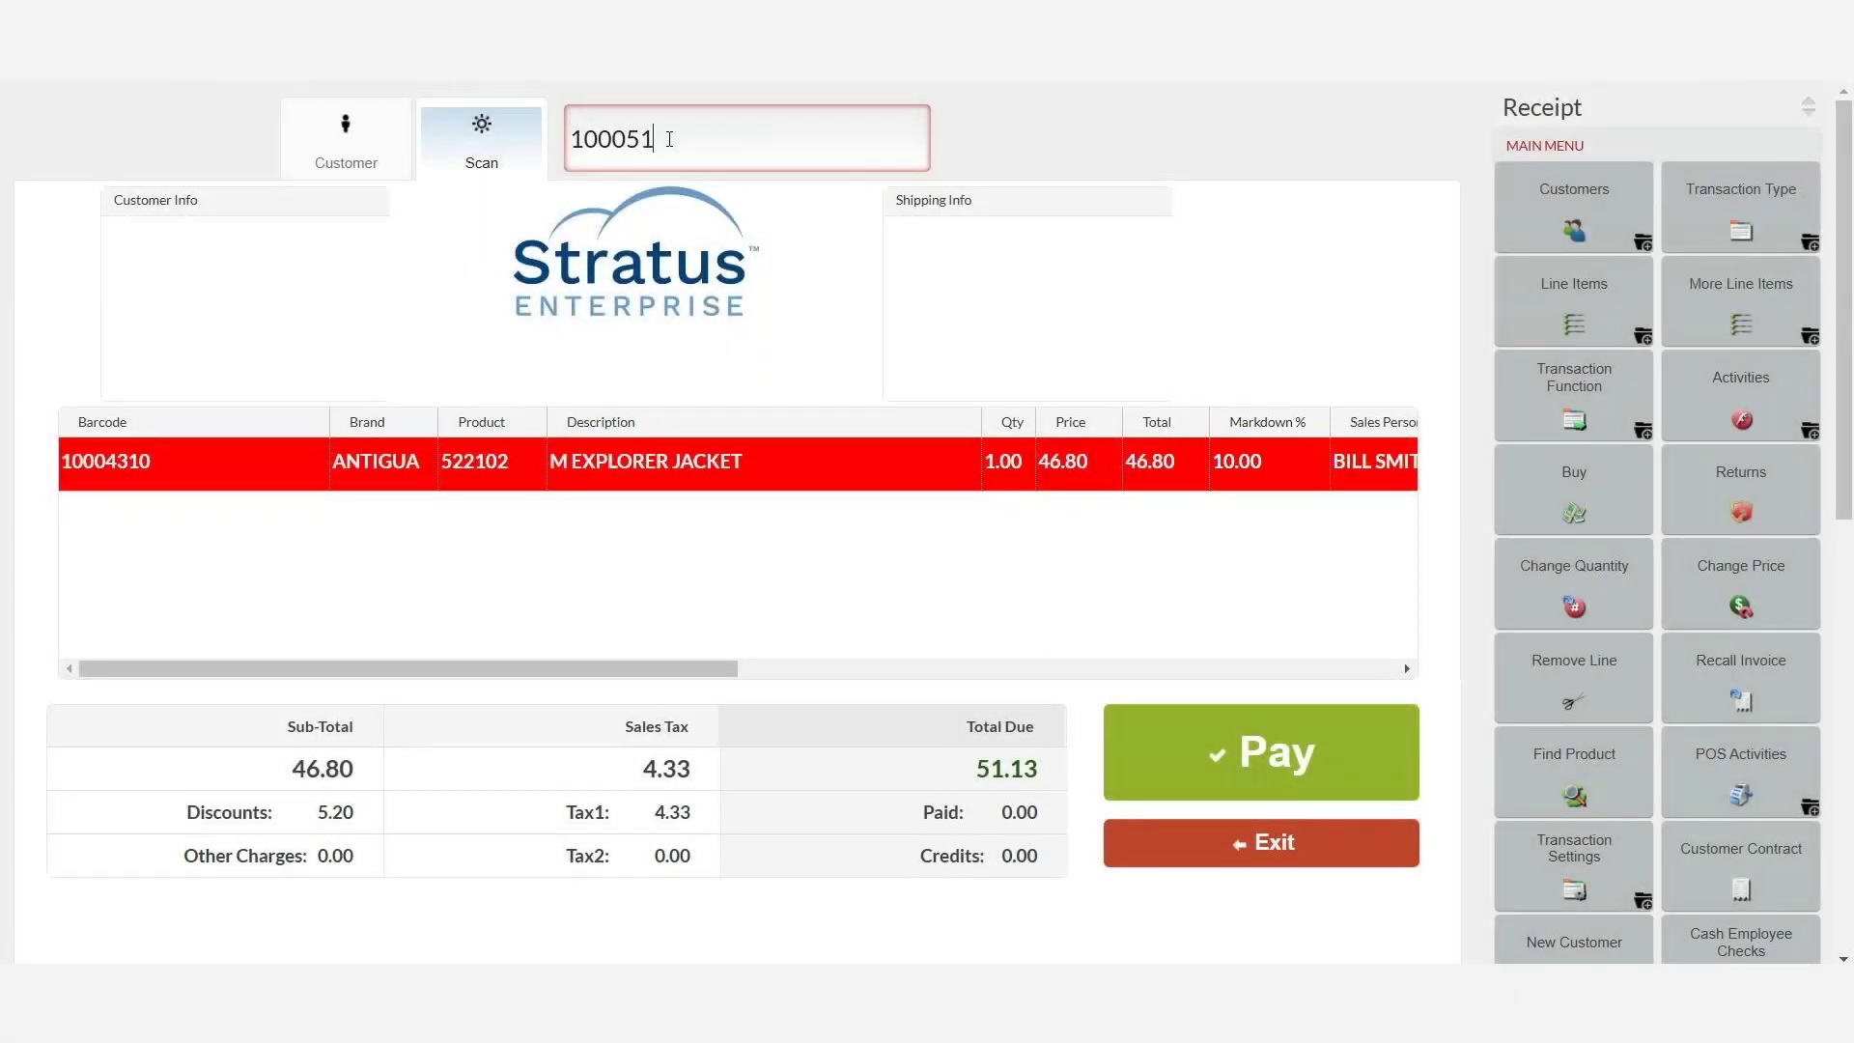
type("35")
key("Return")
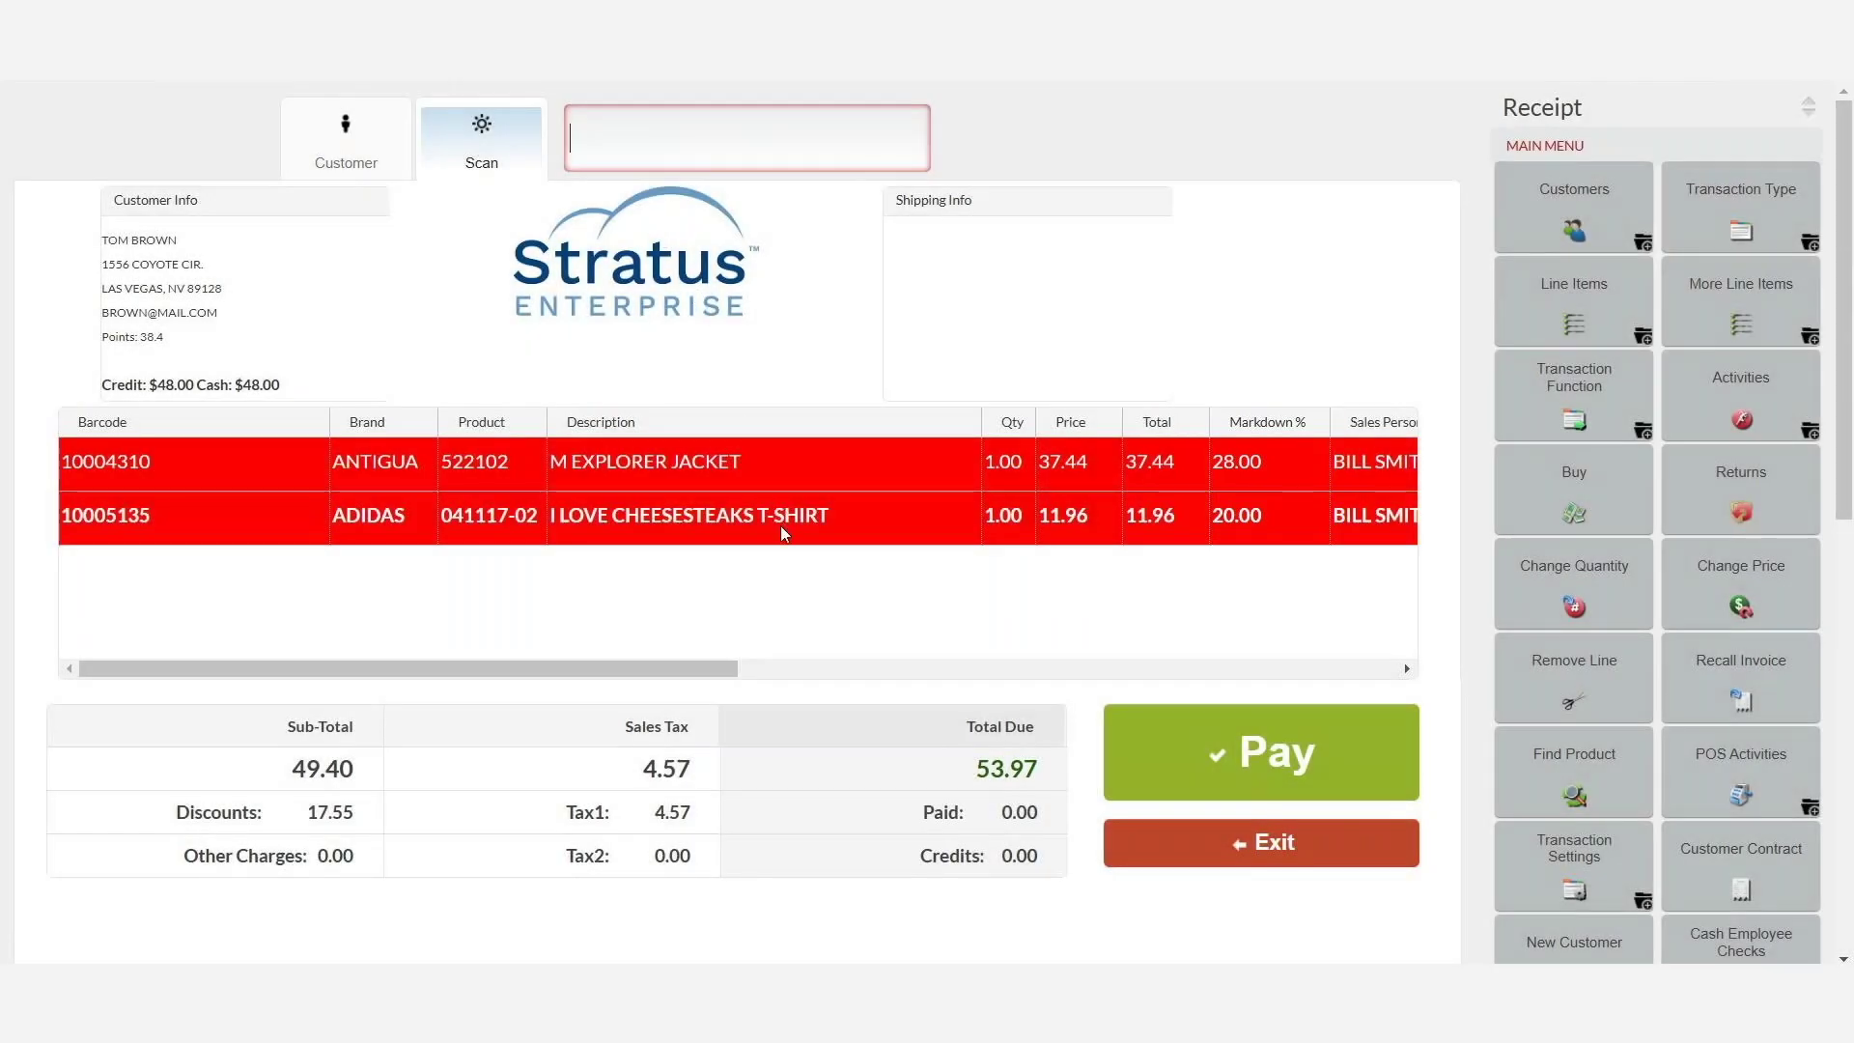
left_click_drag(658, 659, 606, 647)
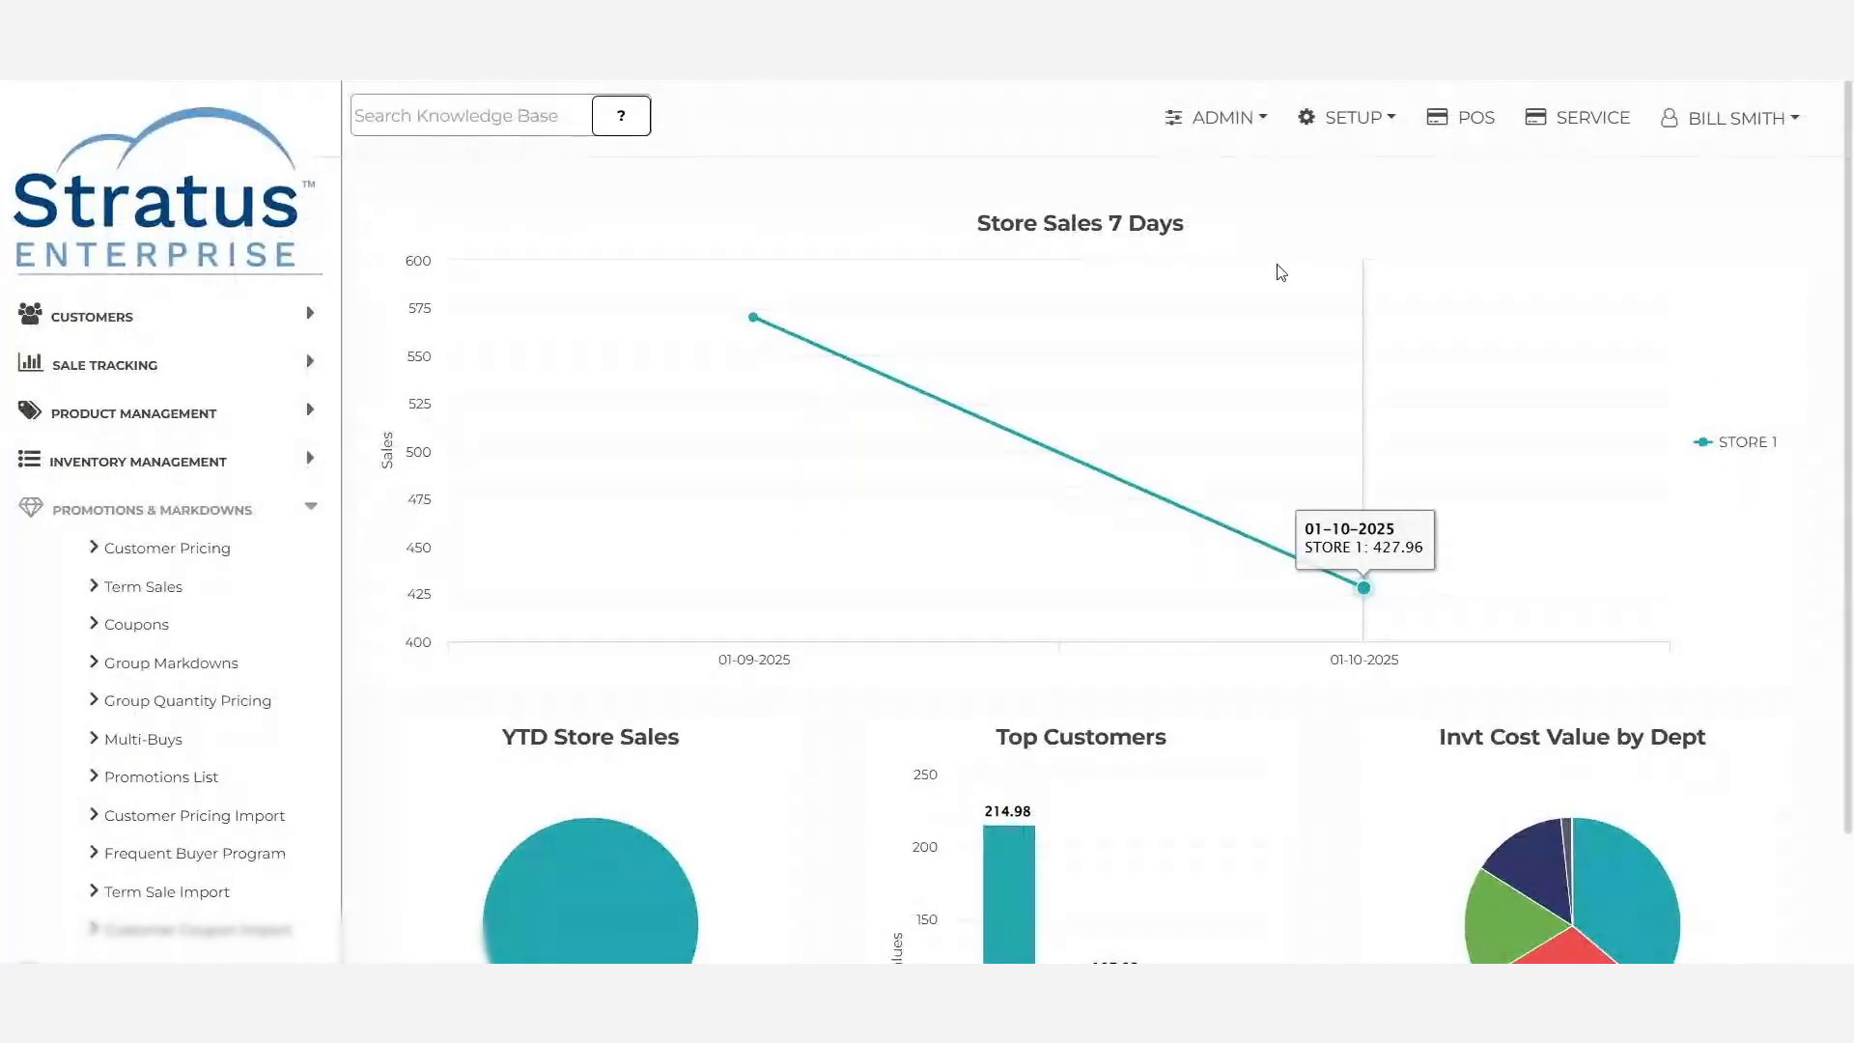
Start a new Integration Config for ANT USA and open the Date Field for On Order choices in its settings.
left_click(1250, 120)
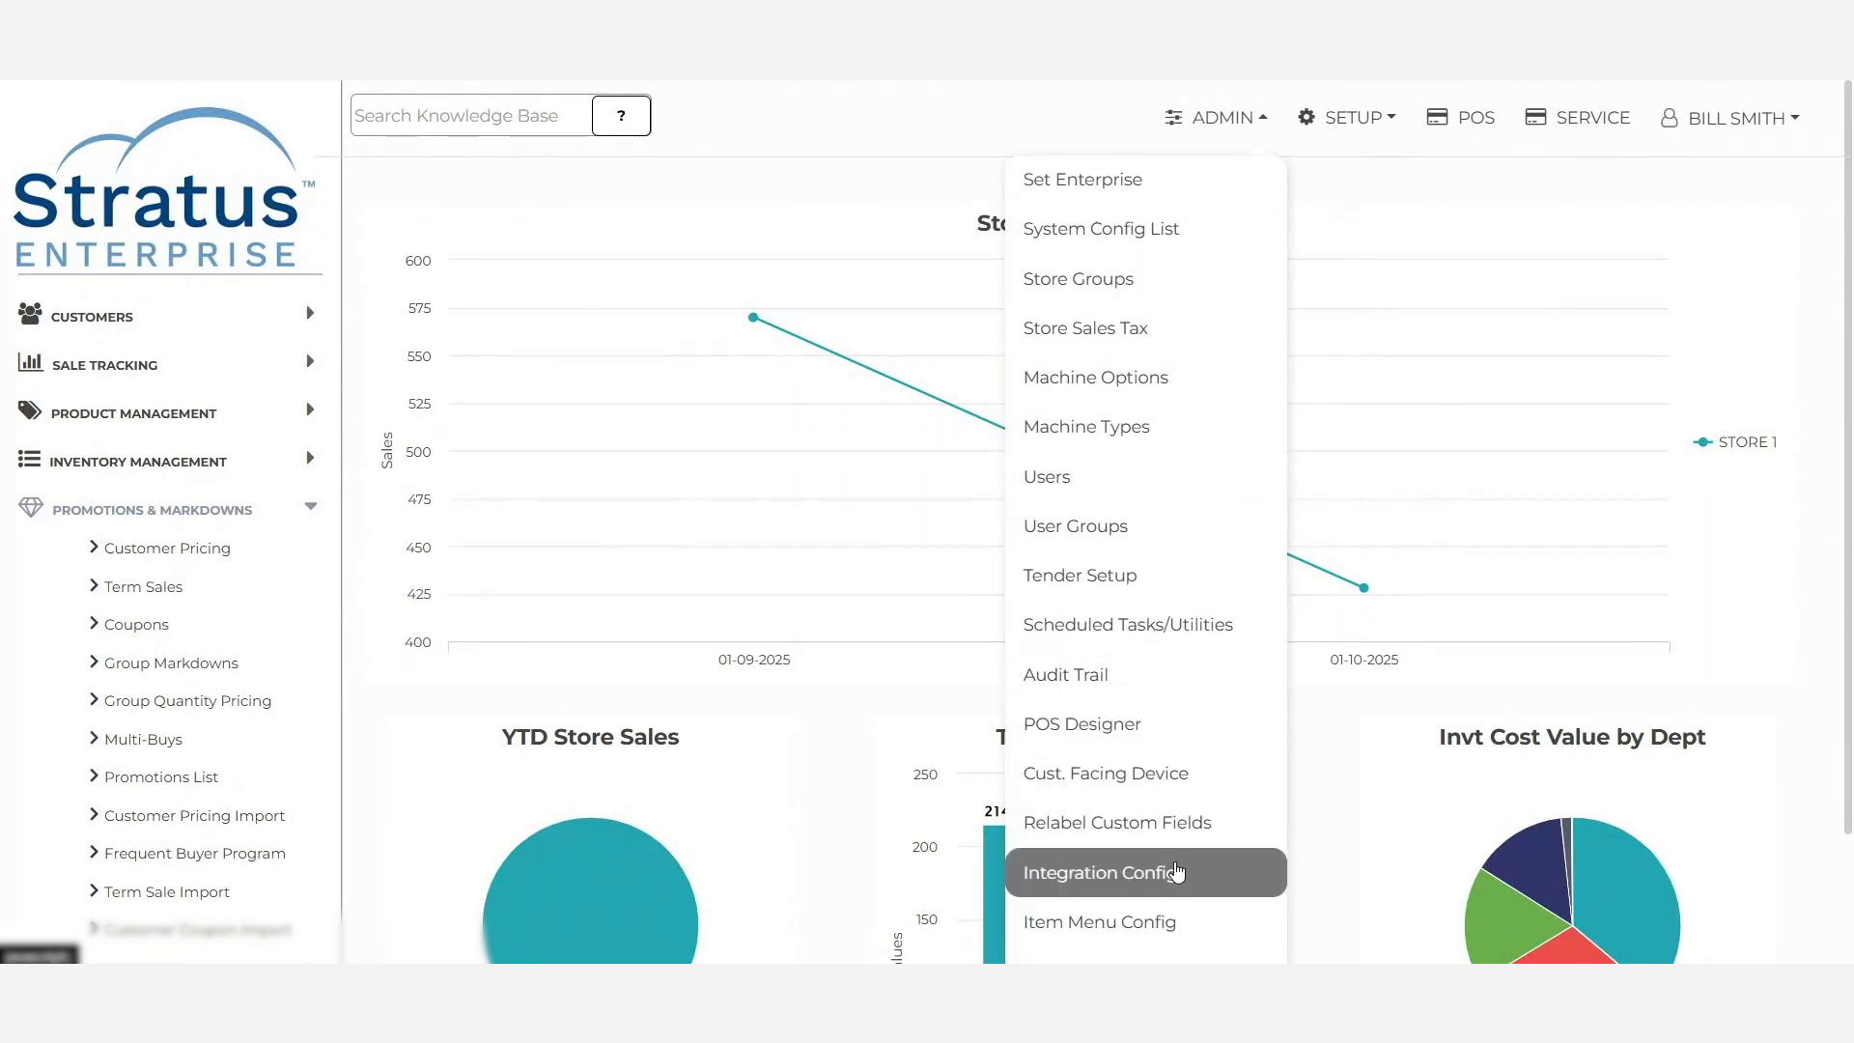
left_click(1176, 871)
left_click(1435, 170)
left_click(998, 384)
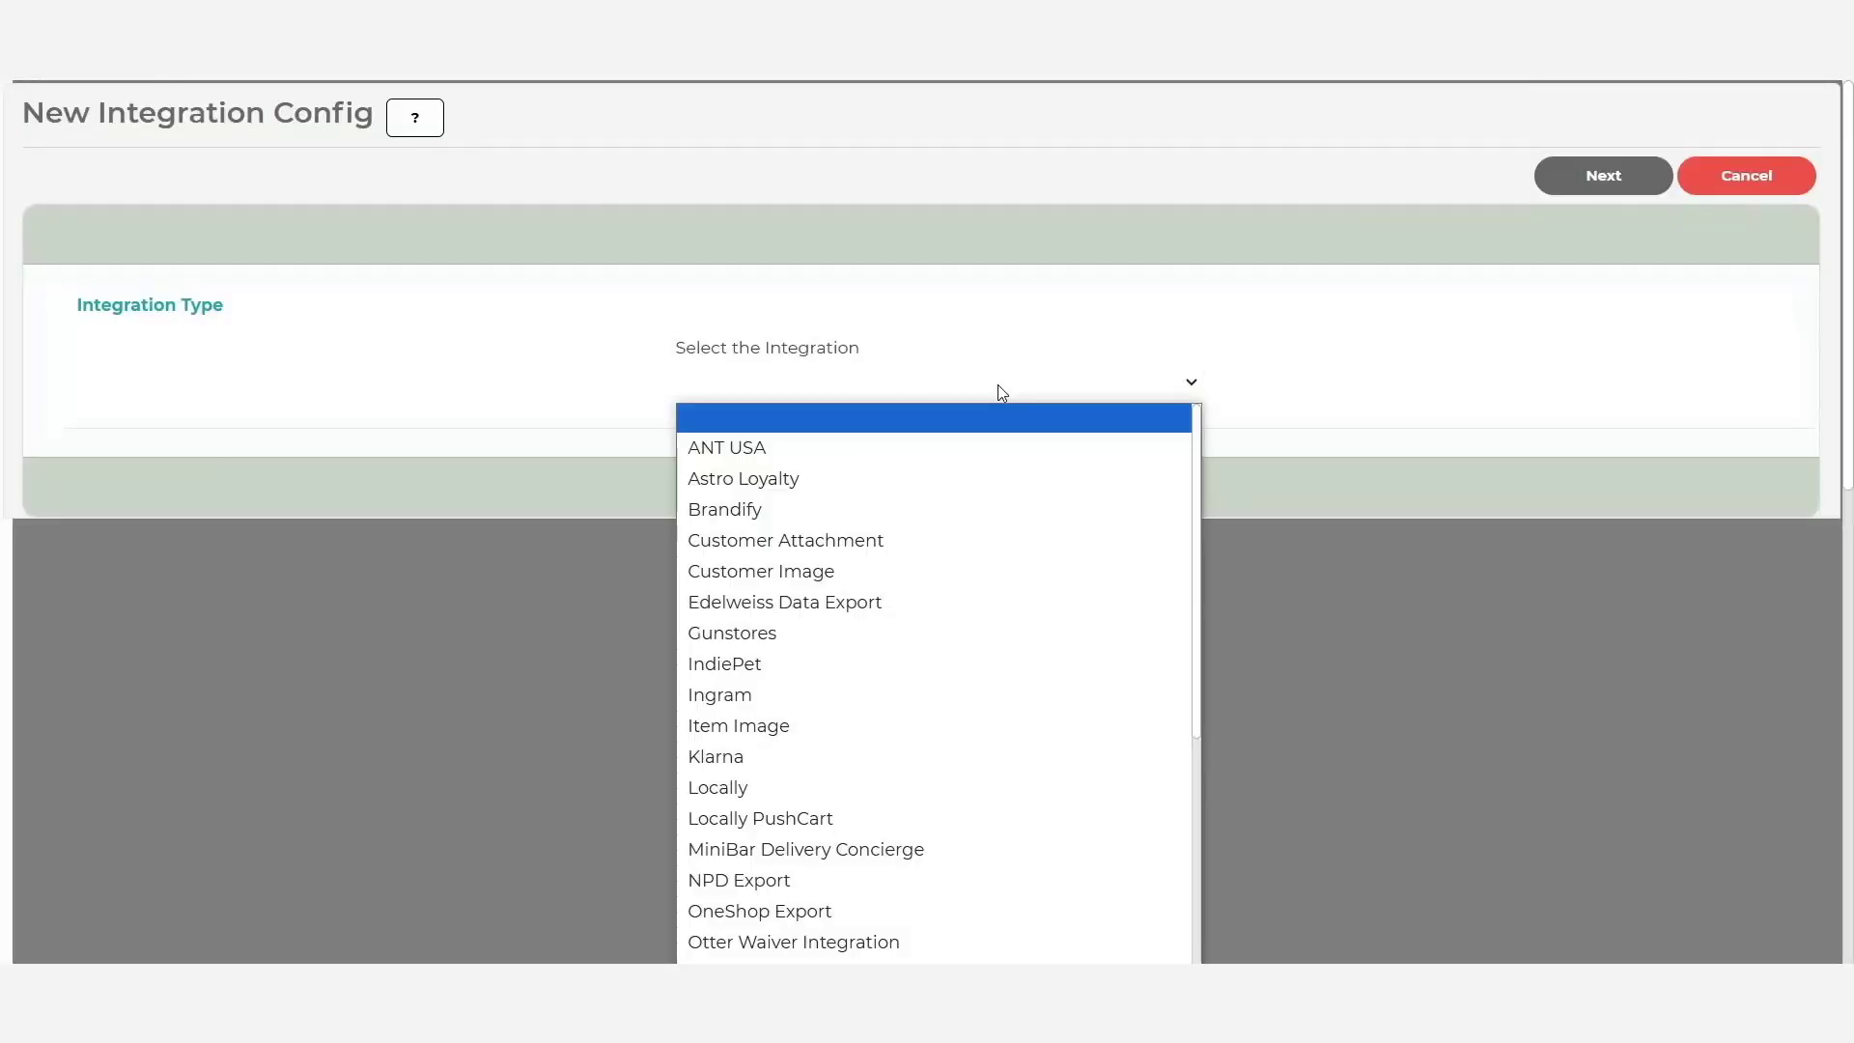
left_click(971, 449)
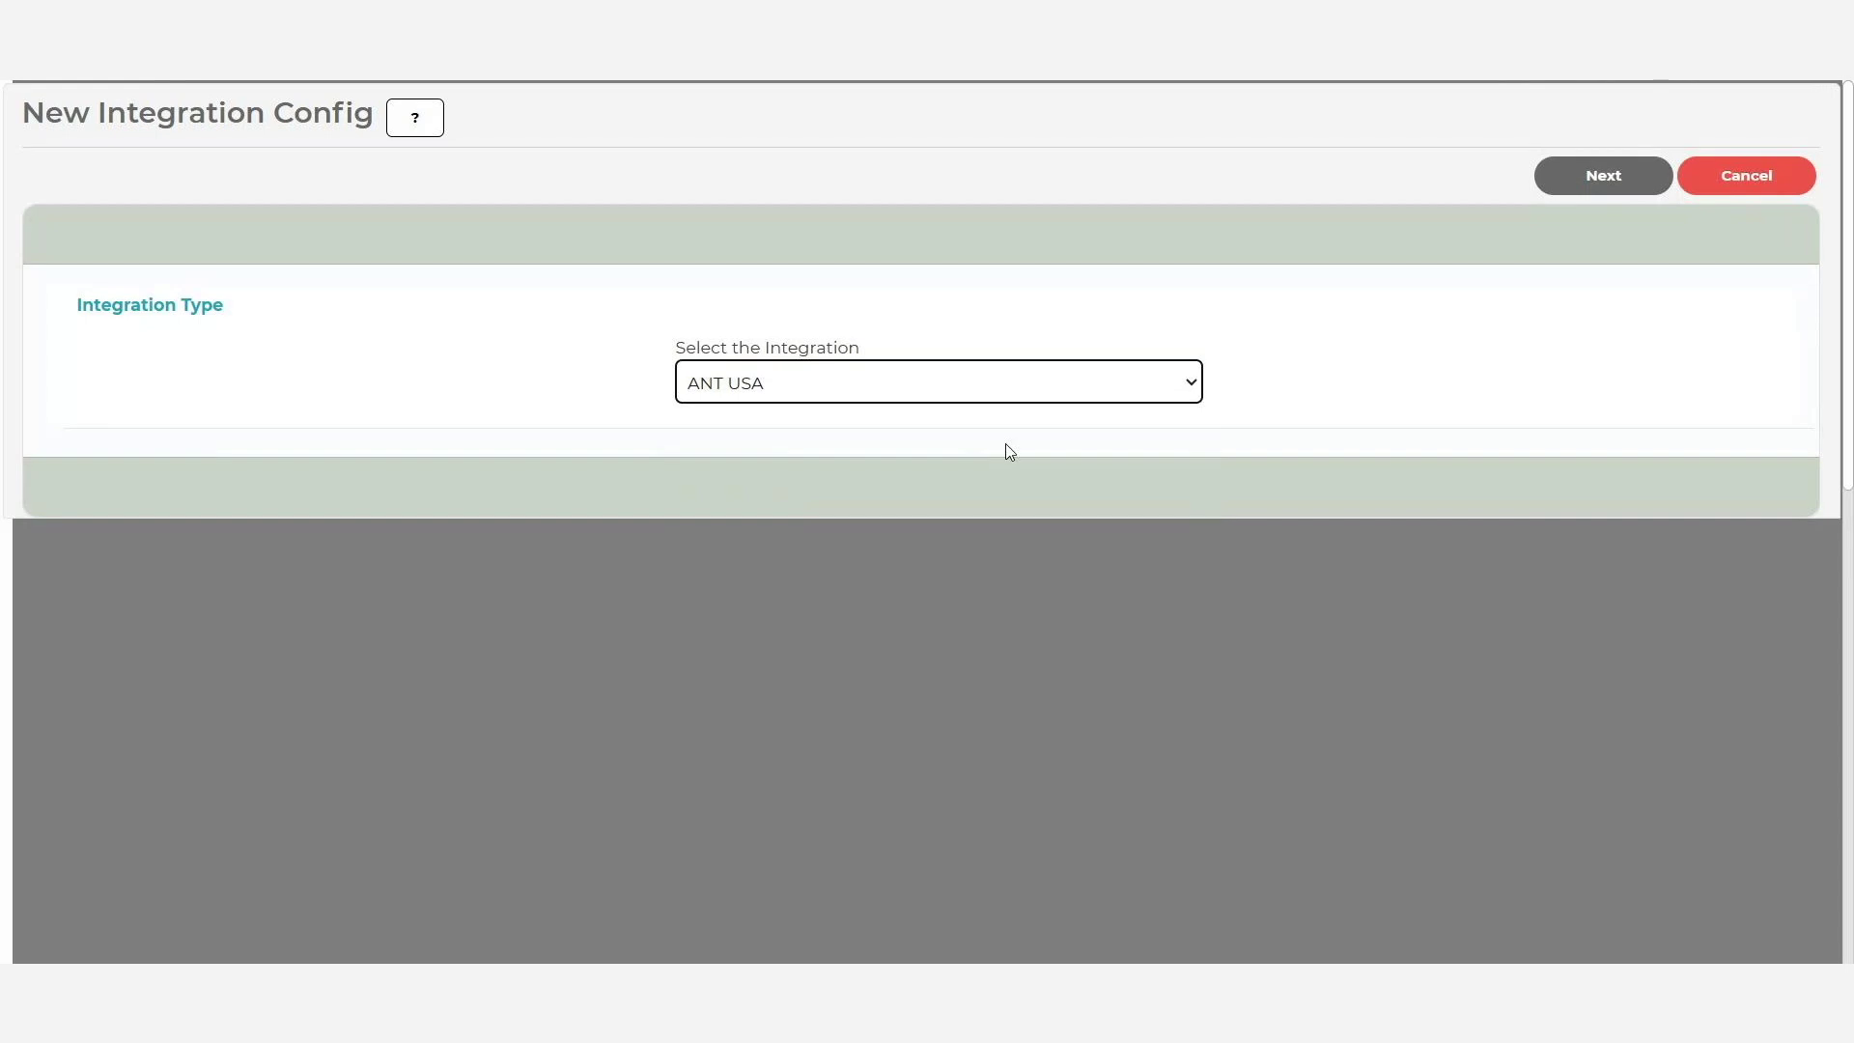
left_click(1603, 177)
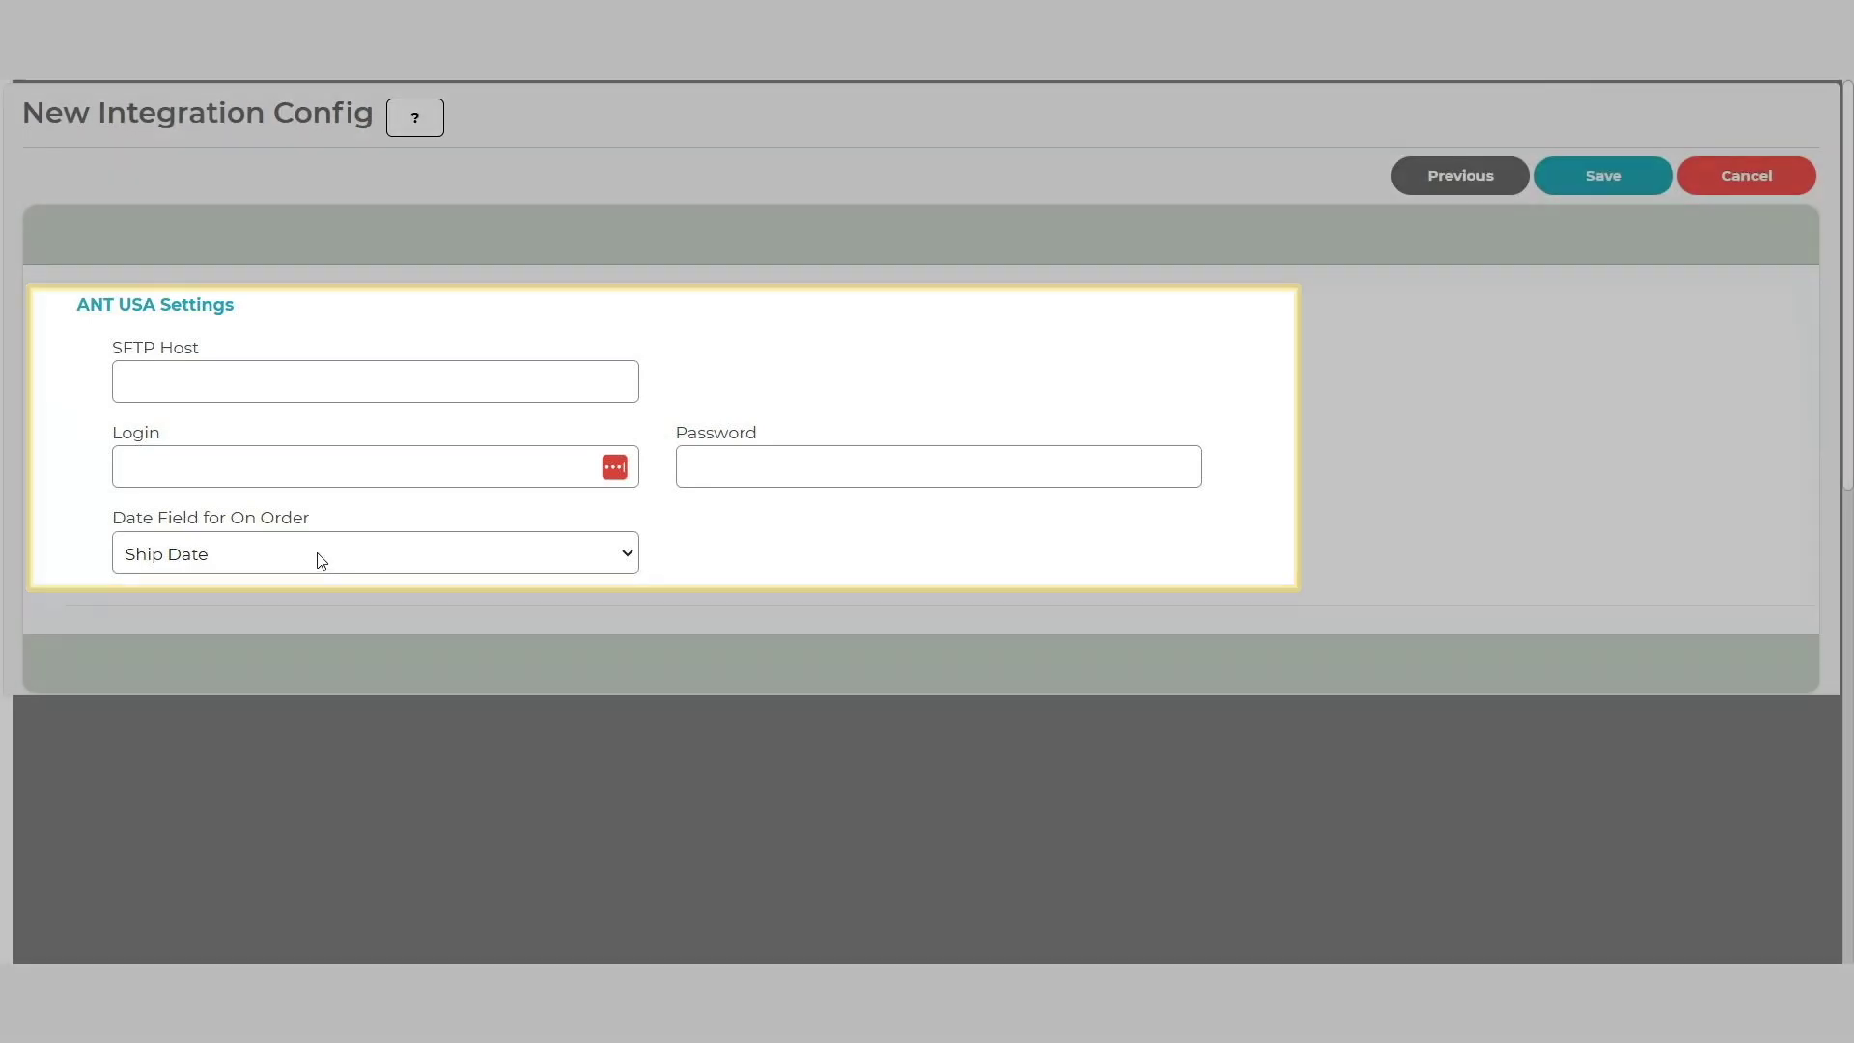
left_click(321, 558)
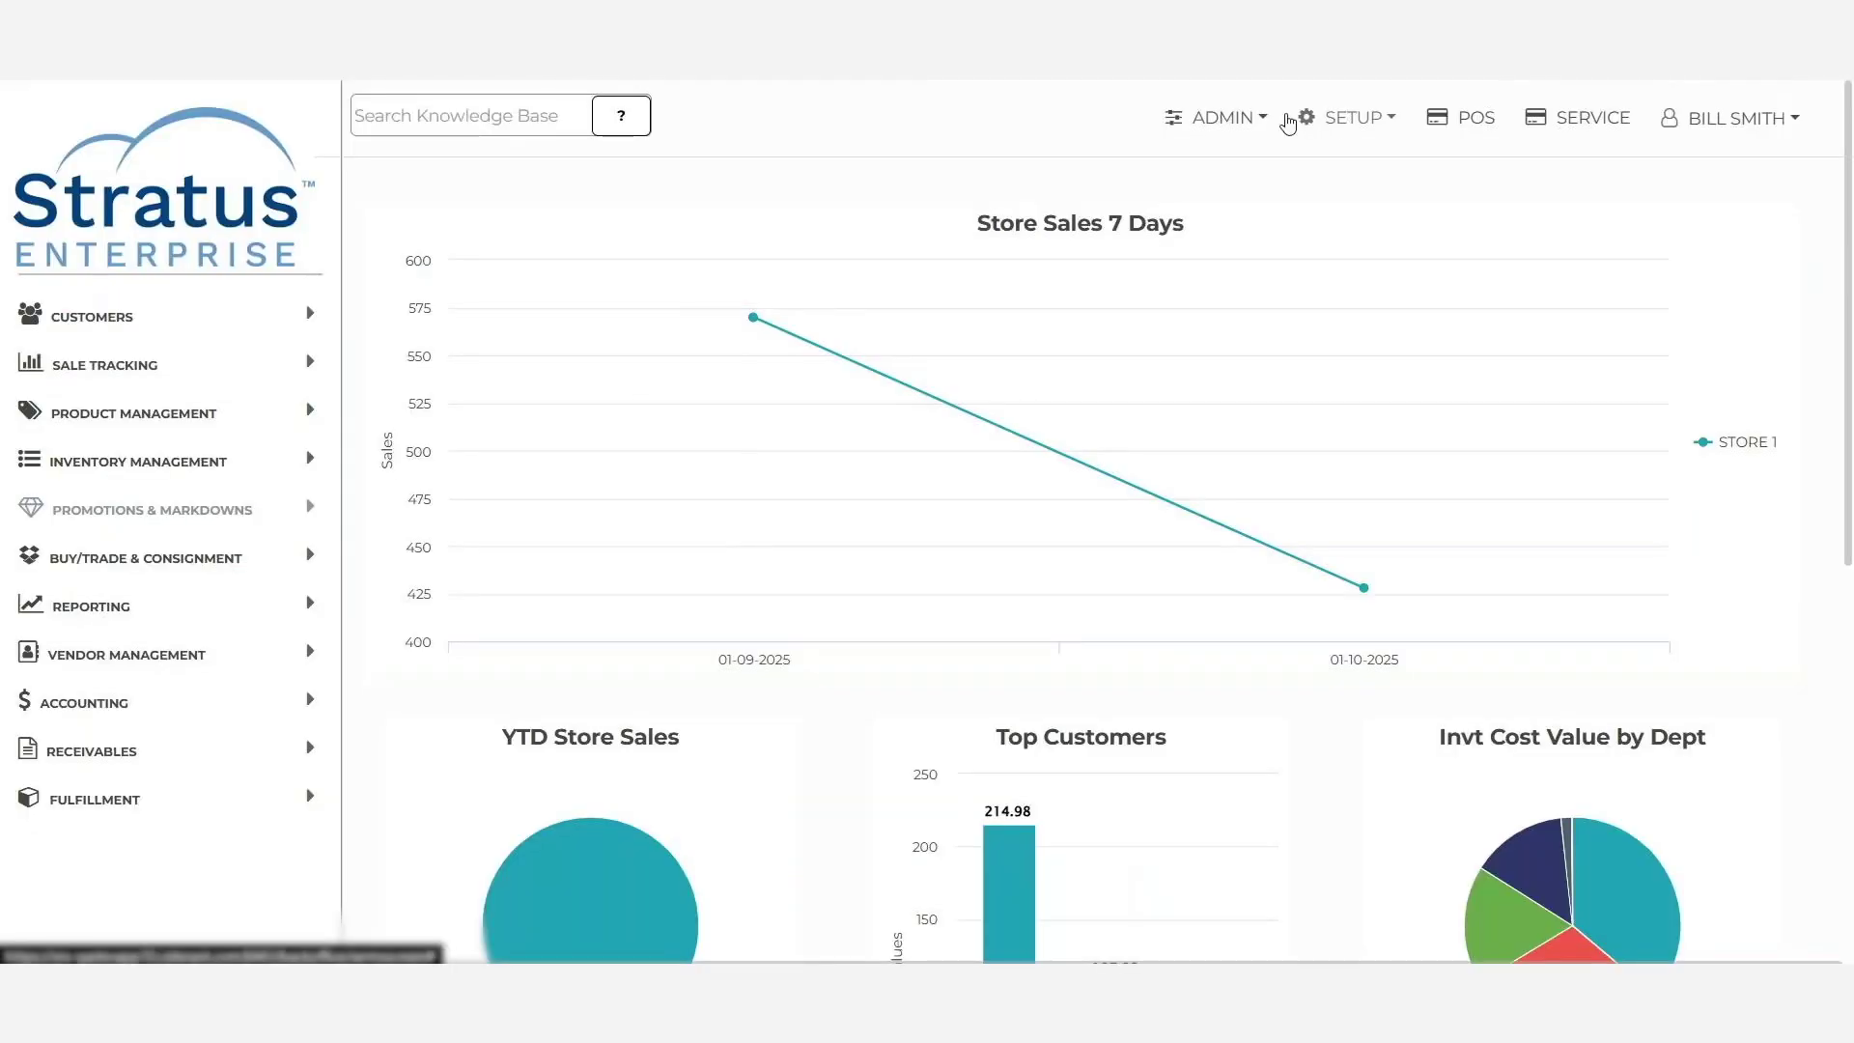
Start a new task in Scheduled Tasks/Utilities with the task name Send Inventory and On OrderData to ANT USA.
left_click(1254, 117)
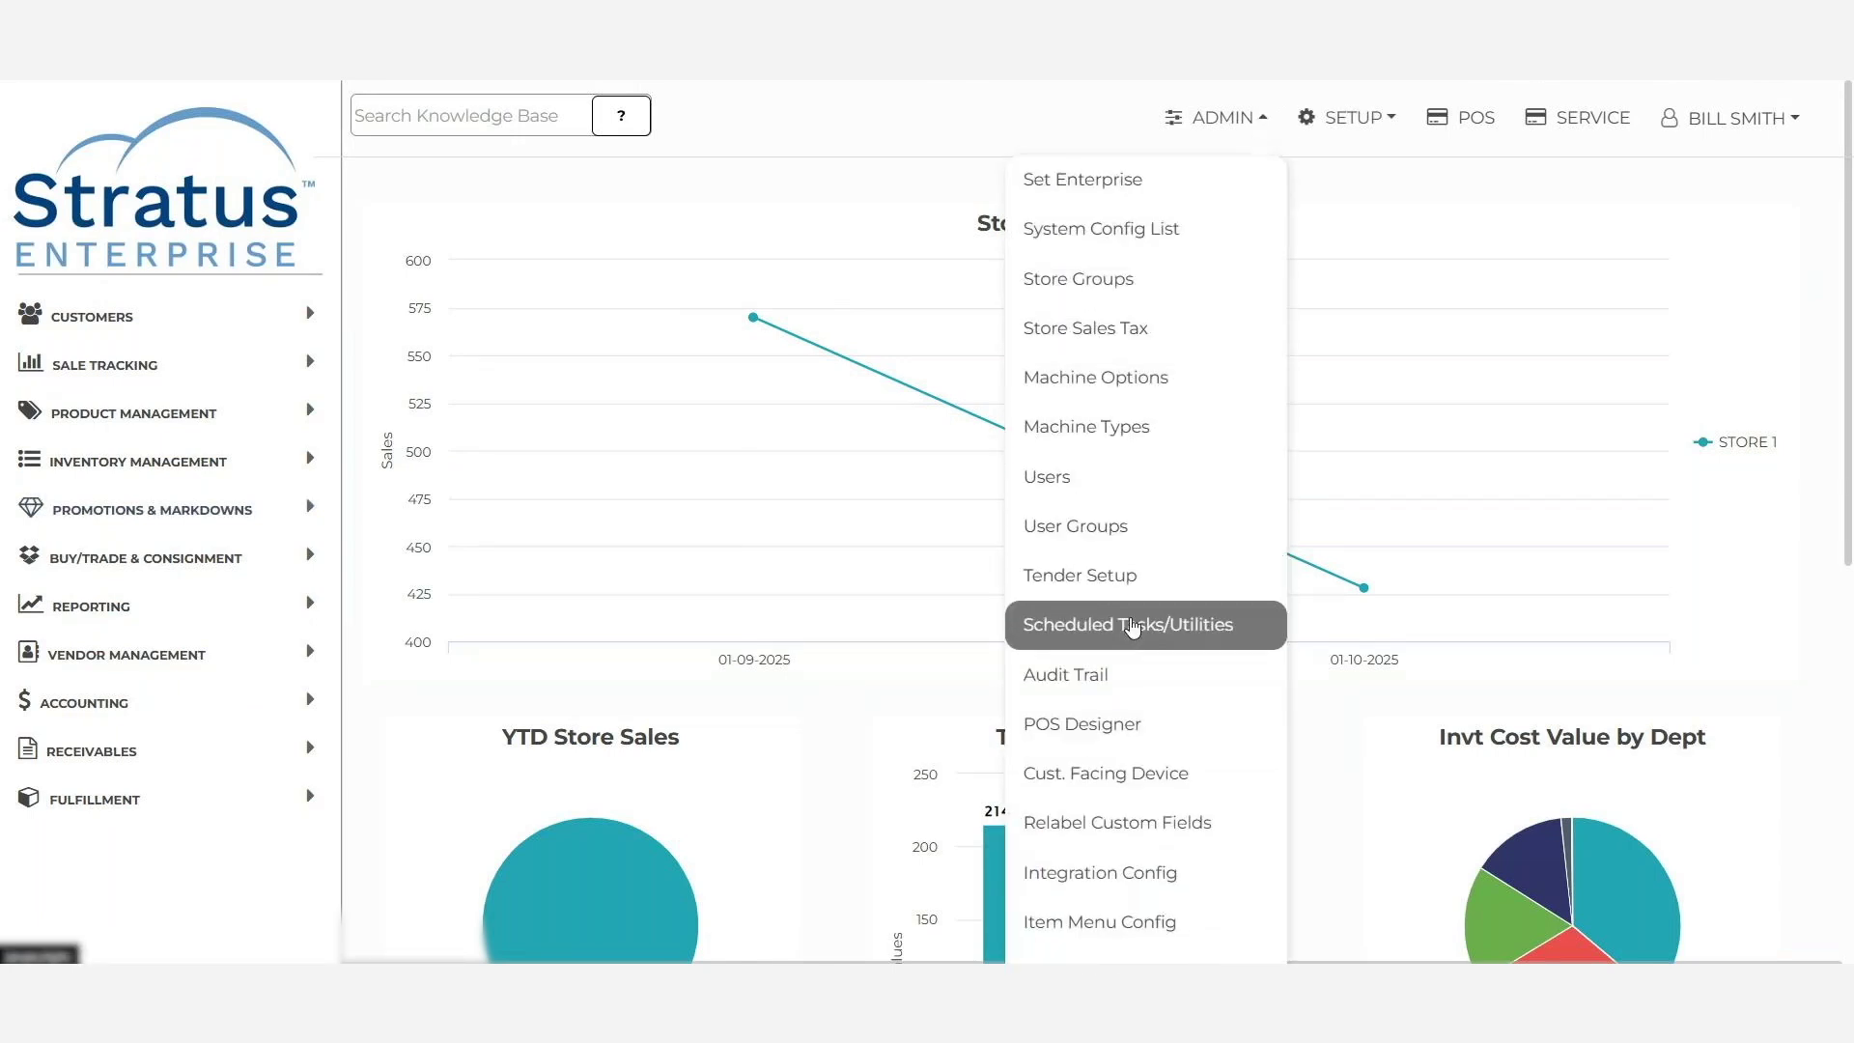
left_click(1133, 625)
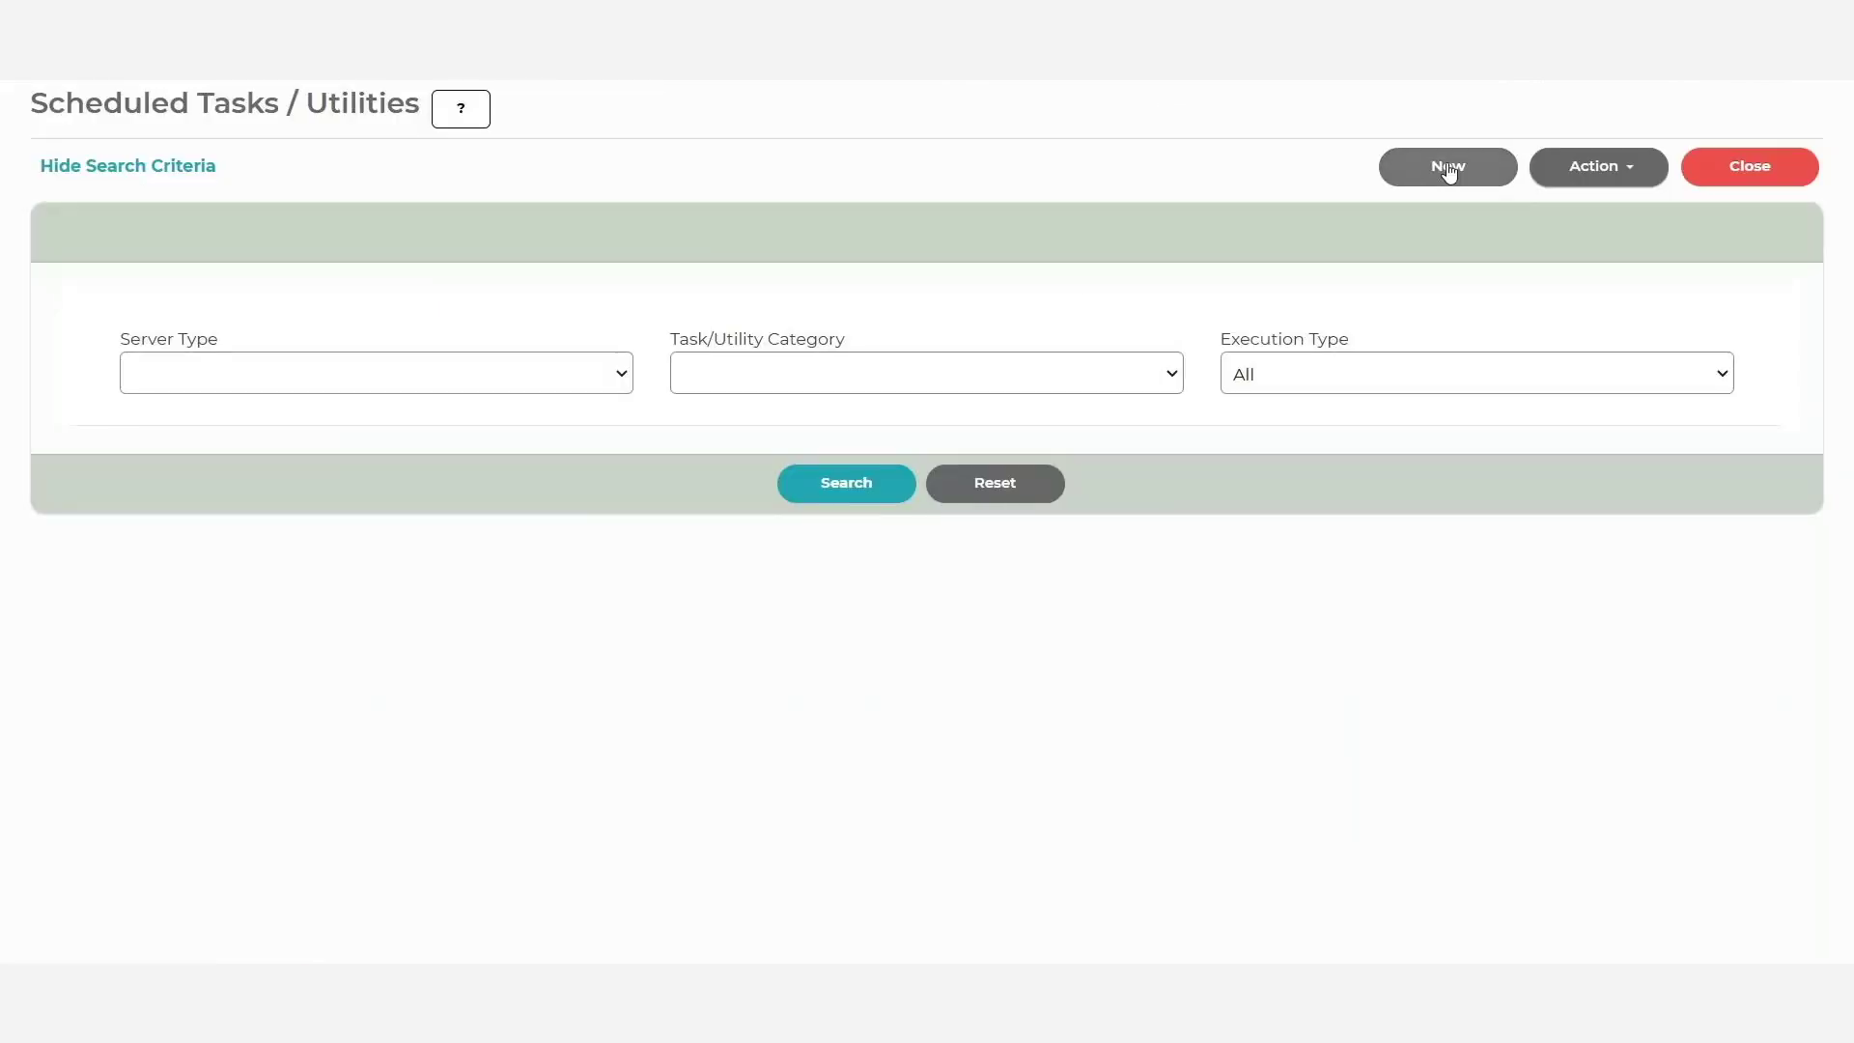
left_click(1449, 165)
left_click(386, 363)
scroll(460, 707, "down", 6)
scroll(460, 707, "down", 5)
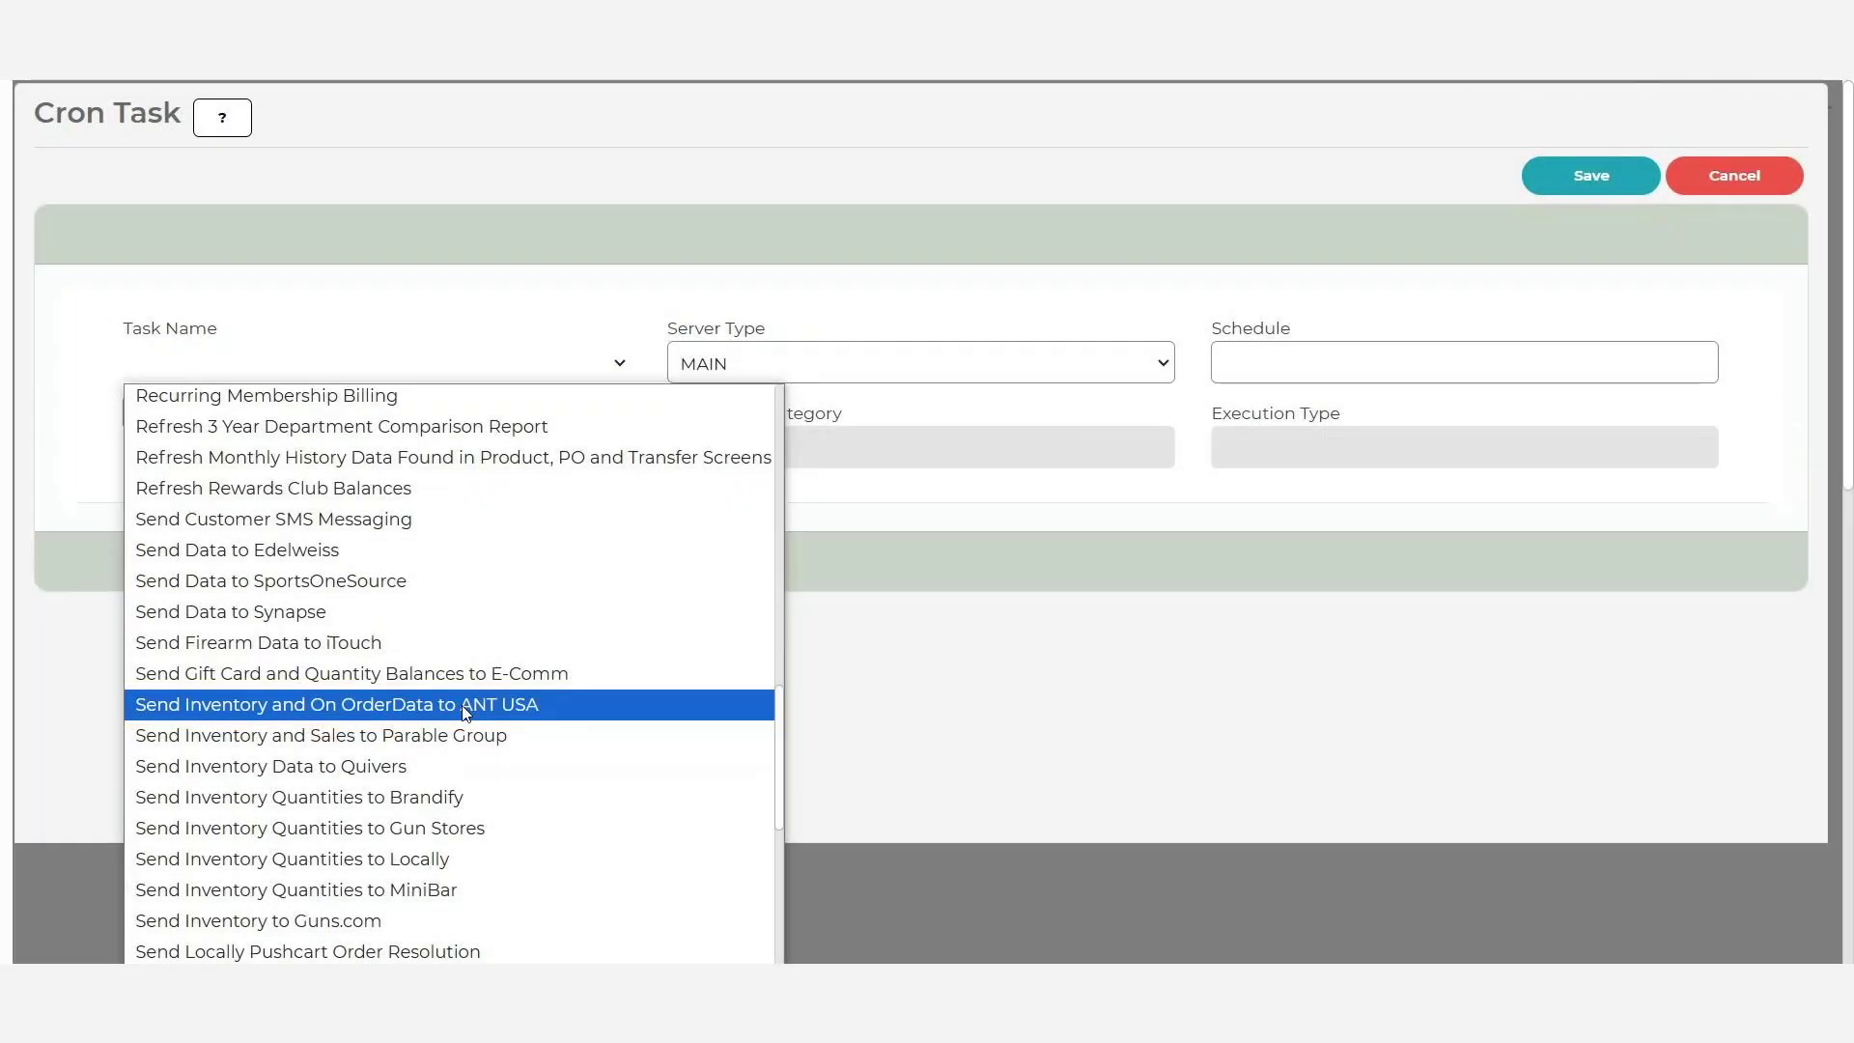
left_click(466, 712)
Set the ANT USA task's schedule to 0 0 7 1 * ? * and mark it Active.
left_click(1323, 363)
left_click(1352, 546)
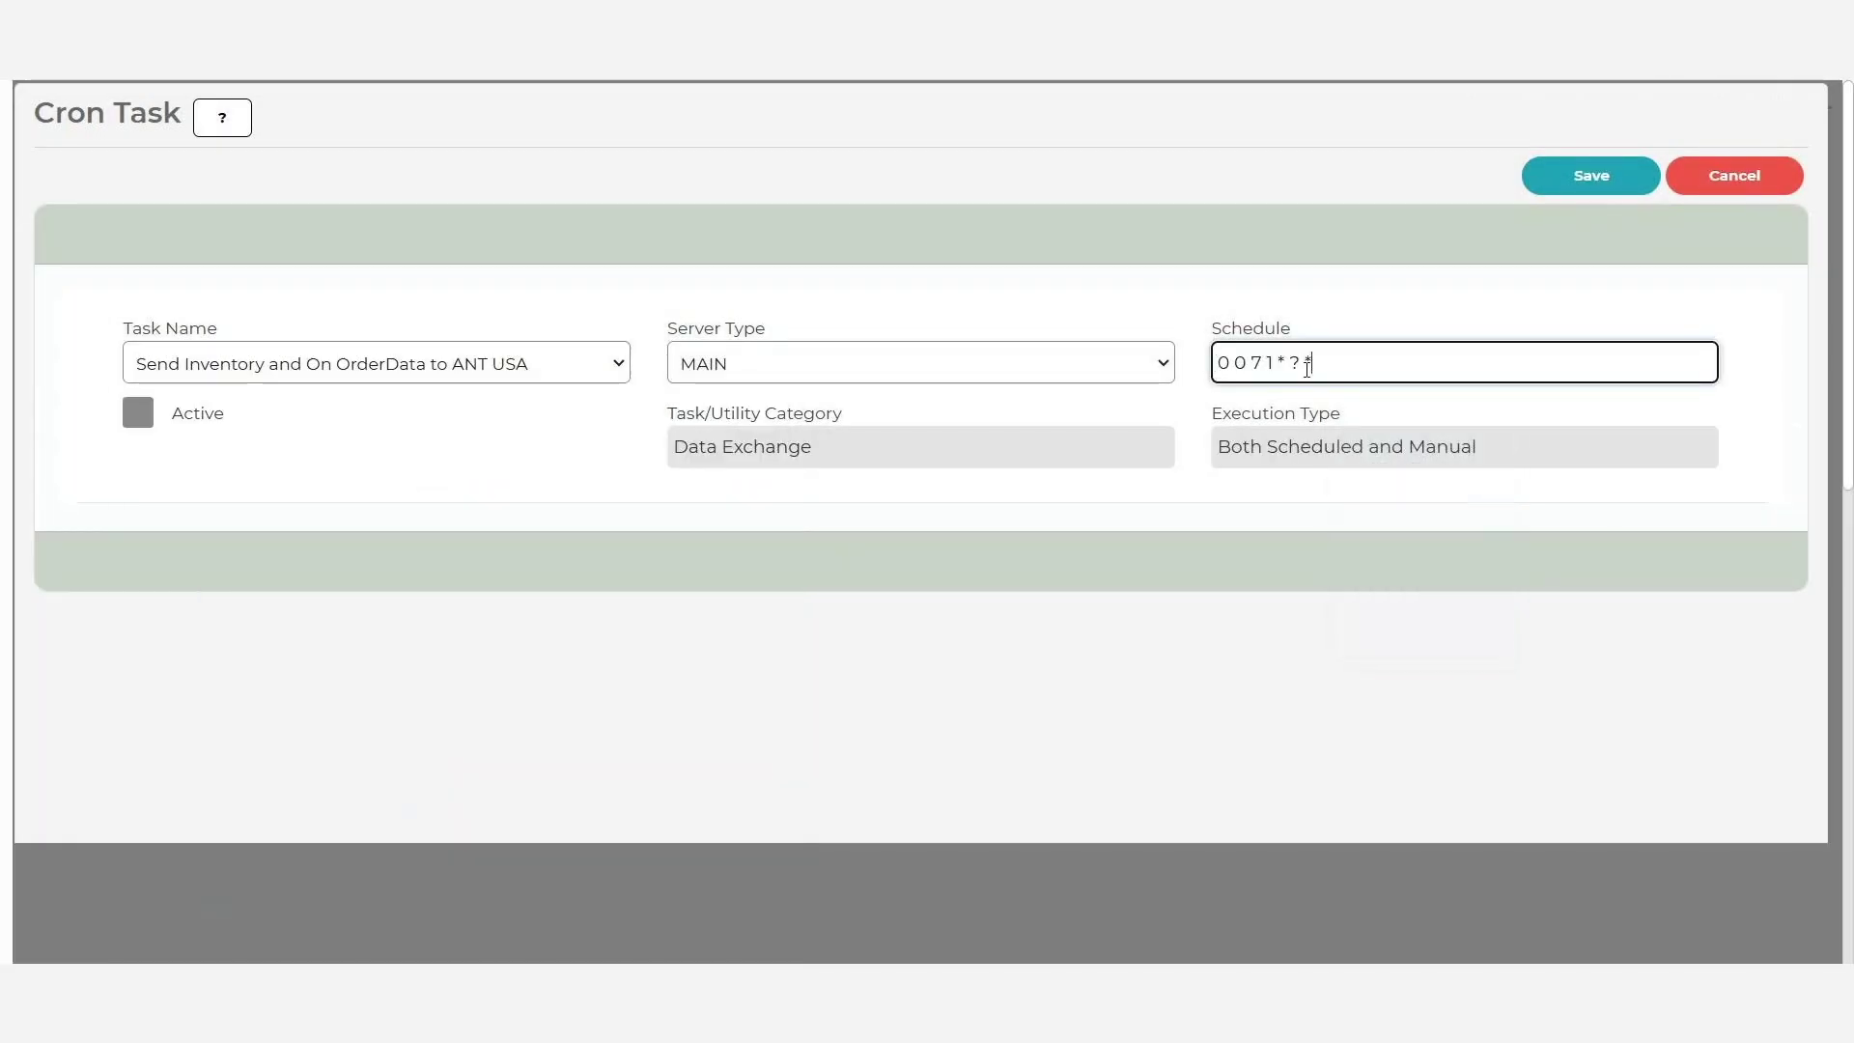
left_click(138, 422)
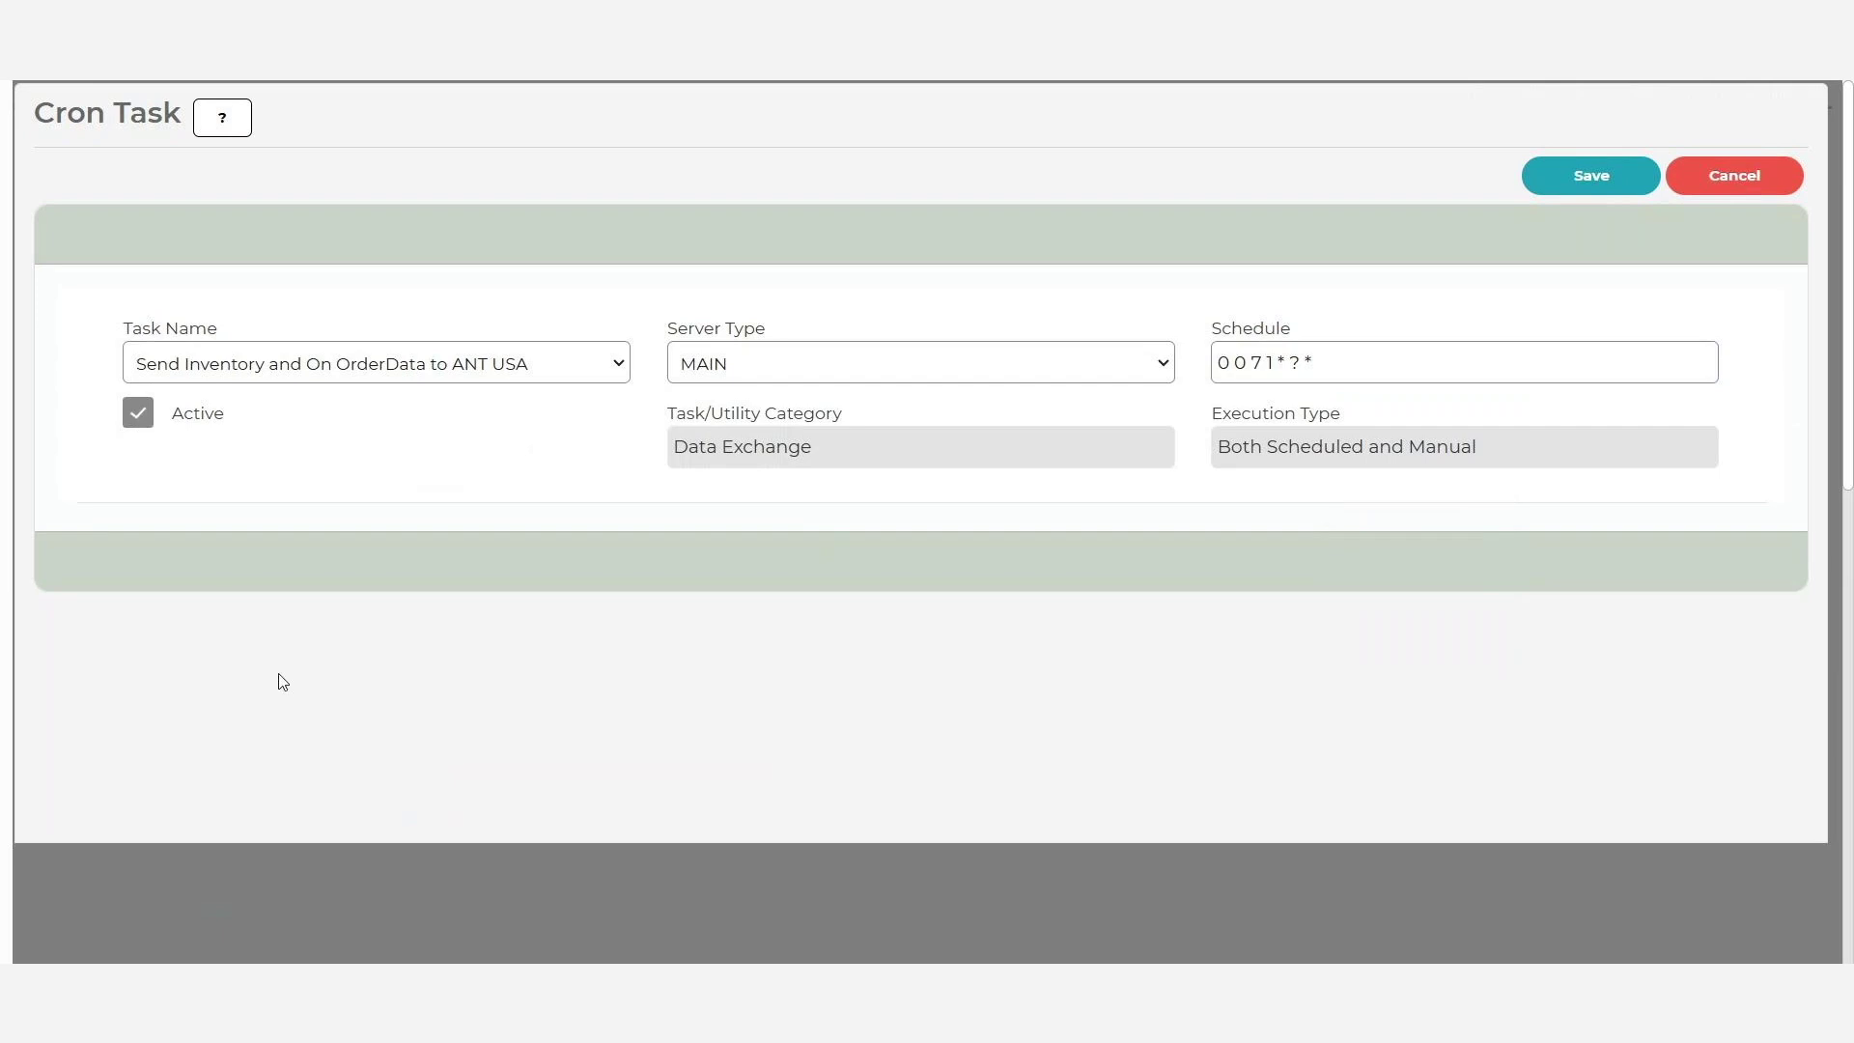